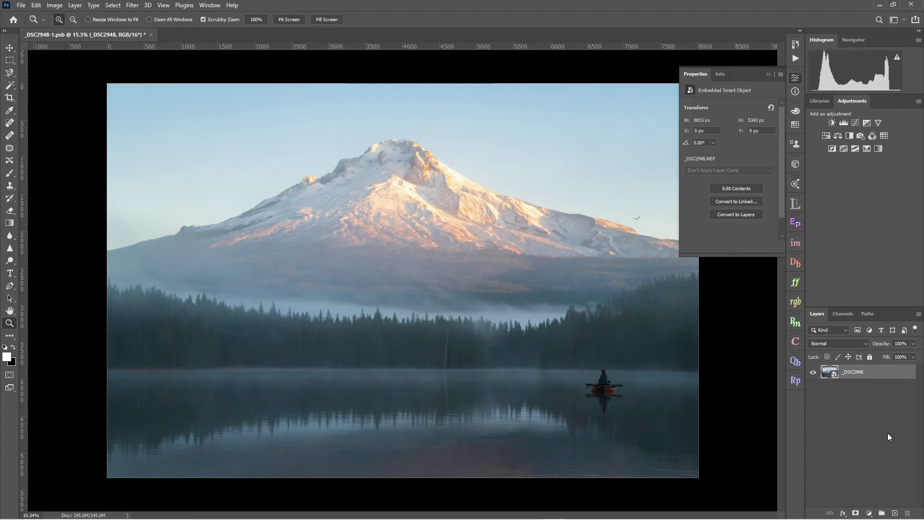
# Examine the mountain slope up close and the whole photo with the boat on the lake
pyautogui.moveTo(658, 220); pyautogui.dragTo(703, 218)
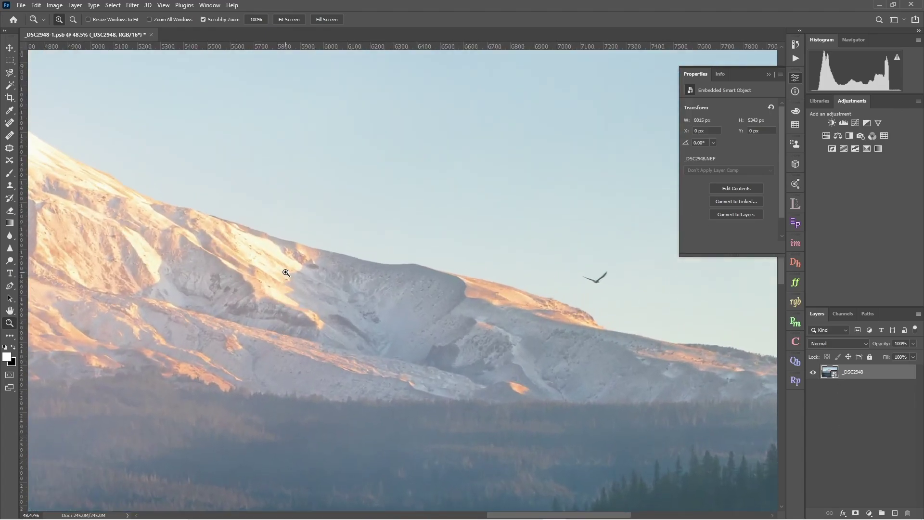
pyautogui.scroll(2, 284, 270)
pyautogui.moveTo(215, 245); pyautogui.dragTo(606, 363)
pyautogui.scroll(-5, 610, 363)
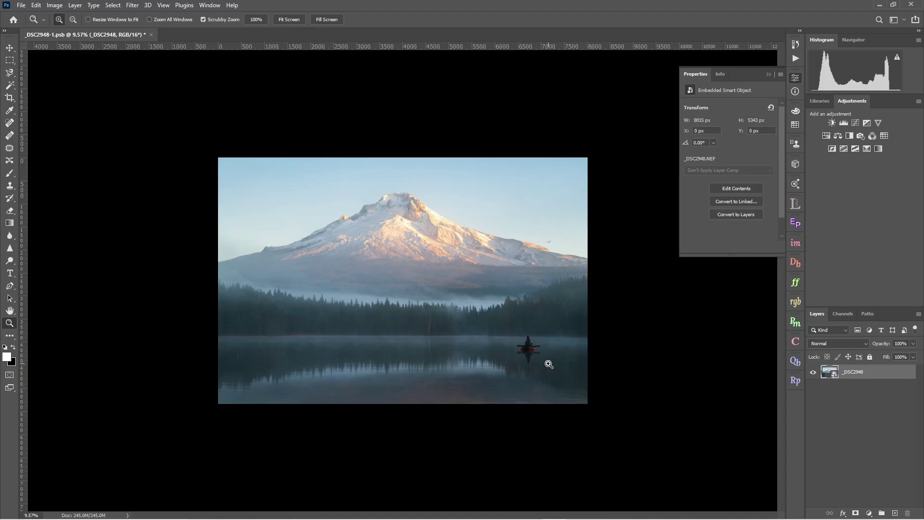
pyautogui.moveTo(548, 366); pyautogui.dragTo(570, 360)
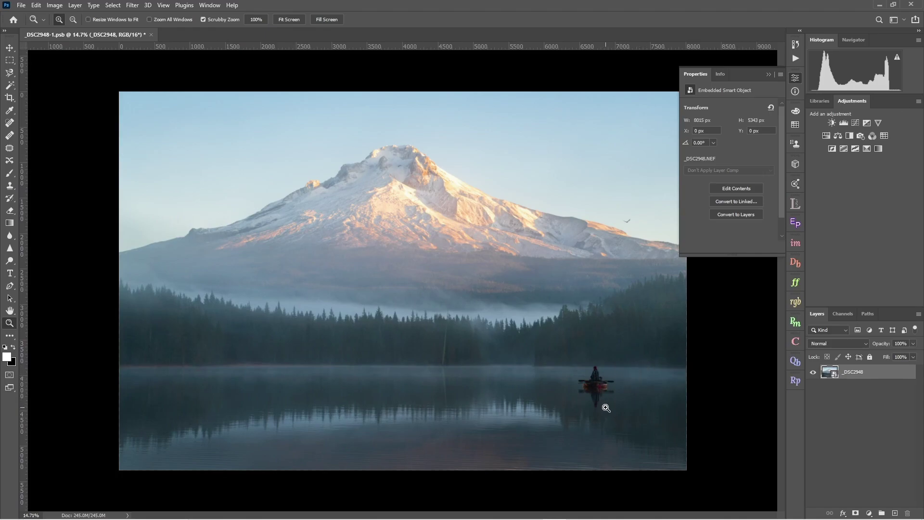
pyautogui.hotkey('ctrl', '+')
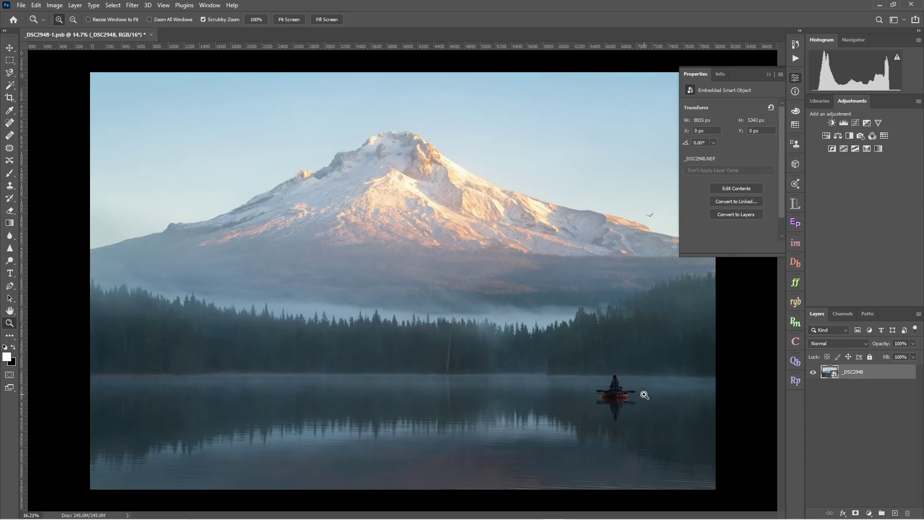
# Collapse the smart object's properties and add a Curves adjustment layer above the photo
pyautogui.click(768, 75)
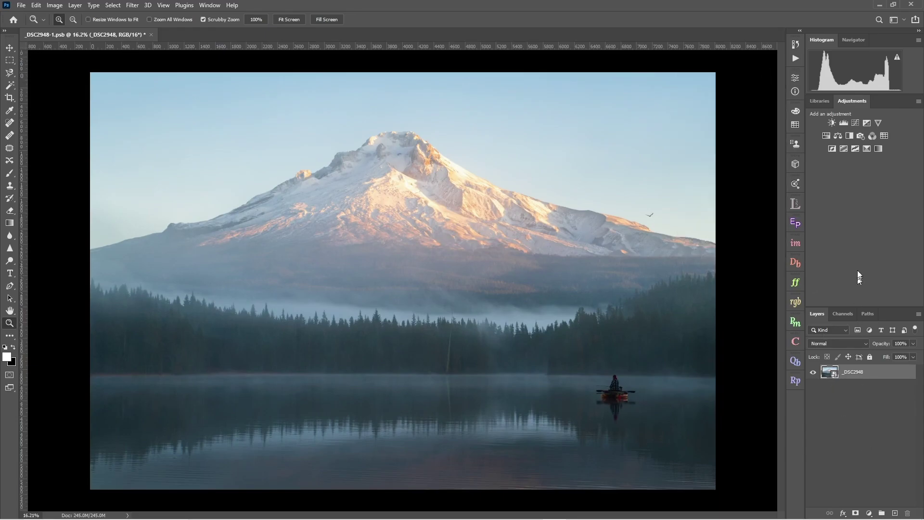
pyautogui.click(856, 123)
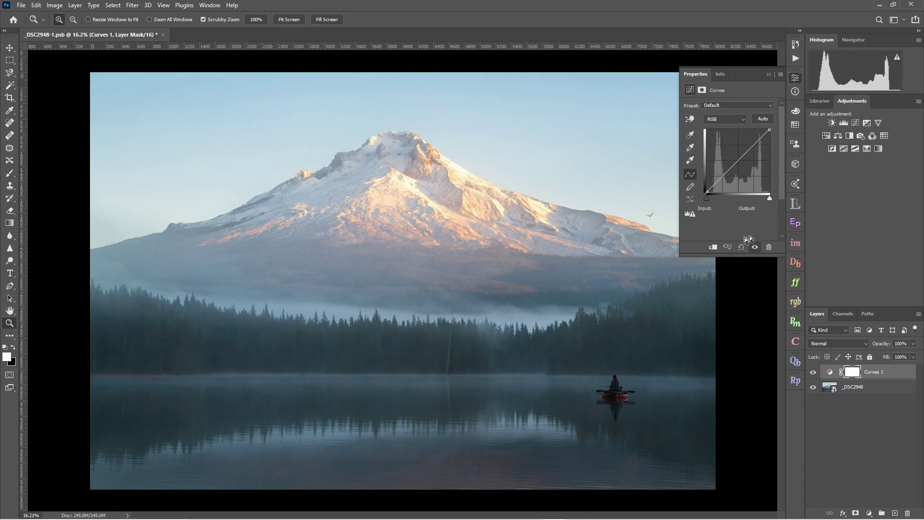
pyautogui.click(719, 179)
pyautogui.moveTo(718, 179); pyautogui.dragTo(720, 182)
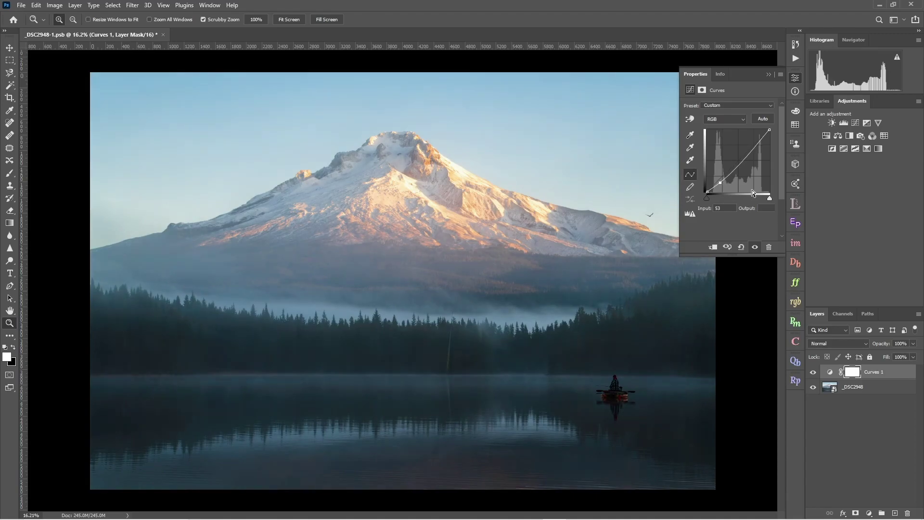
pyautogui.press('Delete')
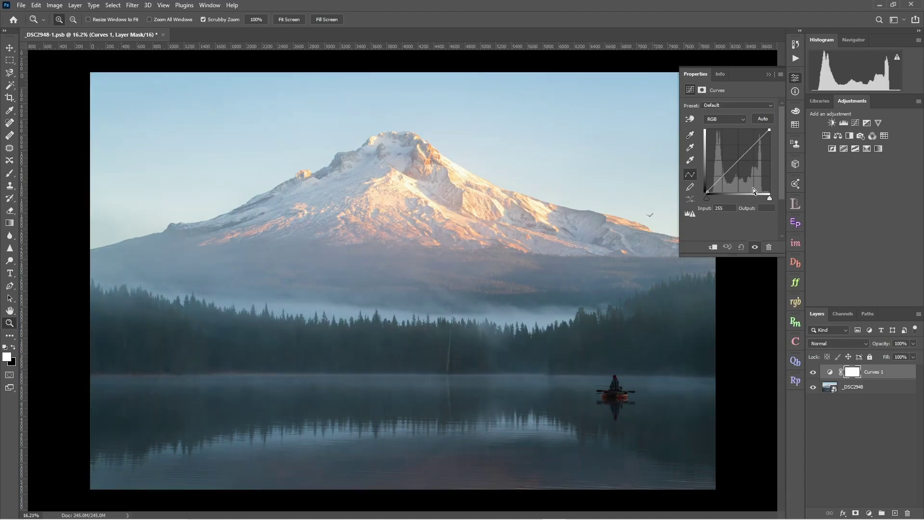
pyautogui.click(754, 147)
pyautogui.moveTo(754, 147); pyautogui.dragTo(753, 144)
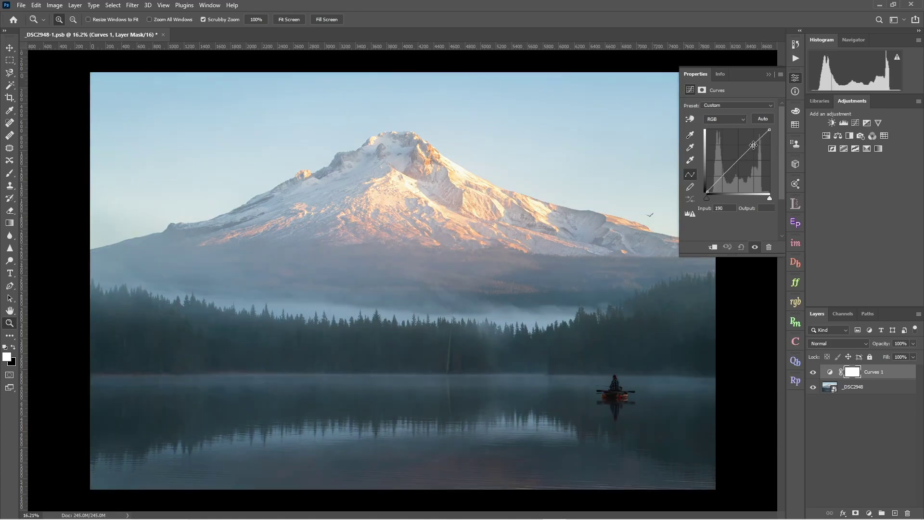
pyautogui.click(741, 247)
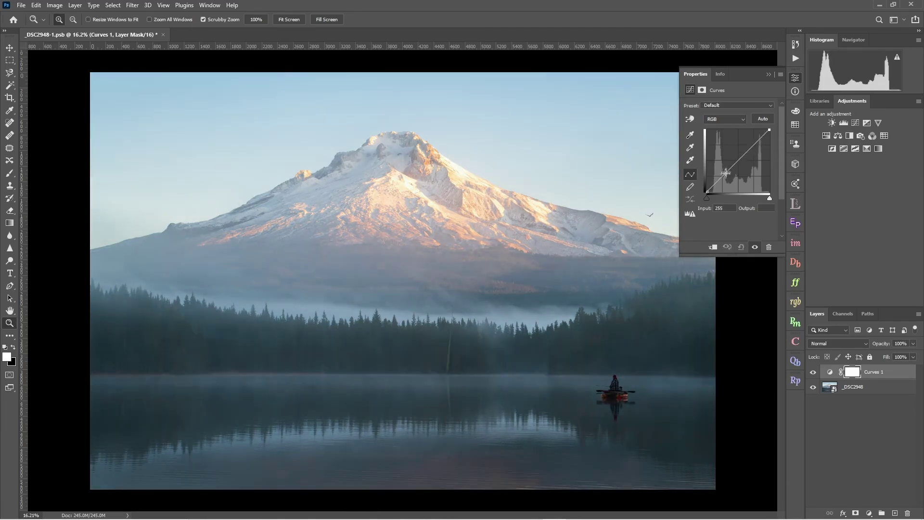
pyautogui.moveTo(721, 177); pyautogui.dragTo(814, 179)
# Brighten the darker tones in the Curves 1 layer by raising a point on the RGB curve at input 59
pyautogui.moveTo(621, 397)
pyautogui.mouseDown()
pyautogui.moveTo(649, 393)
pyautogui.moveTo(619, 386)
pyautogui.mouseUp()
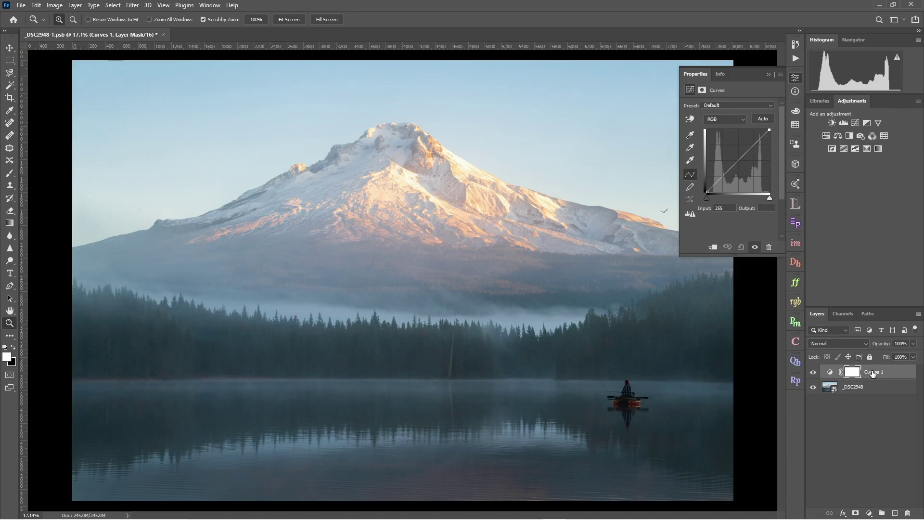
pyautogui.click(723, 176)
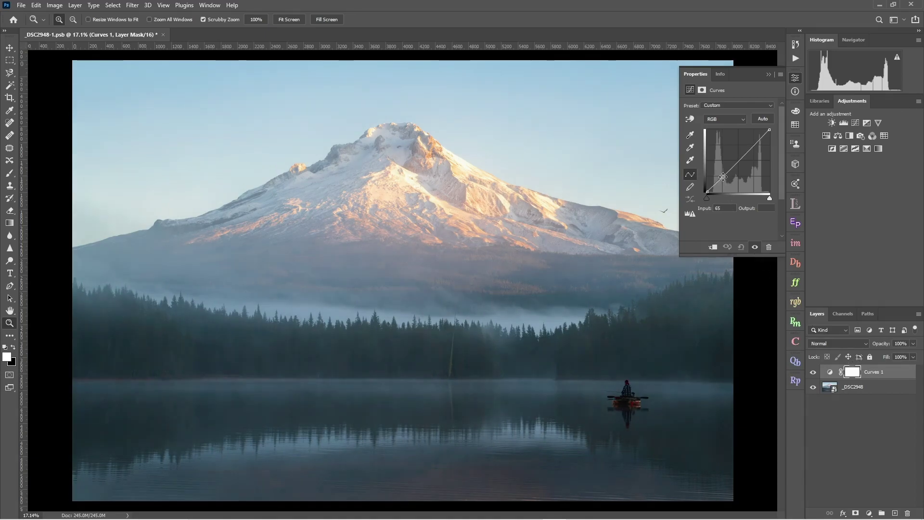
pyautogui.moveTo(723, 176); pyautogui.dragTo(721, 176)
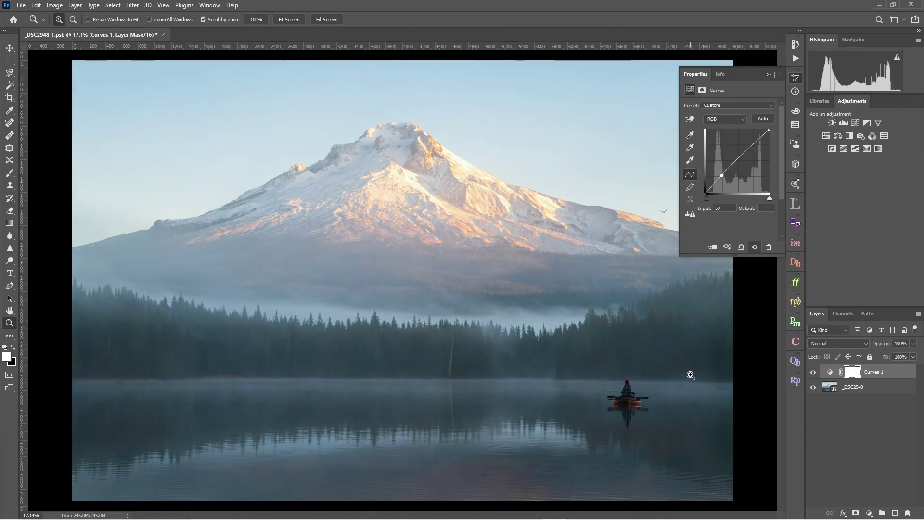
# Limit the Curves 1 brightening to the boat area with a radial foreground-to-background gradient drawn outward from the boat on the layer mask
pyautogui.click(10, 224)
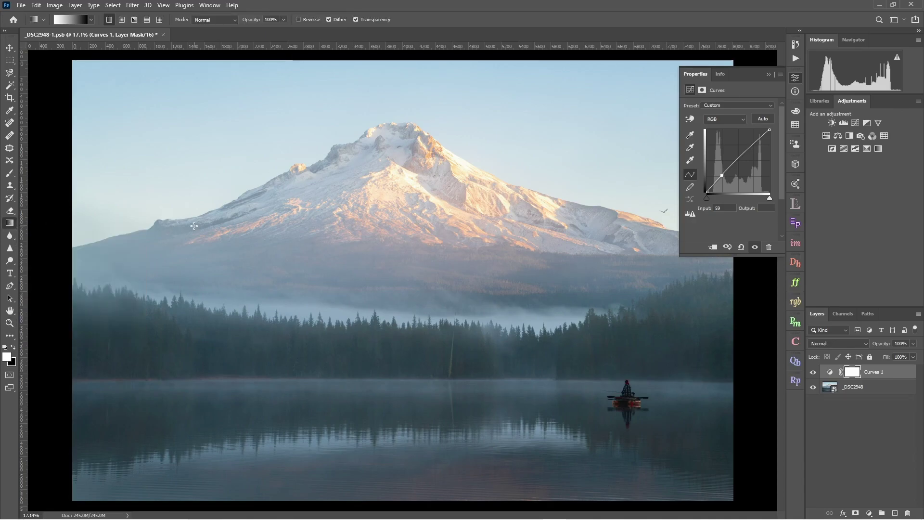
pyautogui.click(91, 20)
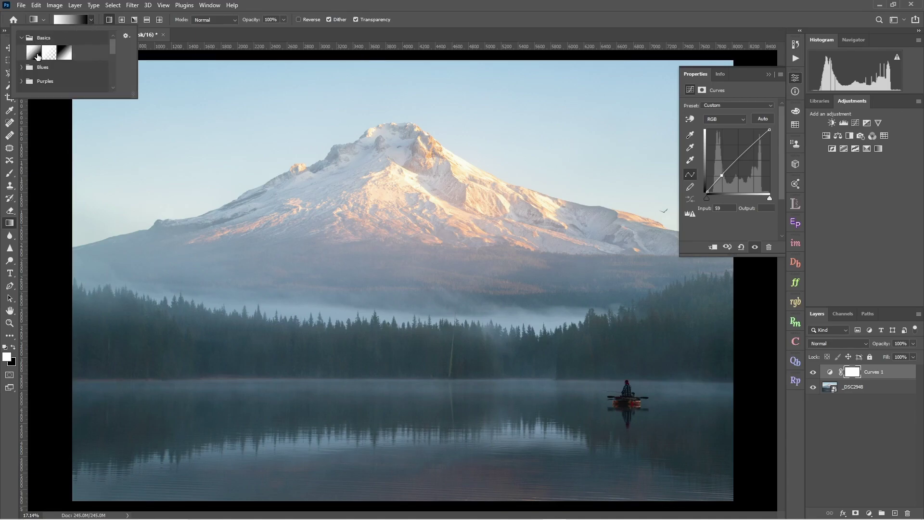
pyautogui.click(37, 57)
pyautogui.click(93, 17)
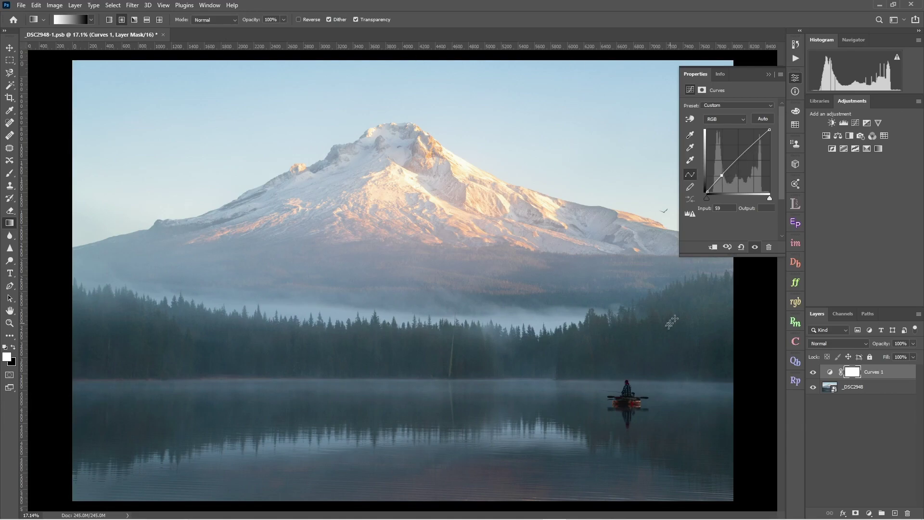
pyautogui.moveTo(627, 403); pyautogui.dragTo(693, 371)
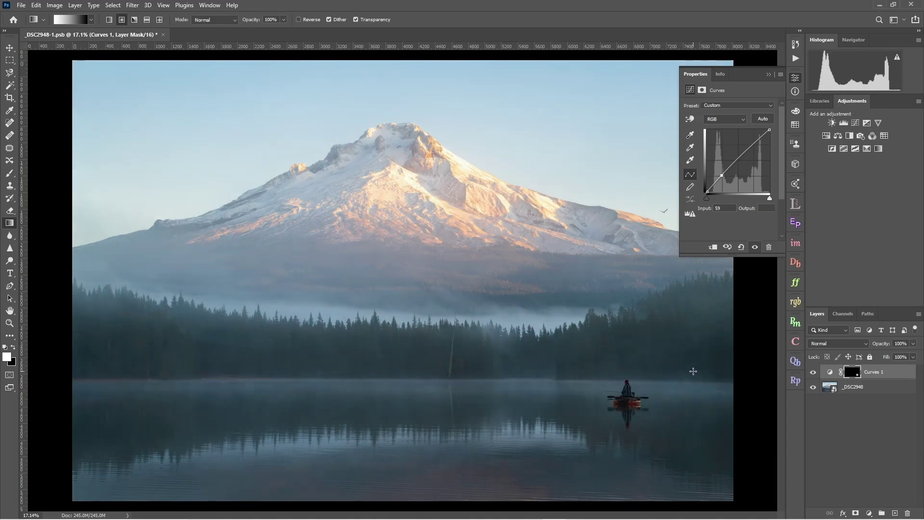
# Compare the photo with the Curves 1 layer off and on, and set that layer's opacity to 79%
pyautogui.click(813, 372)
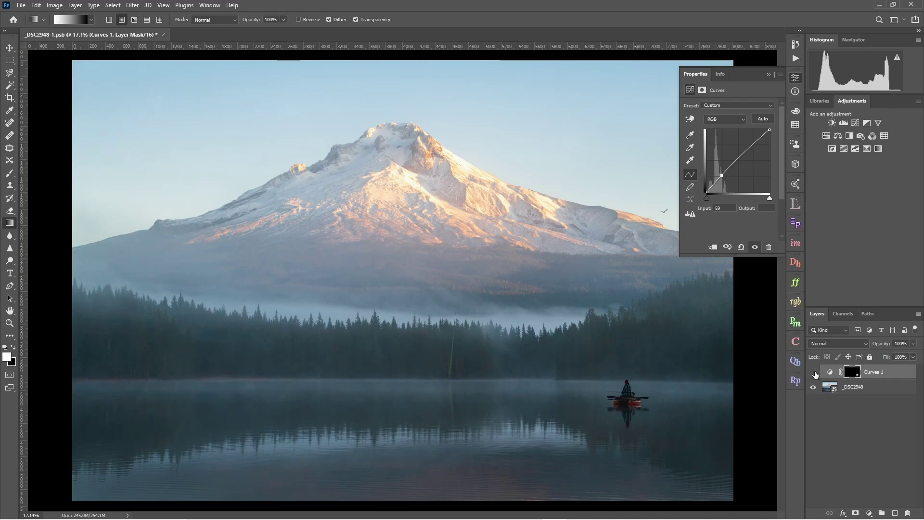
pyautogui.click(813, 373)
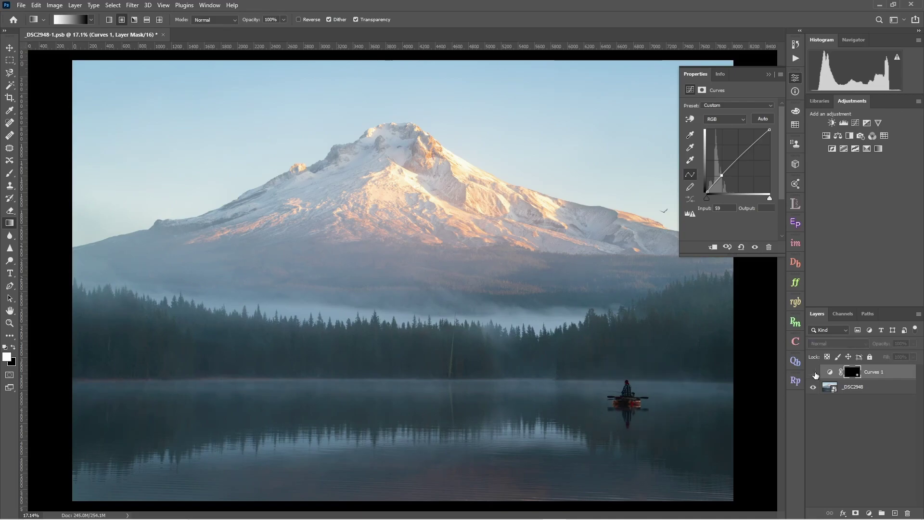
pyautogui.click(813, 373)
pyautogui.click(814, 373)
pyautogui.click(913, 344)
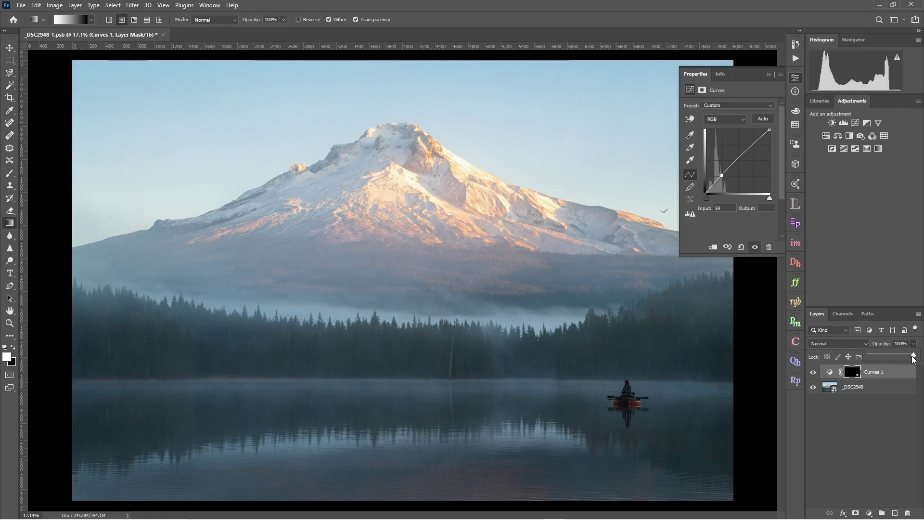
pyautogui.moveTo(911, 357); pyautogui.dragTo(905, 359)
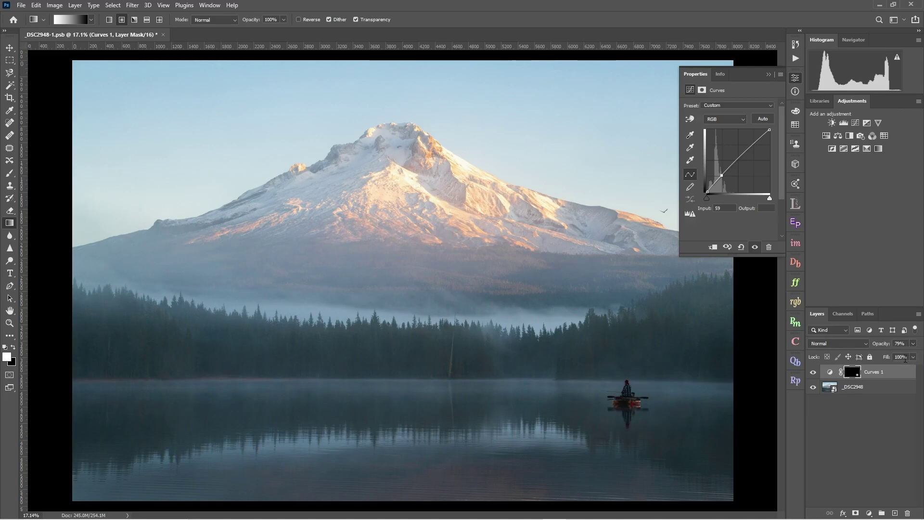
pyautogui.click(813, 373)
# Add a second Curves adjustment layer and raise its RGB curve in the highlights with a point at input 186
pyautogui.press('z')
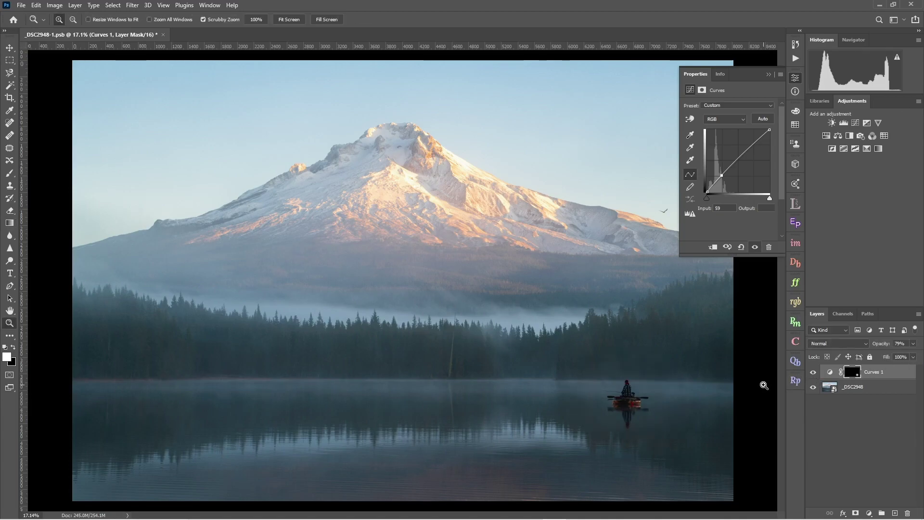
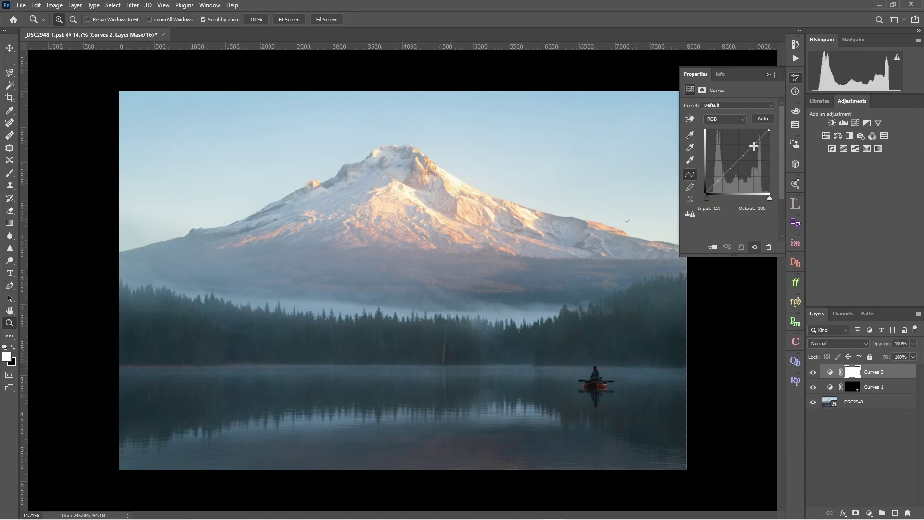
pyautogui.click(753, 145)
pyautogui.moveTo(754, 145); pyautogui.dragTo(752, 144)
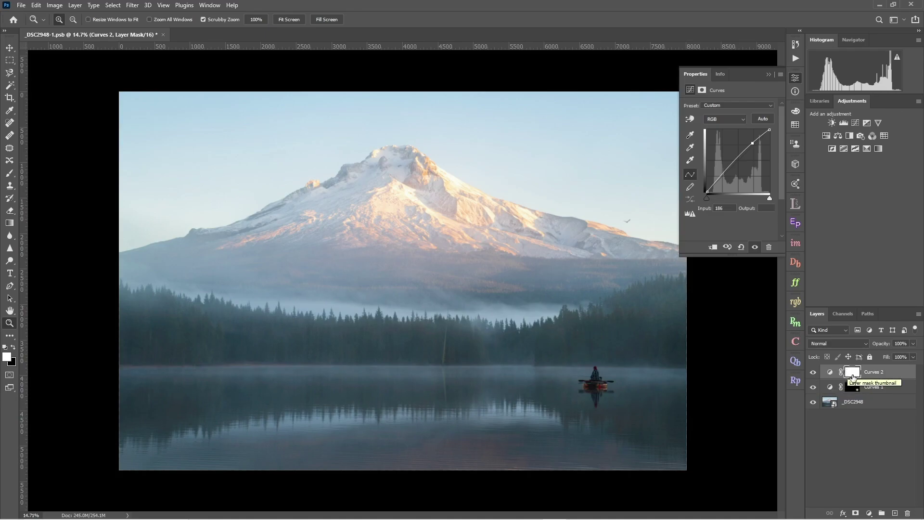
# Invert the Curves 2 mask to black and draw a reflected gradient on it from the shoreline up past the trees
pyautogui.hotkey('ctrl', 'i')
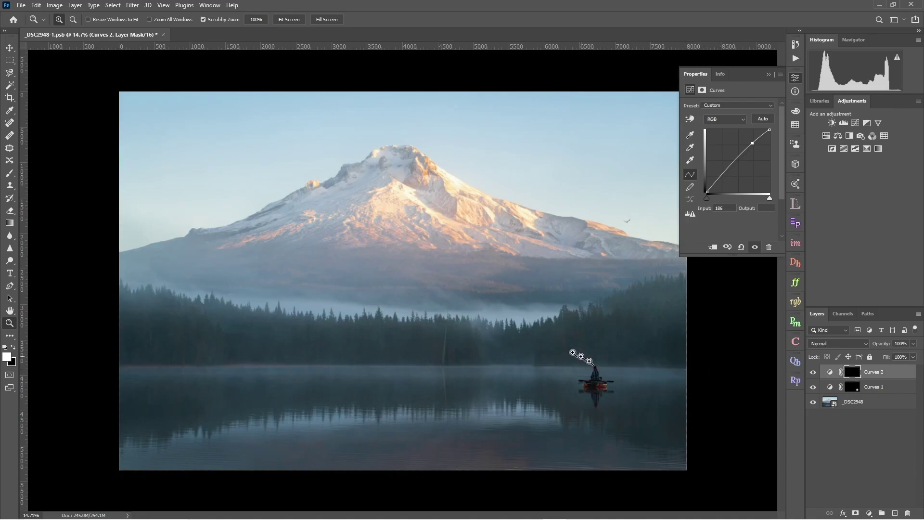
pyautogui.click(9, 223)
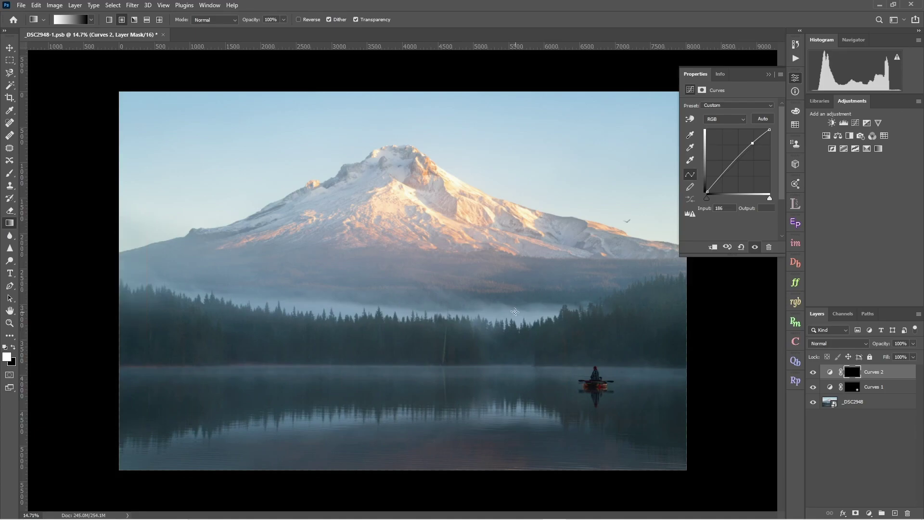
pyautogui.click(147, 20)
pyautogui.moveTo(487, 371); pyautogui.dragTo(490, 285)
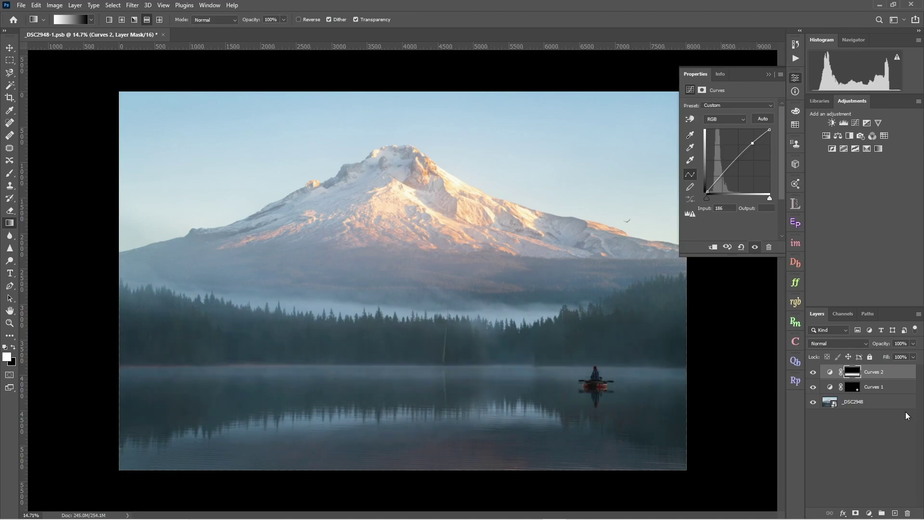
# Compare the photo with the Curves 2 layer off and on, and set that layer's opacity to 80%
pyautogui.click(814, 373)
pyautogui.click(813, 373)
pyautogui.click(813, 374)
pyautogui.click(814, 373)
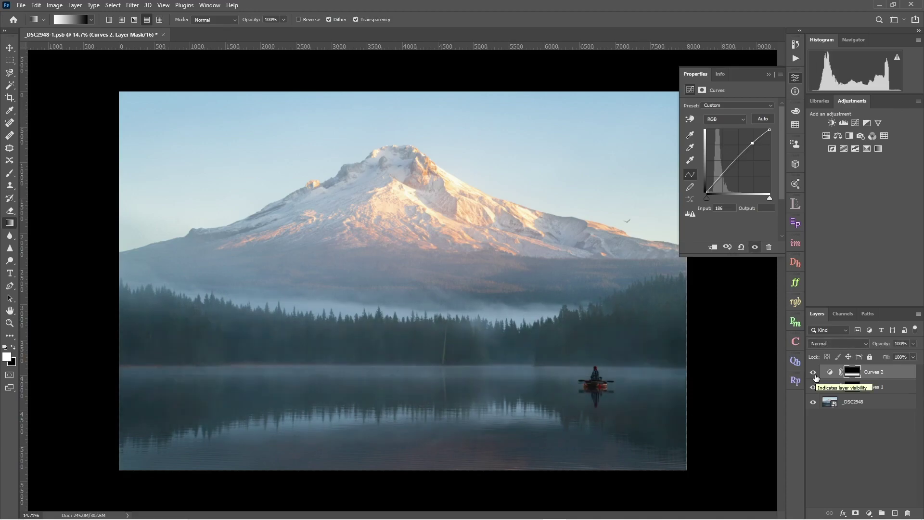
pyautogui.click(814, 374)
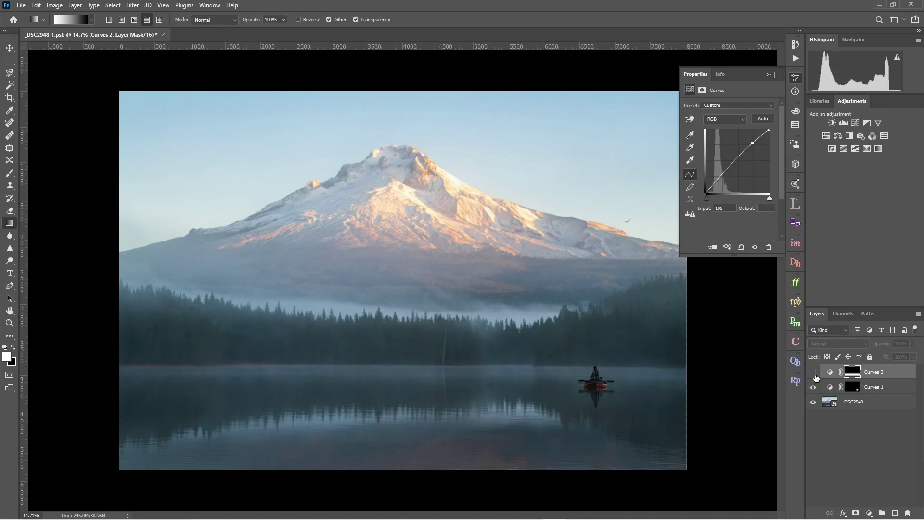
pyautogui.click(813, 374)
pyautogui.click(893, 374)
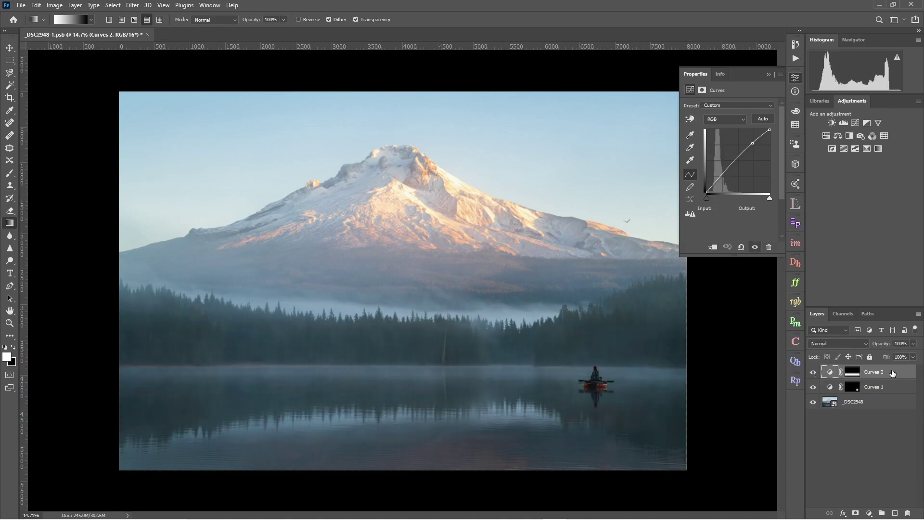
pyautogui.click(913, 343)
pyautogui.moveTo(914, 355); pyautogui.dragTo(904, 355)
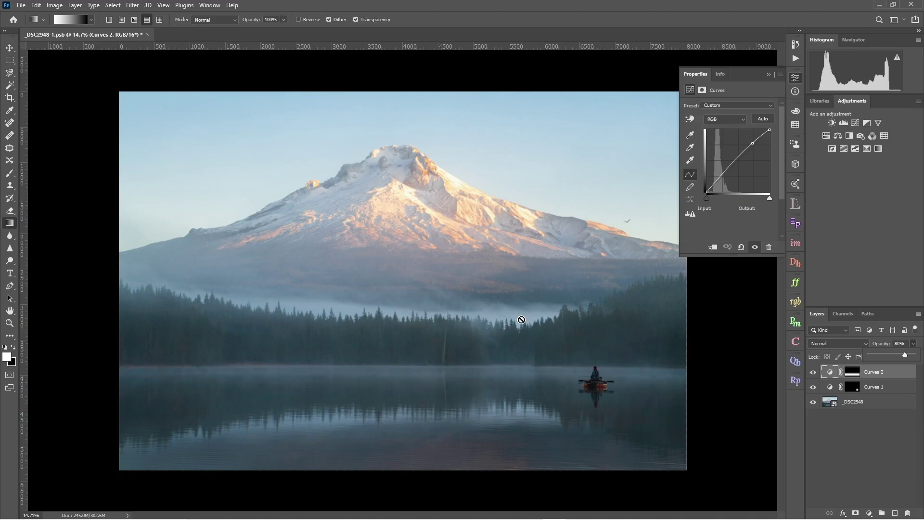
pyautogui.click(824, 379)
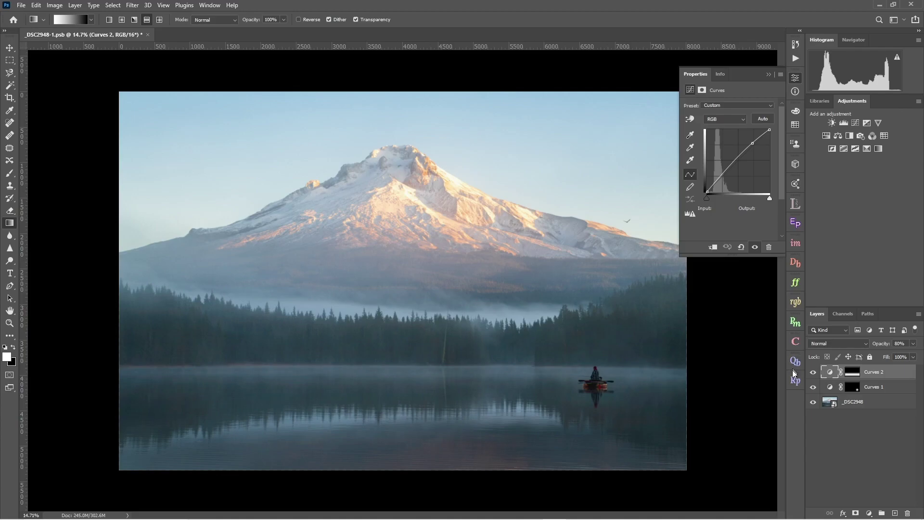
# Collapse the curve properties and review the whole photo at a smaller size
pyautogui.press('z')
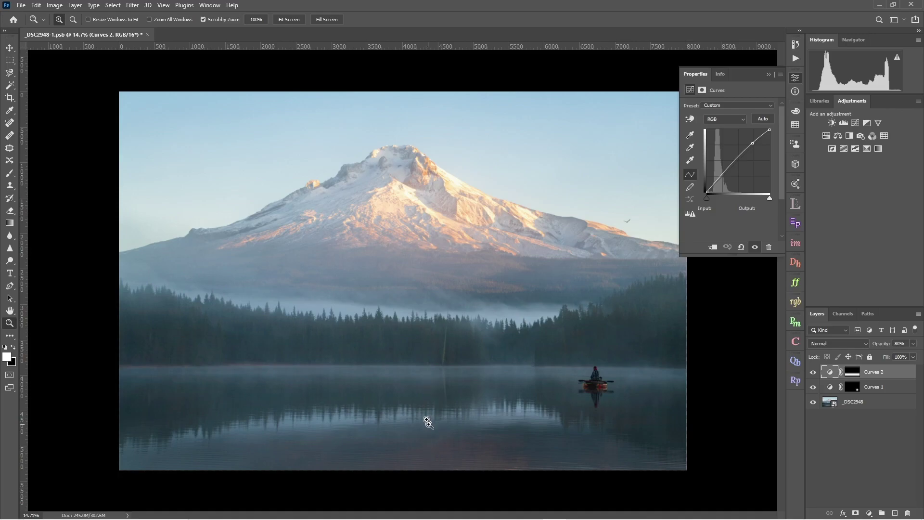
pyautogui.click(769, 74)
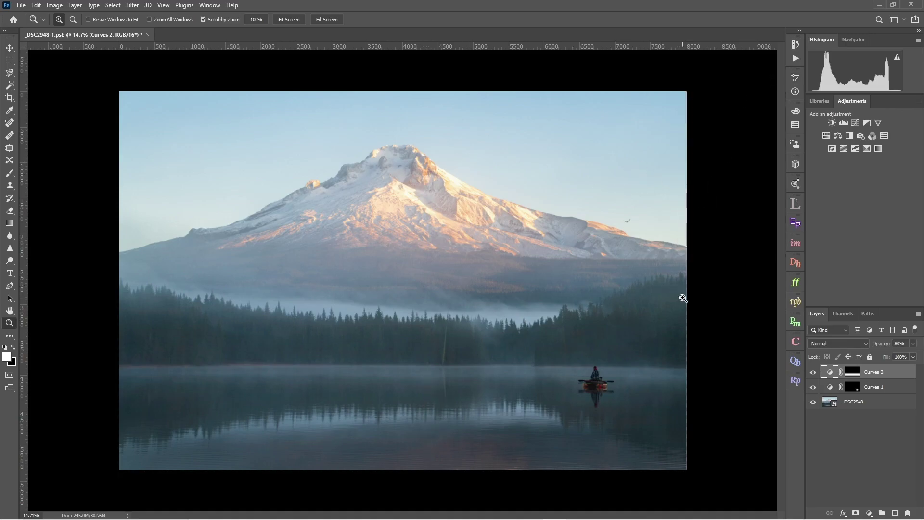
pyautogui.moveTo(683, 298); pyautogui.dragTo(661, 305)
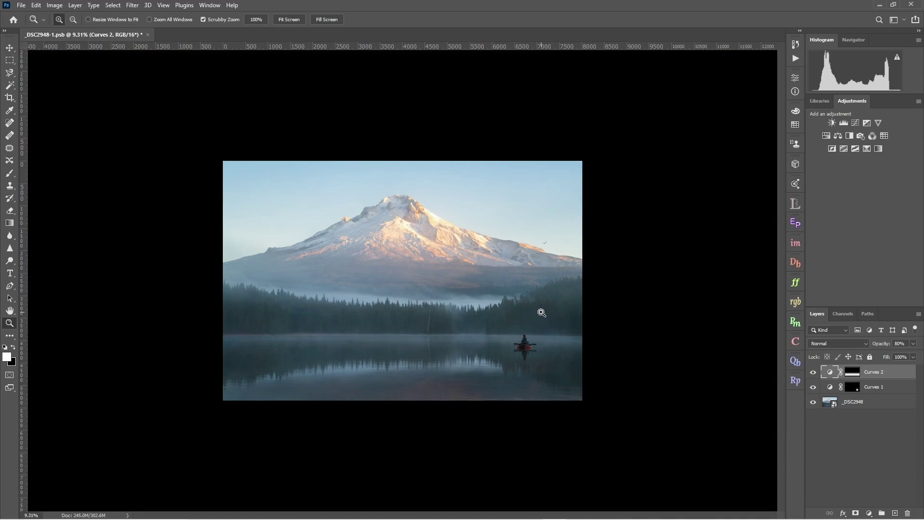
# Add a third Curves adjustment layer, lower its RGB curve with a highlight point at input 184, and compare it off and on
pyautogui.moveTo(551, 290)
pyautogui.mouseDown()
pyautogui.moveTo(523, 283)
pyautogui.moveTo(559, 275)
pyautogui.mouseUp()
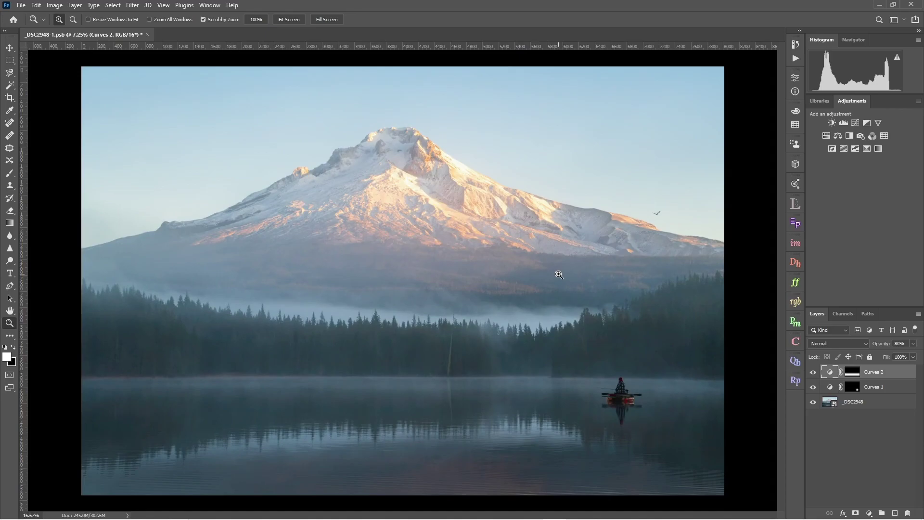
pyautogui.moveTo(664, 212)
pyautogui.mouseDown()
pyautogui.moveTo(687, 202)
pyautogui.moveTo(709, 208)
pyautogui.moveTo(661, 223)
pyautogui.mouseUp()
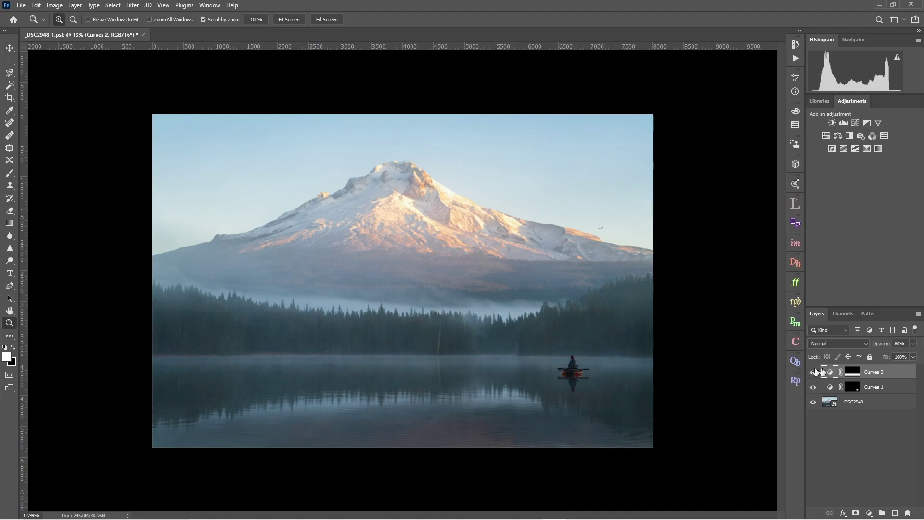
pyautogui.click(855, 124)
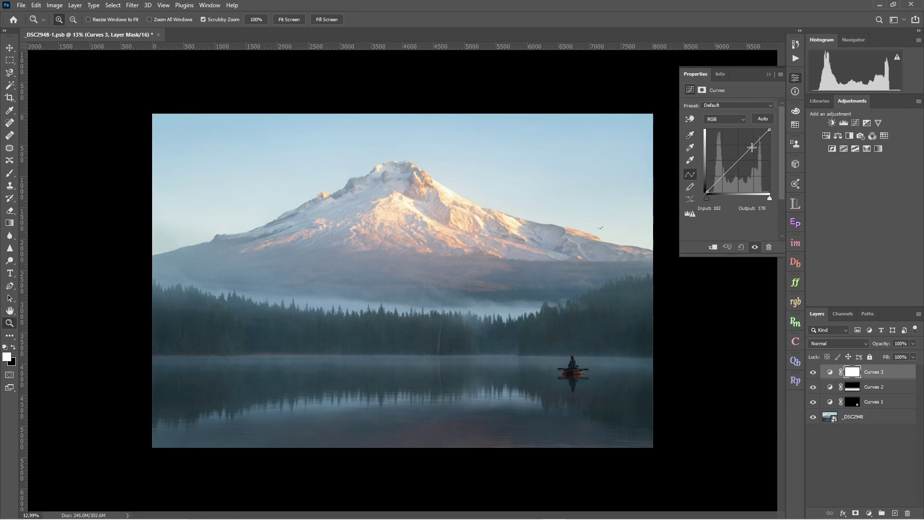
pyautogui.moveTo(752, 148); pyautogui.dragTo(752, 152)
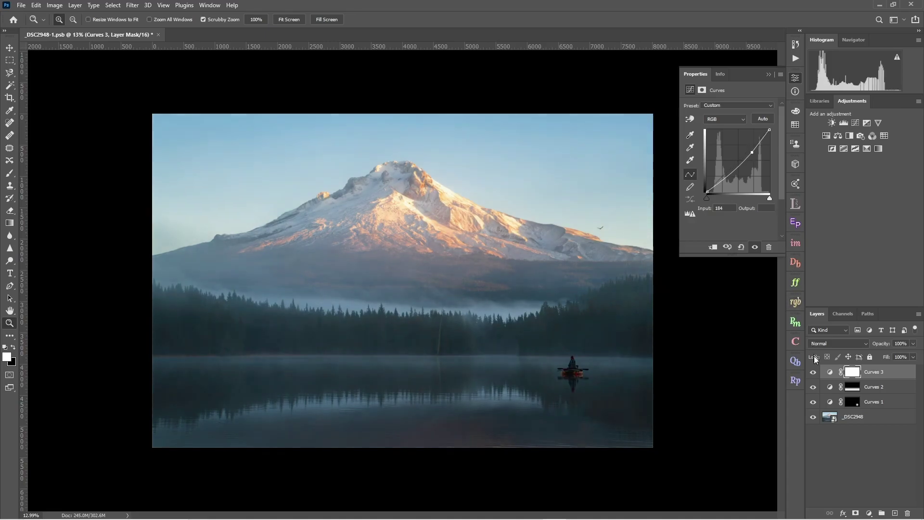
pyautogui.click(813, 374)
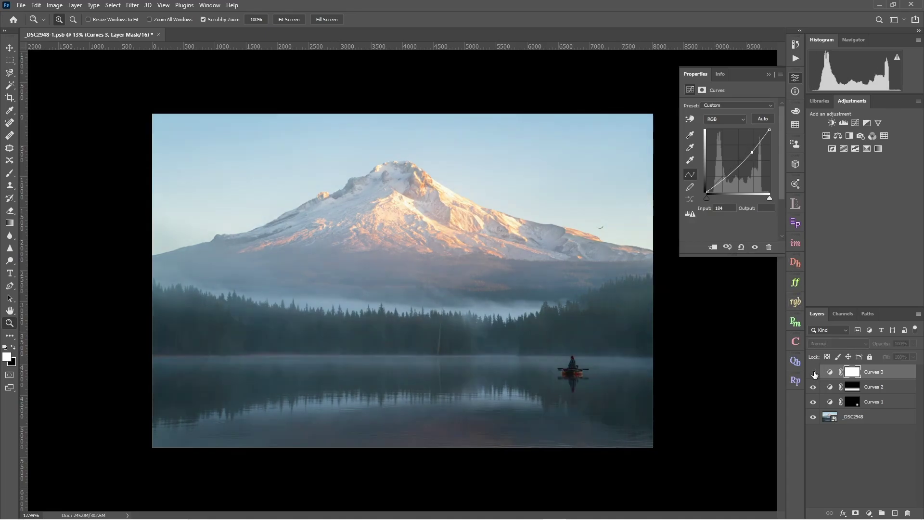
pyautogui.click(814, 373)
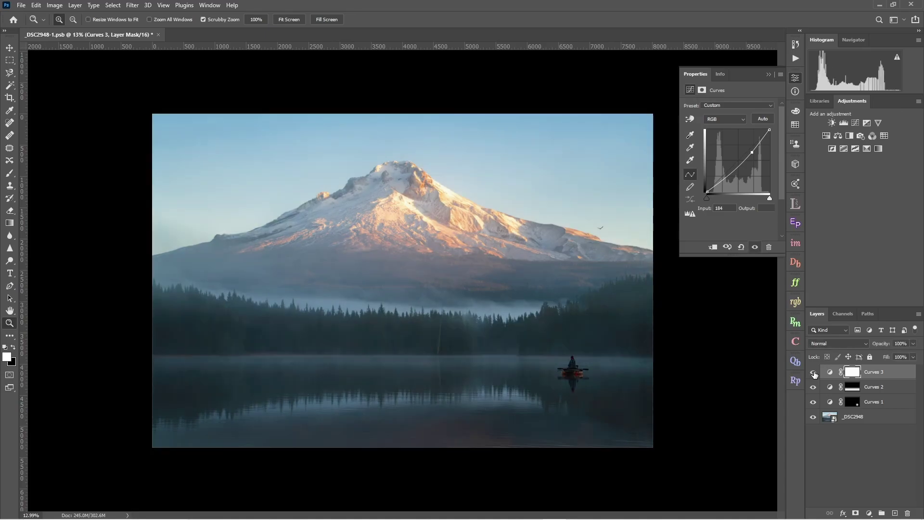
# Draw a linear gradient on the Curves 3 mask from the mountain peak down to the mist above the trees
pyautogui.click(853, 376)
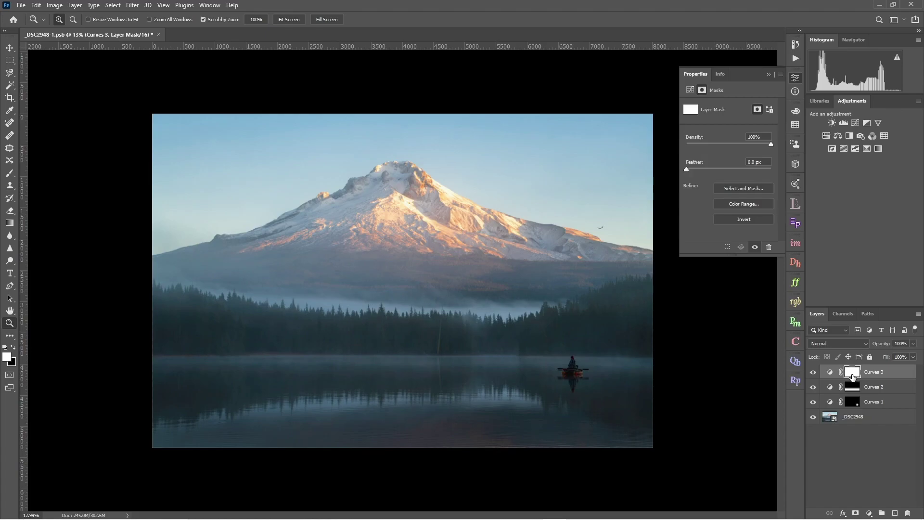
pyautogui.click(769, 74)
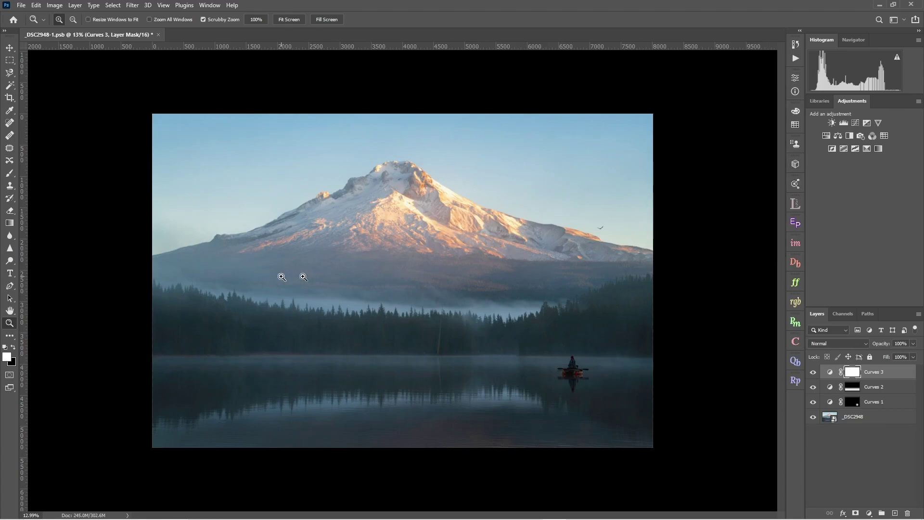
pyautogui.click(10, 223)
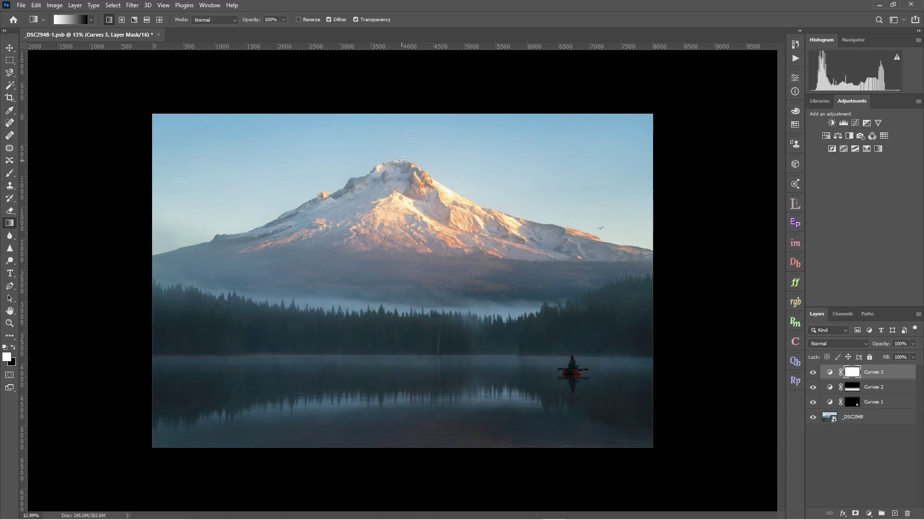
pyautogui.moveTo(401, 160); pyautogui.dragTo(388, 296)
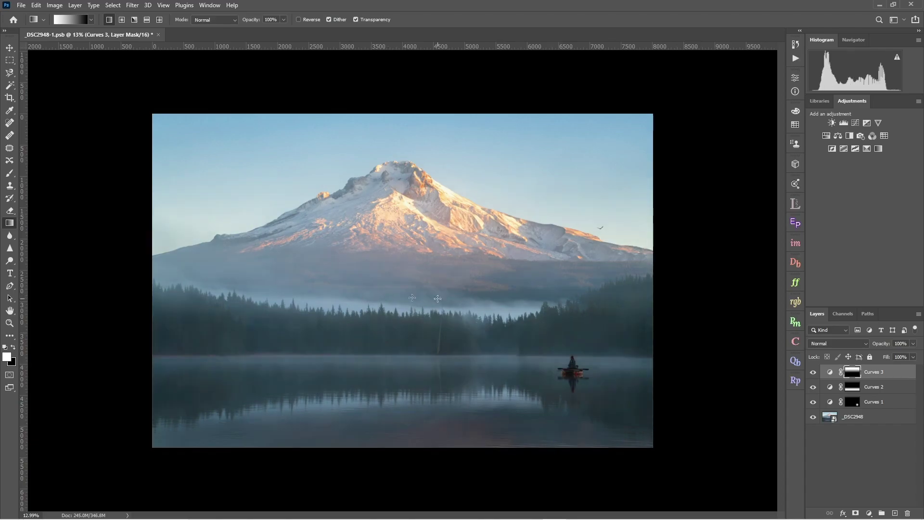
# Compare the photo with the masked Curves 3 layer off and on
pyautogui.click(813, 373)
pyautogui.click(812, 373)
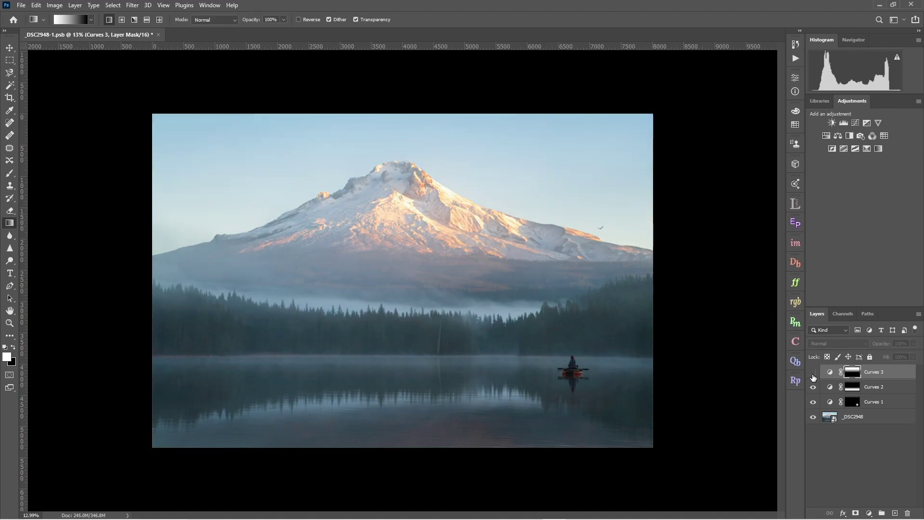
pyautogui.click(813, 373)
pyautogui.click(813, 373)
pyautogui.click(813, 372)
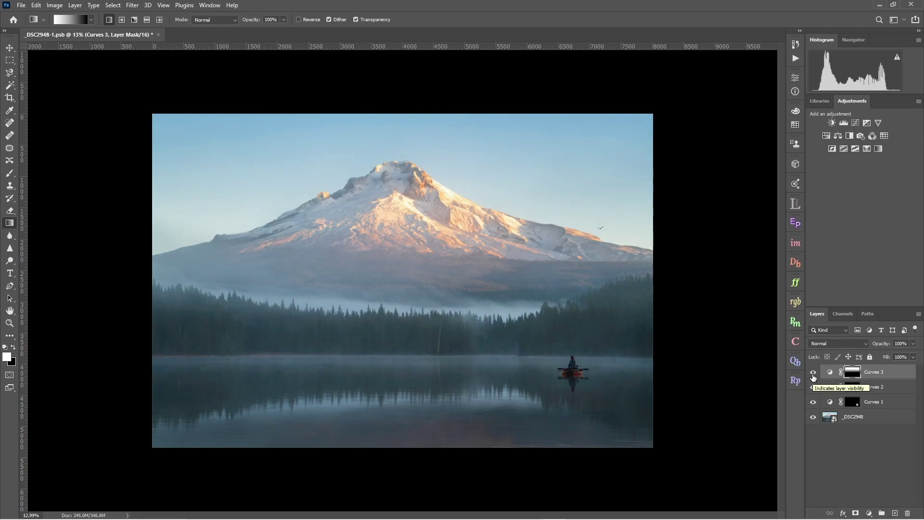
# Duplicate Curves 3 as "Reflection SHadow reduction" and redraw its mask gradient from the photo's lower edge up into the water
pyautogui.click(882, 375)
pyautogui.rightClick(881, 375)
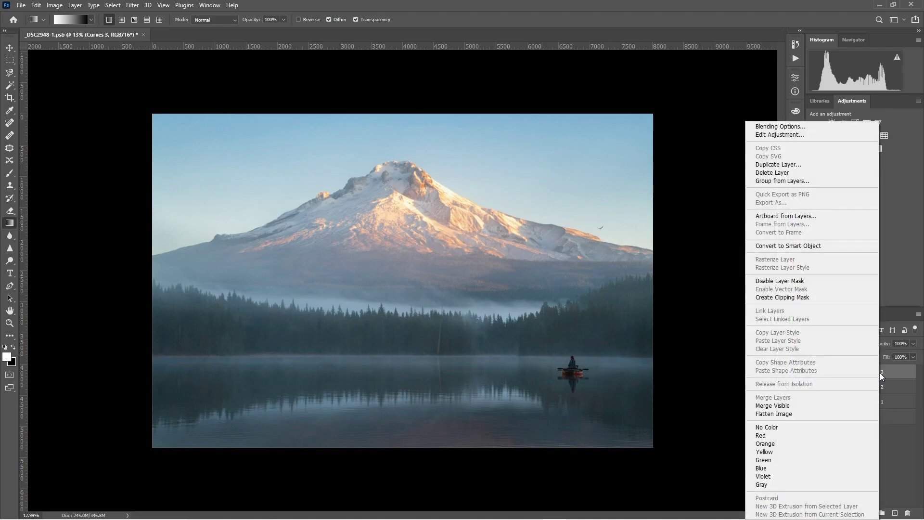
pyautogui.click(812, 166)
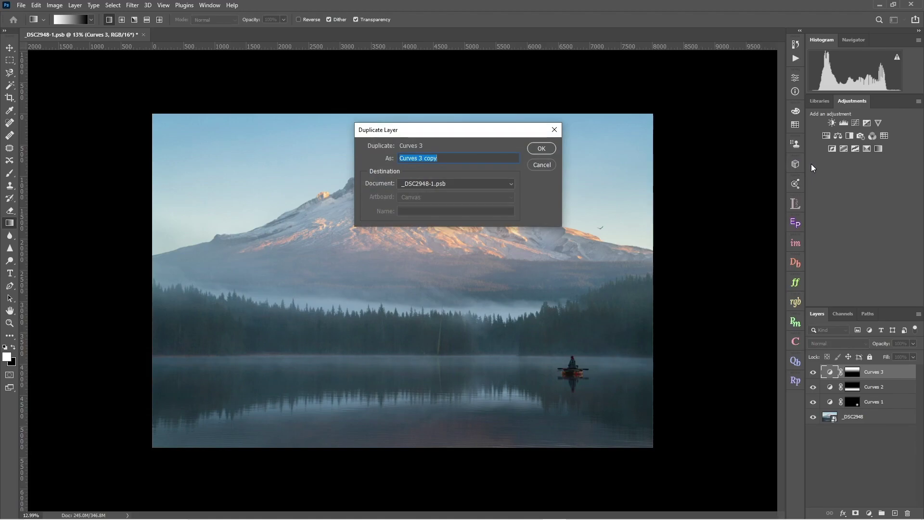
pyautogui.write('Reflection SHadow reduction')
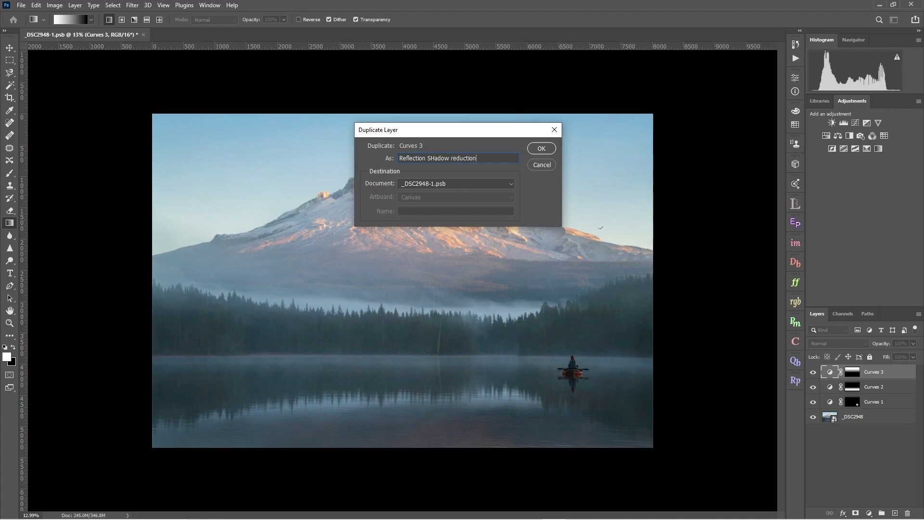
pyautogui.press('Return')
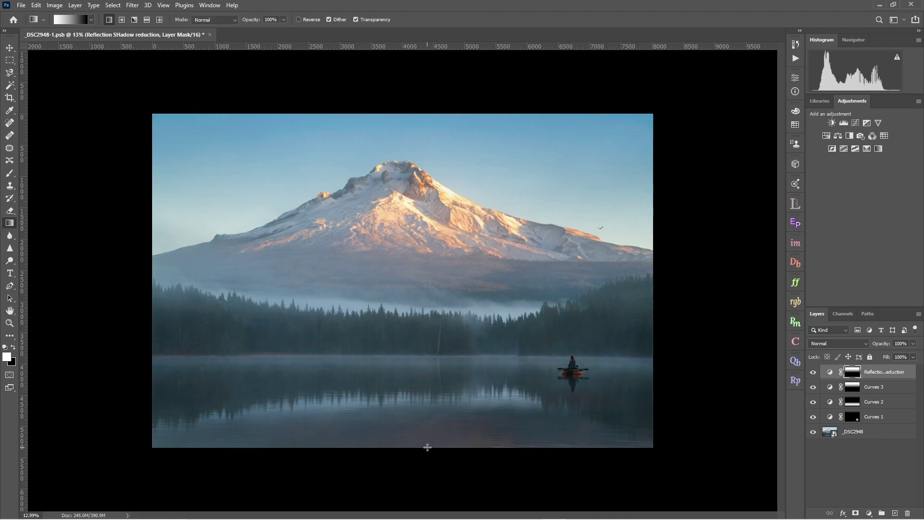
pyautogui.moveTo(426, 447); pyautogui.dragTo(427, 405)
# Compare the photo with the duplicated reflection layer and the Curves 3 layer off and on
pyautogui.click(812, 373)
pyautogui.click(812, 373)
pyautogui.click(812, 374)
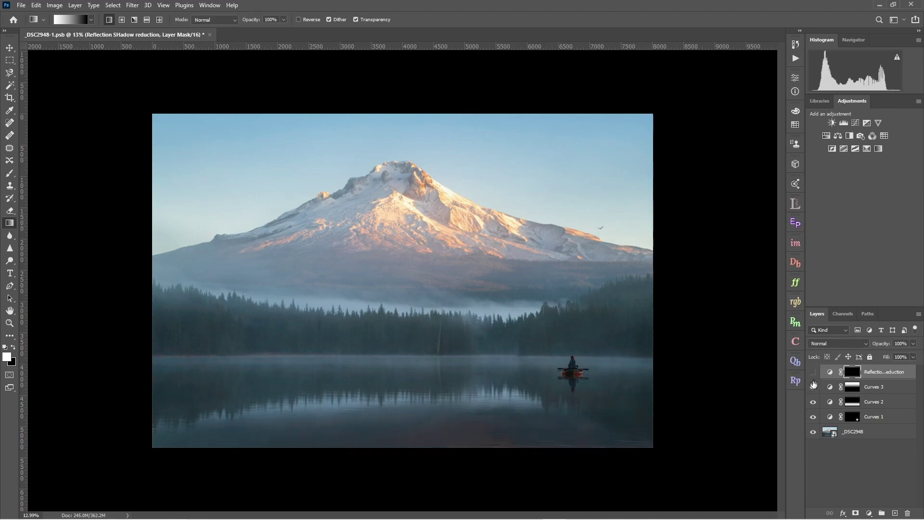
pyautogui.click(813, 387)
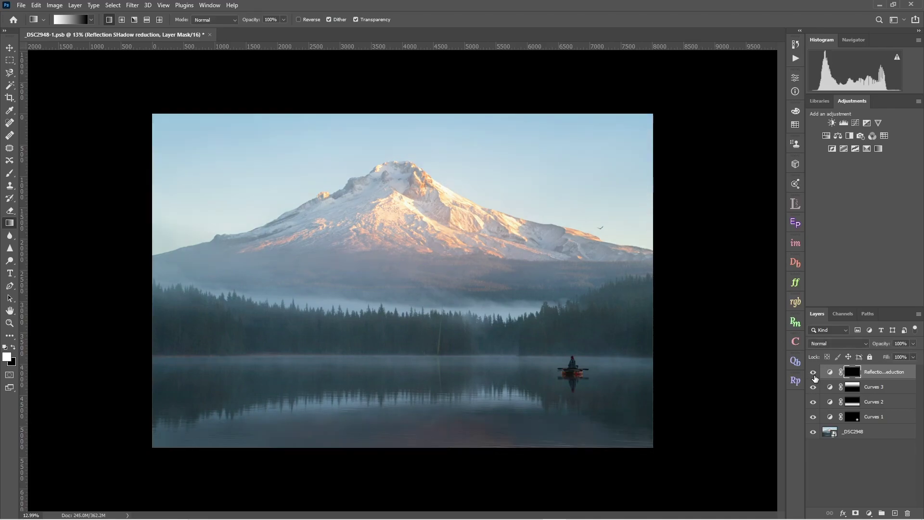
pyautogui.click(812, 387)
pyautogui.click(813, 387)
pyautogui.click(812, 372)
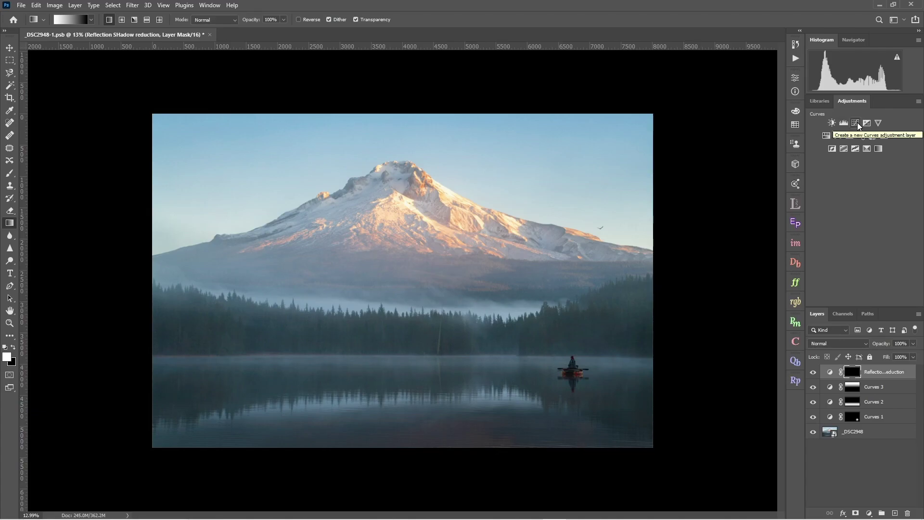
# Add another Curves adjustment layer, raise its RGB curve at a highlight point of input 188, and add a shadow point at input 69
pyautogui.press('z')
pyautogui.moveTo(490, 267)
pyautogui.mouseDown()
pyautogui.moveTo(522, 270)
pyautogui.moveTo(478, 276)
pyautogui.mouseUp()
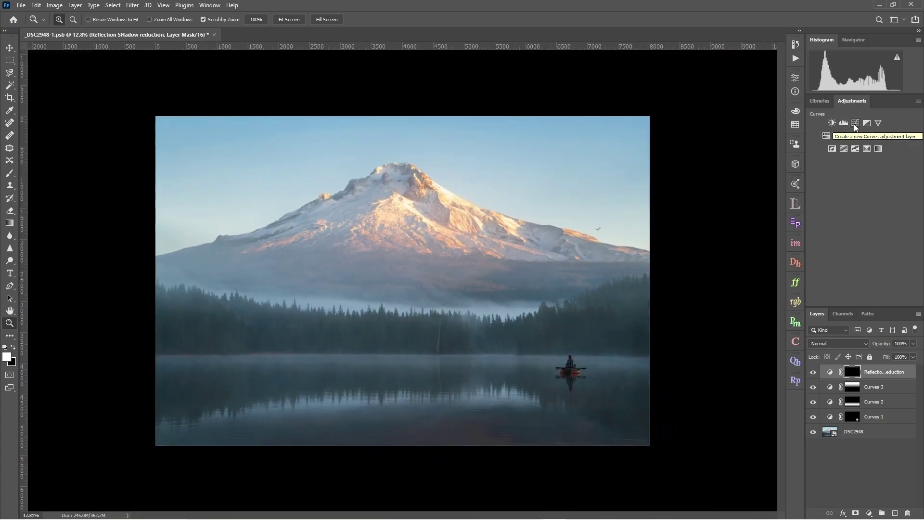
pyautogui.click(856, 123)
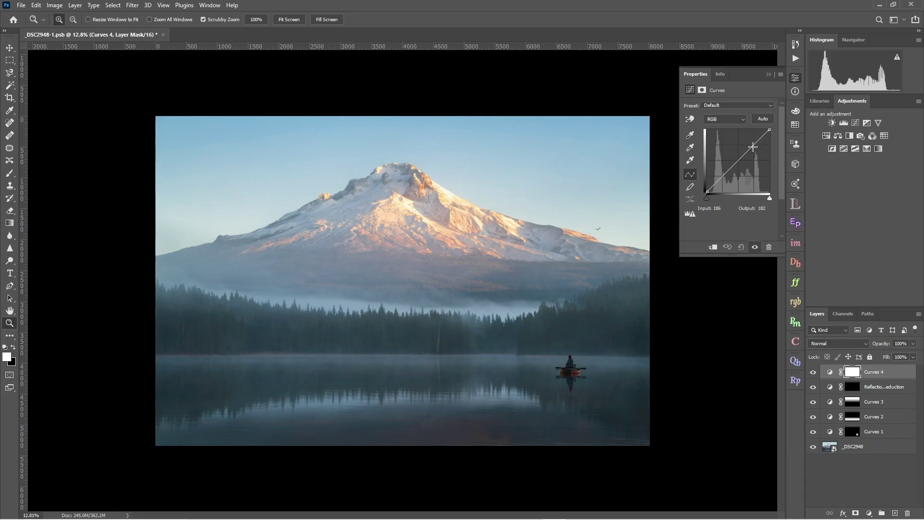
pyautogui.click(753, 146)
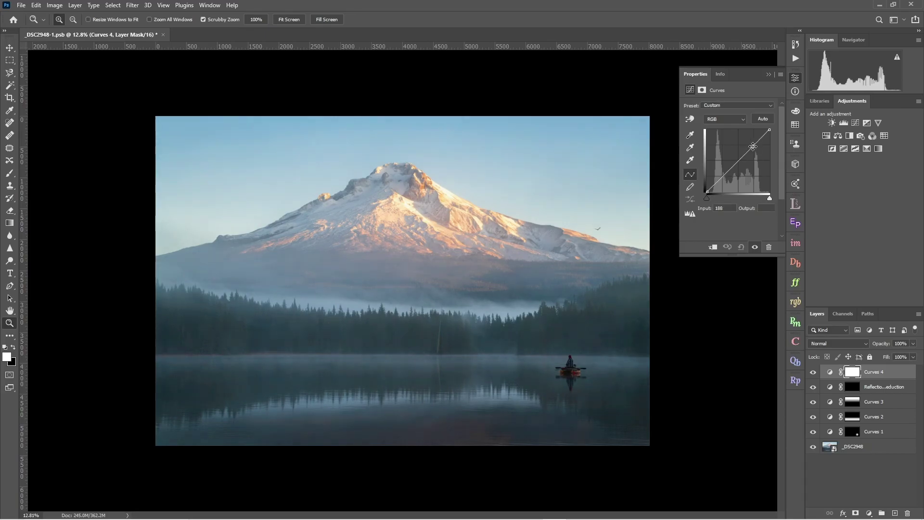
pyautogui.moveTo(752, 146); pyautogui.dragTo(753, 145)
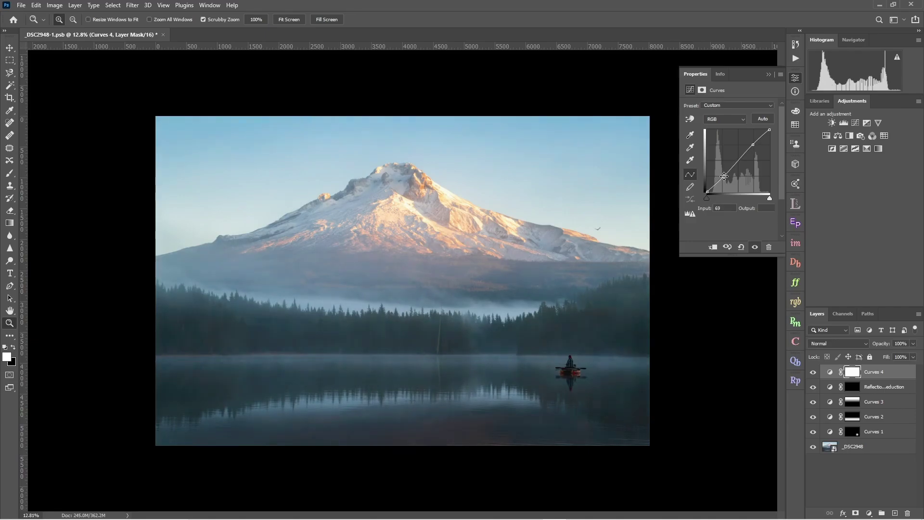
# Compare the whole photo with the Curves 4 layer off and on
pyautogui.click(813, 372)
pyautogui.click(813, 373)
pyautogui.click(813, 372)
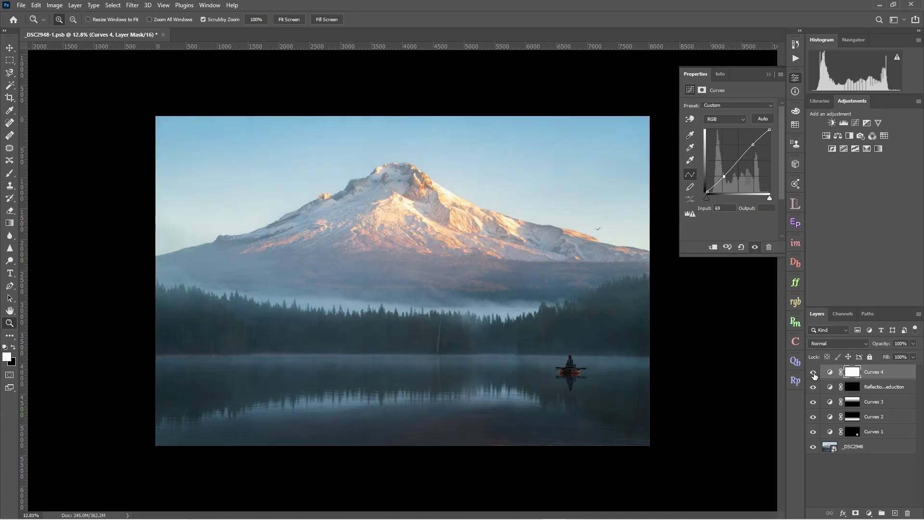
pyautogui.click(813, 373)
pyautogui.click(813, 373)
# Draw a reflected gradient on the Curves 4 mask from the hazy slope above the trees up to the mountain's snow line
pyautogui.click(830, 371)
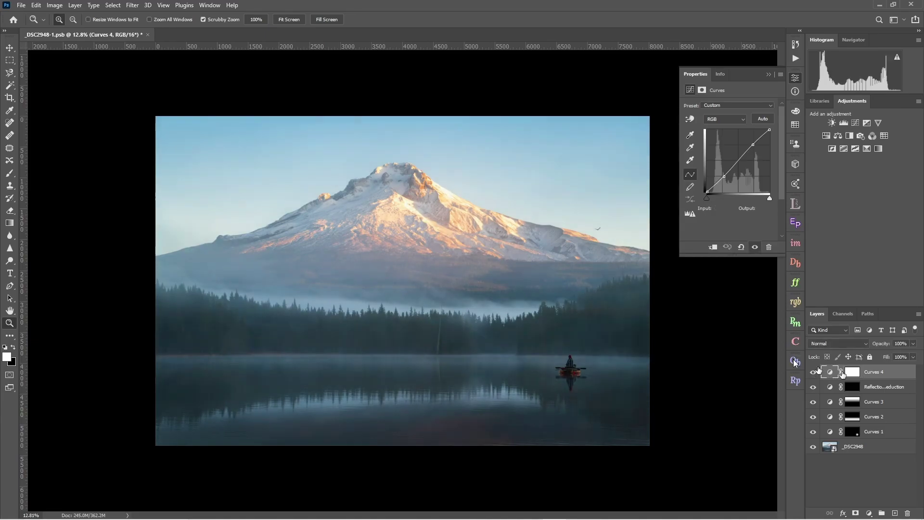
pyautogui.moveTo(443, 276); pyautogui.dragTo(462, 277)
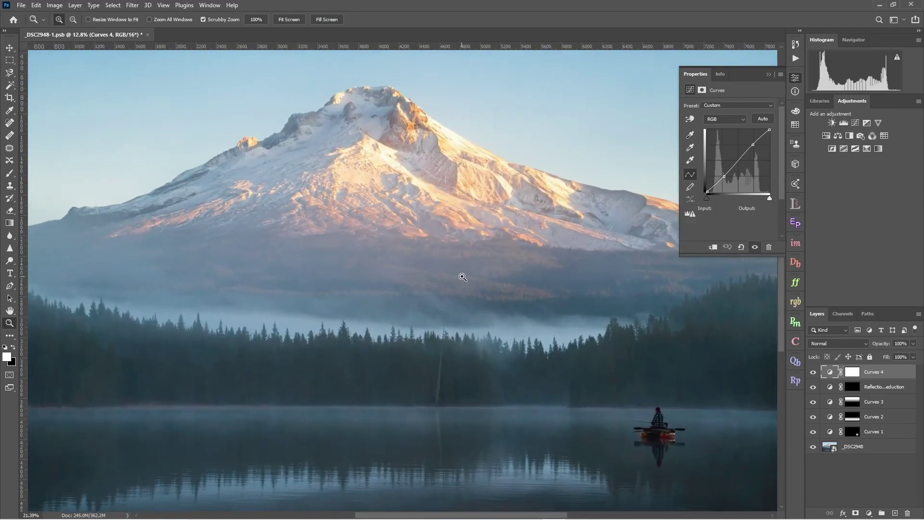
pyautogui.click(768, 75)
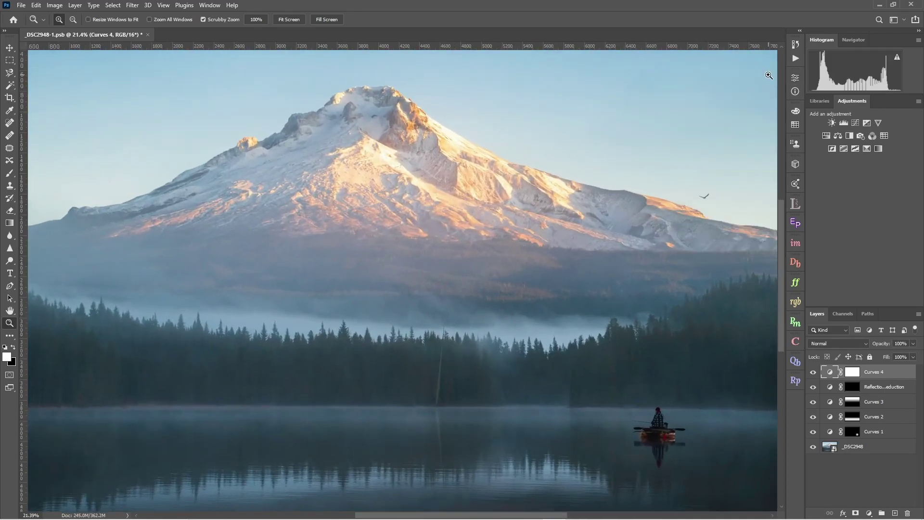
pyautogui.click(13, 225)
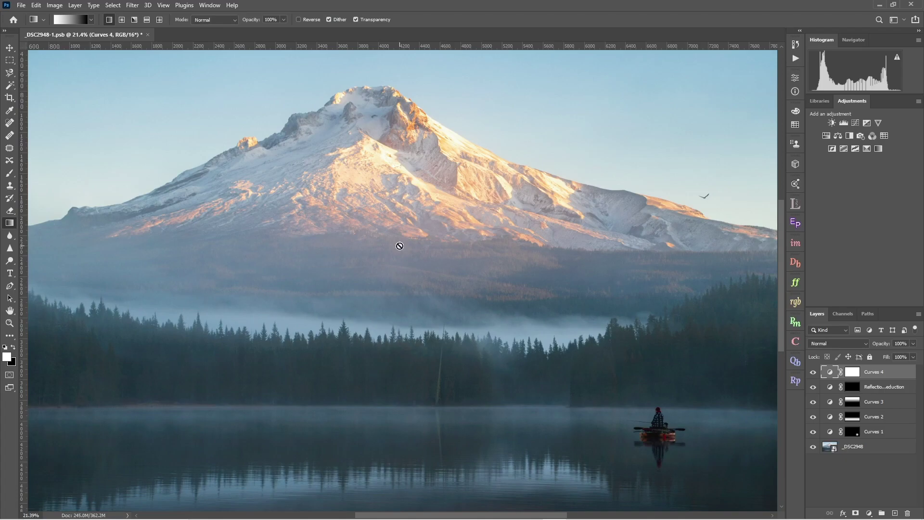
pyautogui.click(148, 20)
pyautogui.click(853, 372)
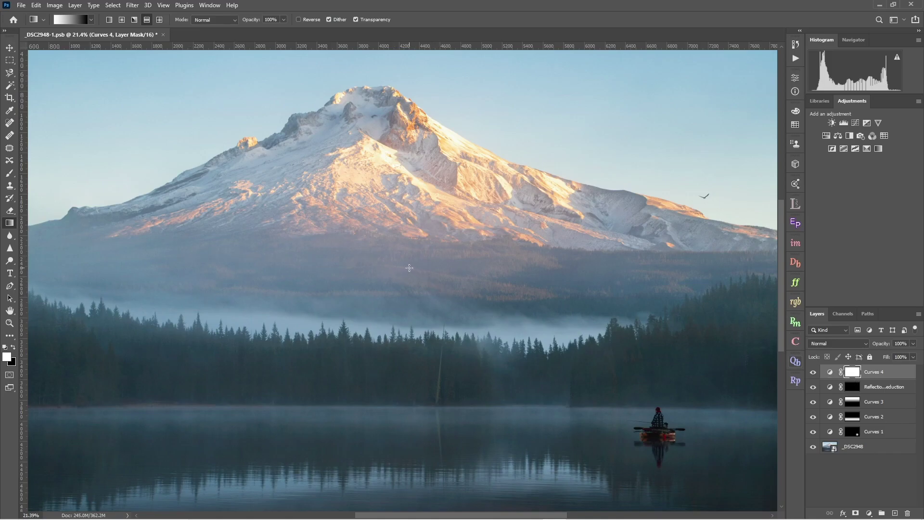
pyautogui.moveTo(409, 268); pyautogui.dragTo(410, 233)
# Compare the hazy mountain base with the masked Curves 4 layer off and on
pyautogui.click(814, 372)
pyautogui.click(813, 372)
pyautogui.click(814, 372)
pyautogui.click(814, 372)
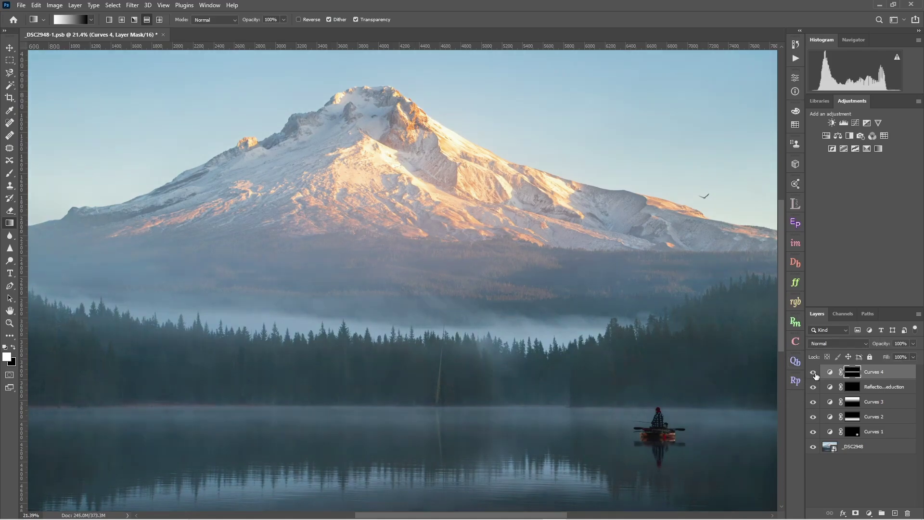
pyautogui.click(814, 373)
pyautogui.click(814, 374)
# Group the five curves layers, from Curves 1 to Curves 4, into one folder above the photo layer
pyautogui.press('z')
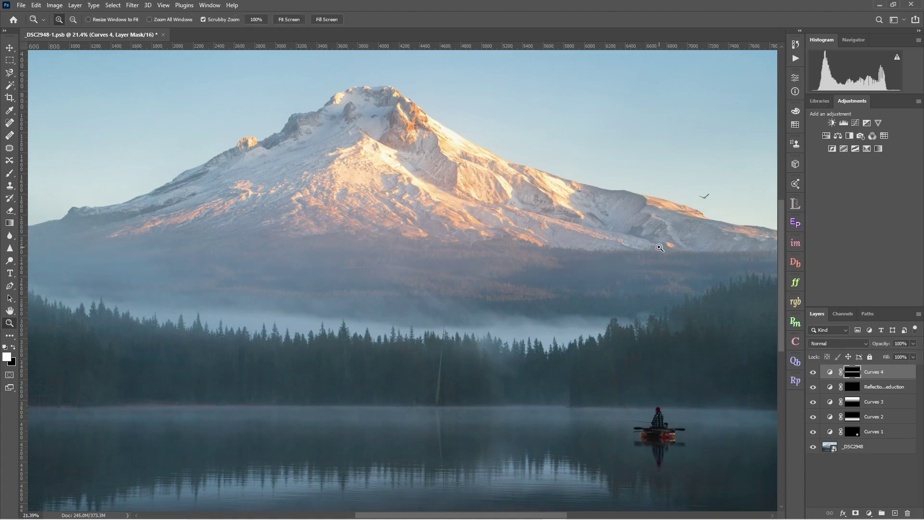
pyautogui.moveTo(668, 262); pyautogui.dragTo(623, 303)
pyautogui.click(861, 456)
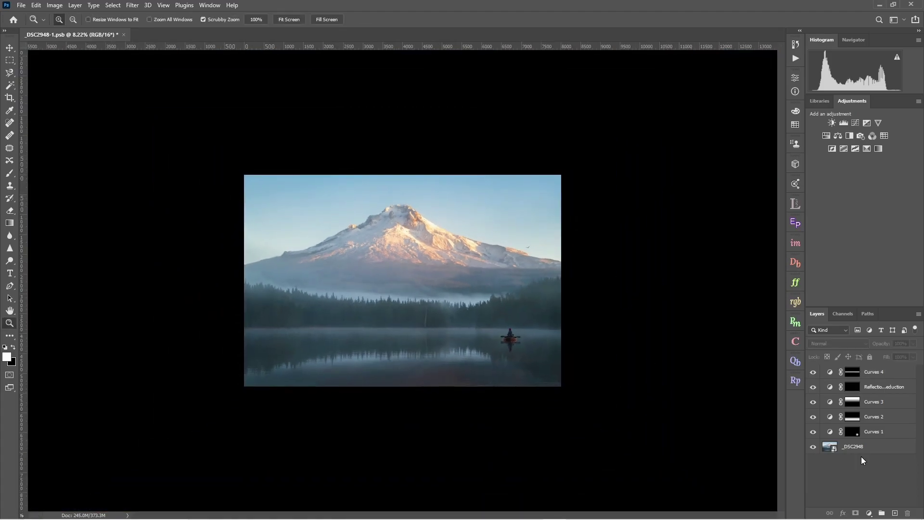
pyautogui.click(879, 434)
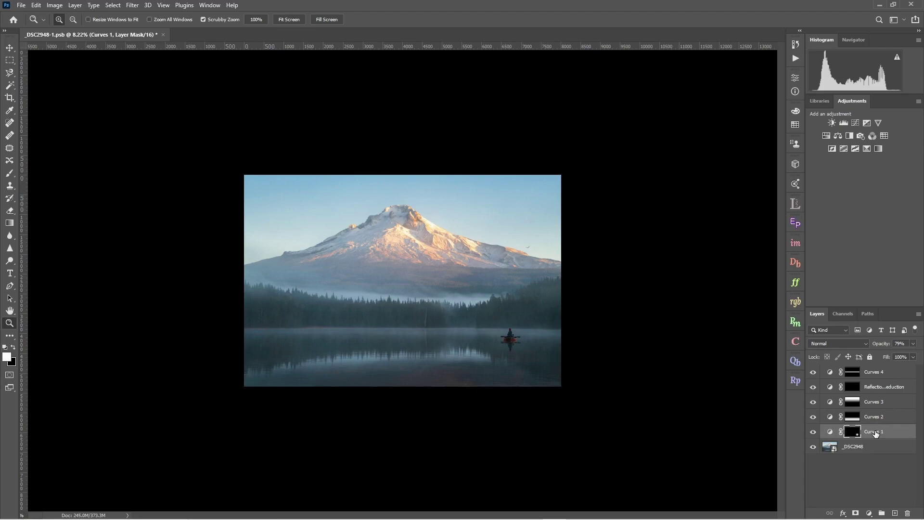
pyautogui.hotkey('ctrl', '2')
pyautogui.keyDown('shift'); pyautogui.click(880, 374); pyautogui.keyUp('shift')
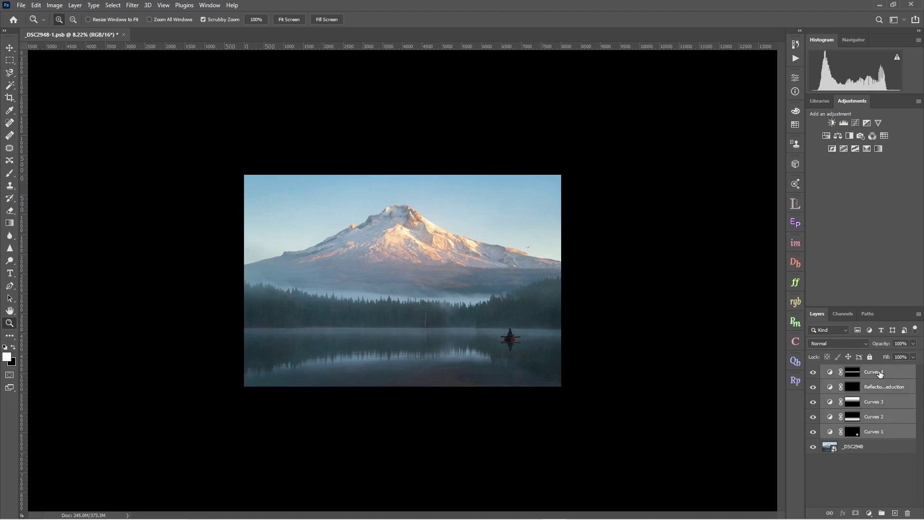
pyautogui.click(880, 513)
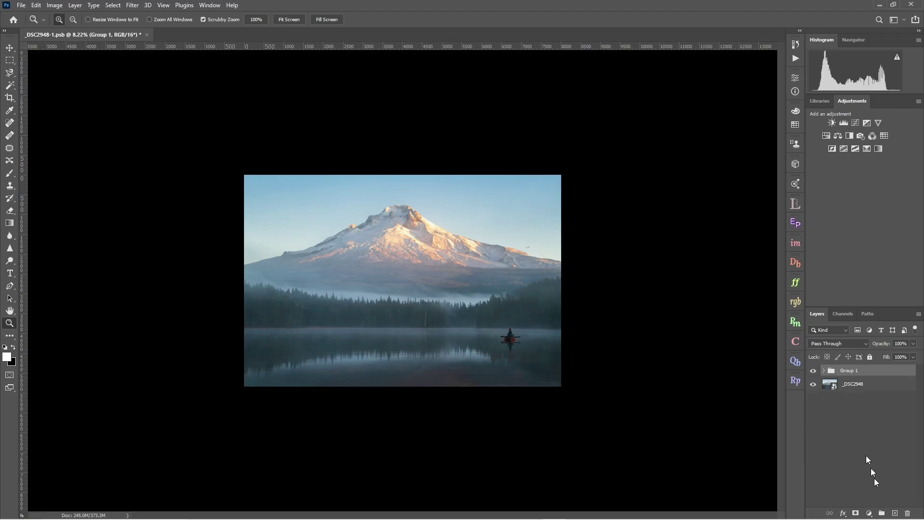
# Compare the whole photo with the curves group off and on, and expand the group to show its layers
pyautogui.click(813, 371)
pyautogui.click(813, 371)
pyautogui.click(813, 371)
pyautogui.click(813, 372)
pyautogui.click(823, 371)
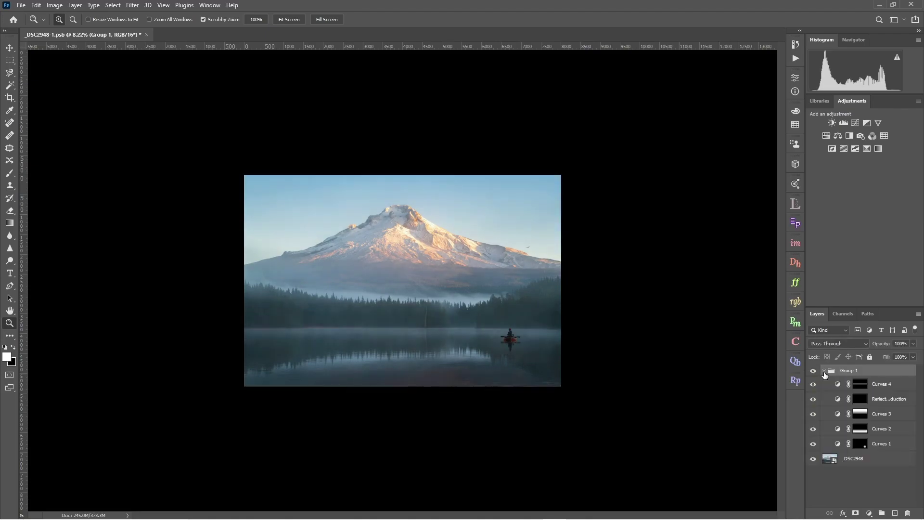
pyautogui.click(813, 371)
pyautogui.click(813, 372)
pyautogui.click(812, 372)
pyautogui.click(813, 372)
# Add a Levels adjustment layer above Curves 4 with the midtone input at 0.87 and the white input at 250
pyautogui.click(884, 388)
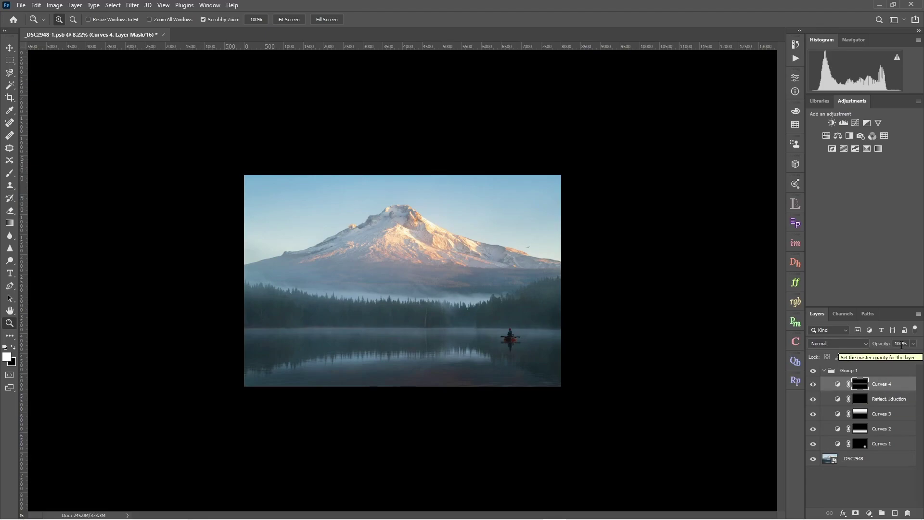
pyautogui.click(845, 123)
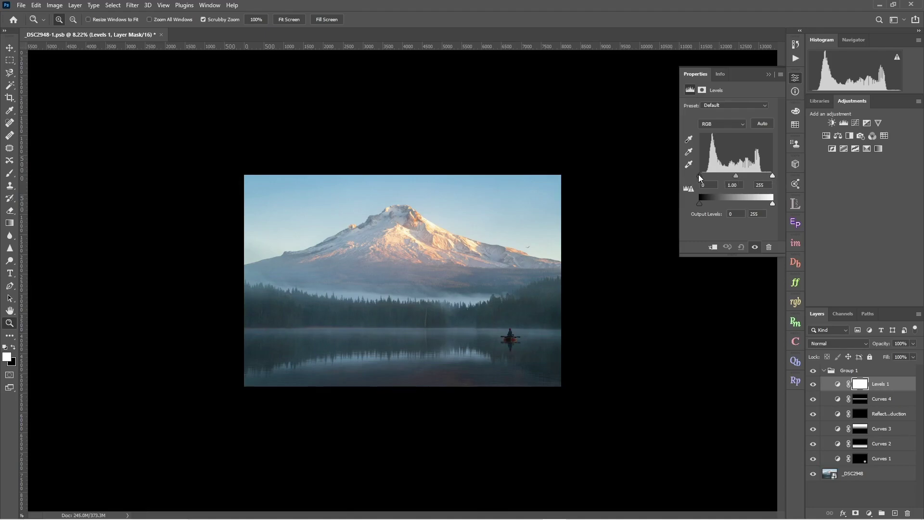
pyautogui.moveTo(699, 175); pyautogui.dragTo(735, 175)
pyautogui.moveTo(773, 177)
pyautogui.mouseDown()
pyautogui.moveTo(760, 178)
pyautogui.moveTo(776, 177)
pyautogui.mouseUp()
pyautogui.moveTo(737, 177); pyautogui.dragTo(739, 177)
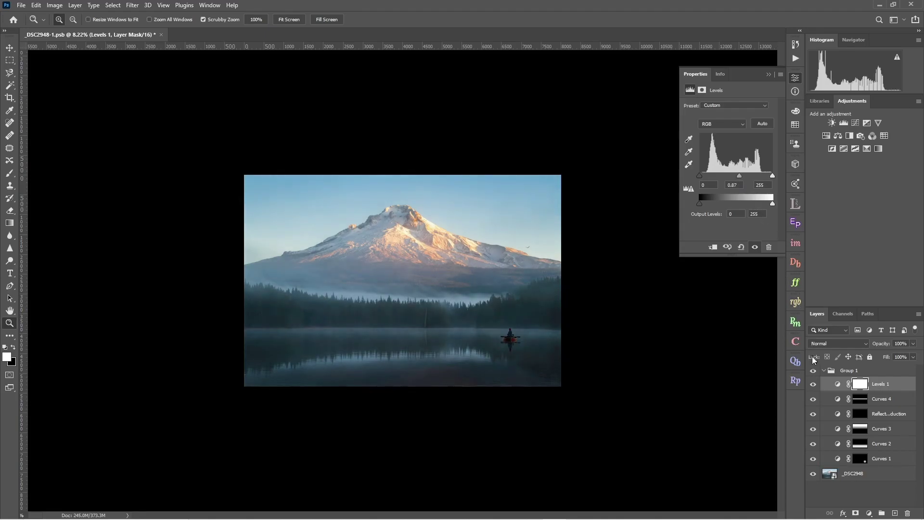
pyautogui.click(813, 384)
pyautogui.click(813, 384)
pyautogui.moveTo(772, 177); pyautogui.dragTo(771, 176)
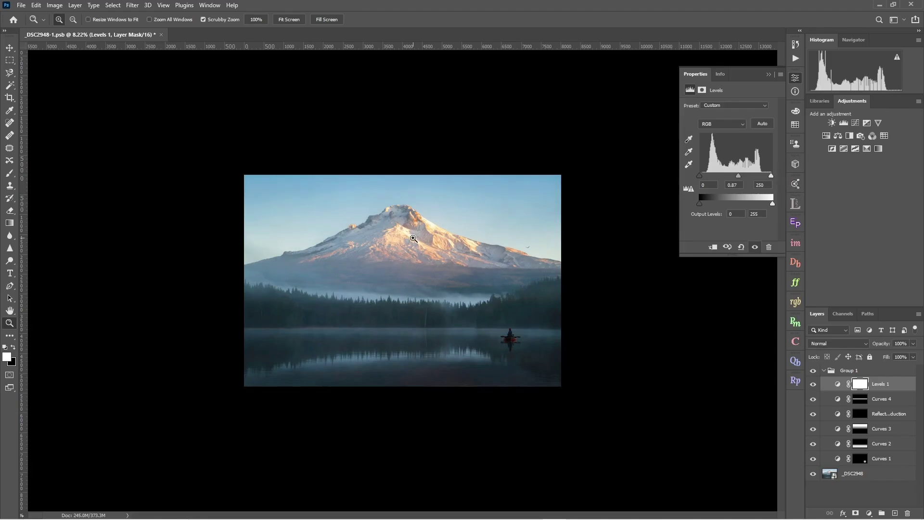
# Compare the sunlit mountain and the whole photo with the Levels 1 layer off and on
pyautogui.moveTo(422, 246); pyautogui.dragTo(476, 240)
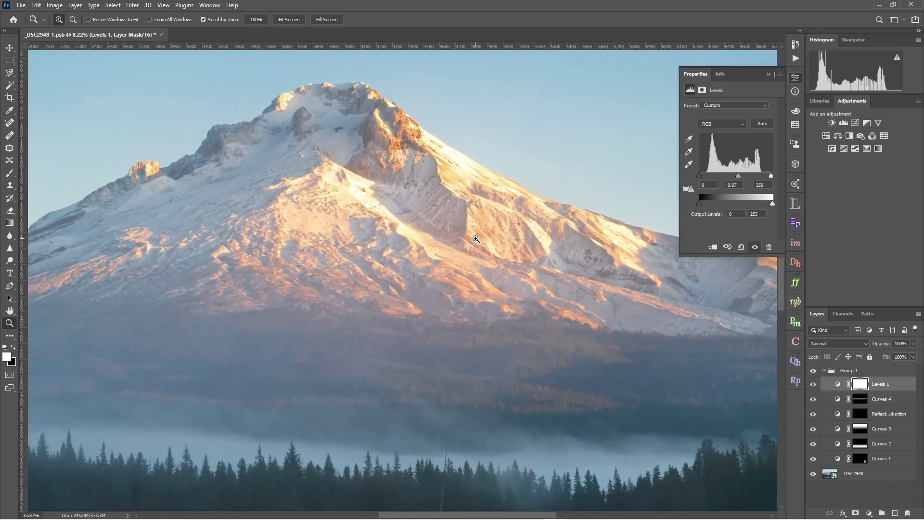
pyautogui.click(813, 386)
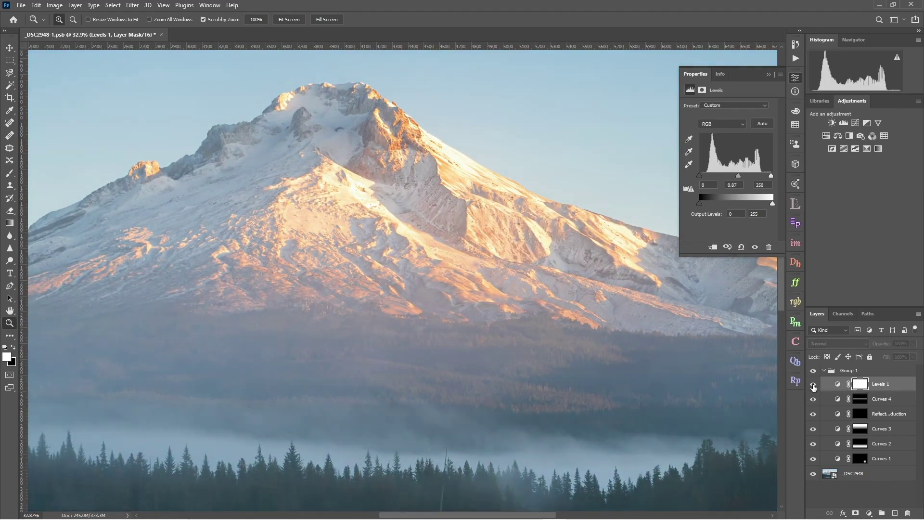
pyautogui.click(813, 386)
pyautogui.moveTo(693, 354); pyautogui.dragTo(641, 367)
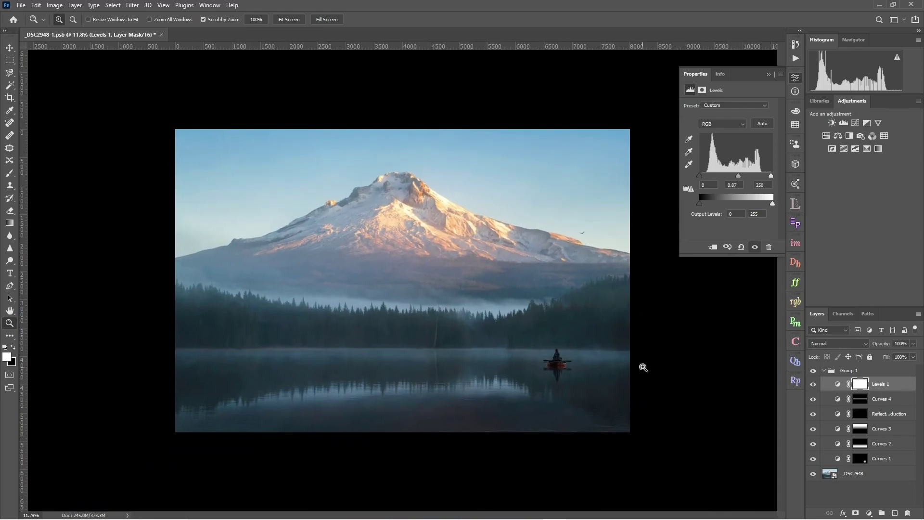
pyautogui.click(813, 384)
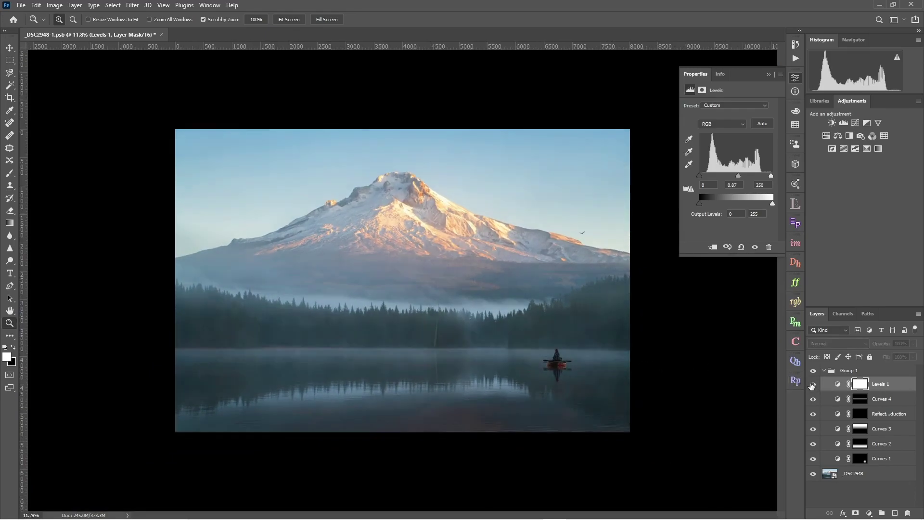
pyautogui.click(812, 385)
pyautogui.click(813, 385)
pyautogui.click(812, 384)
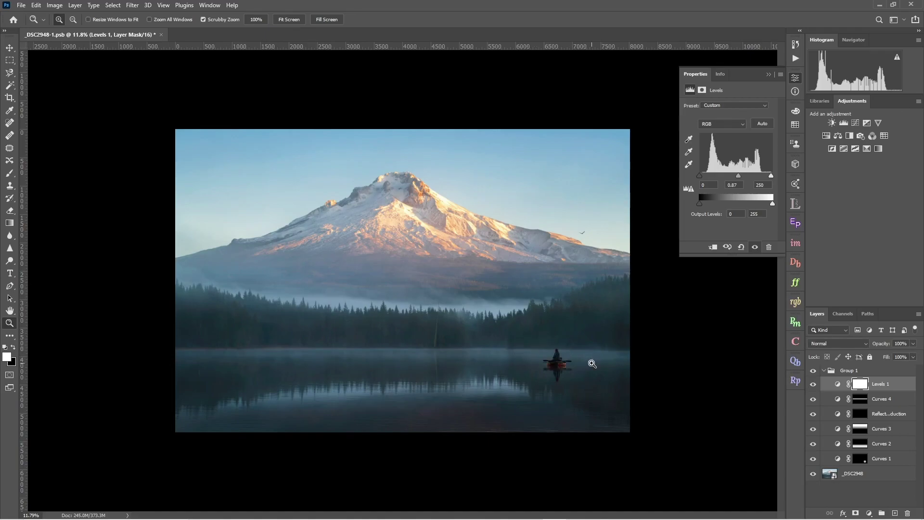
# Draw a linear gradient on the Levels 1 mask from the mountain's upper slope down to the treeline, keeping the effect on the upper part
pyautogui.click(859, 384)
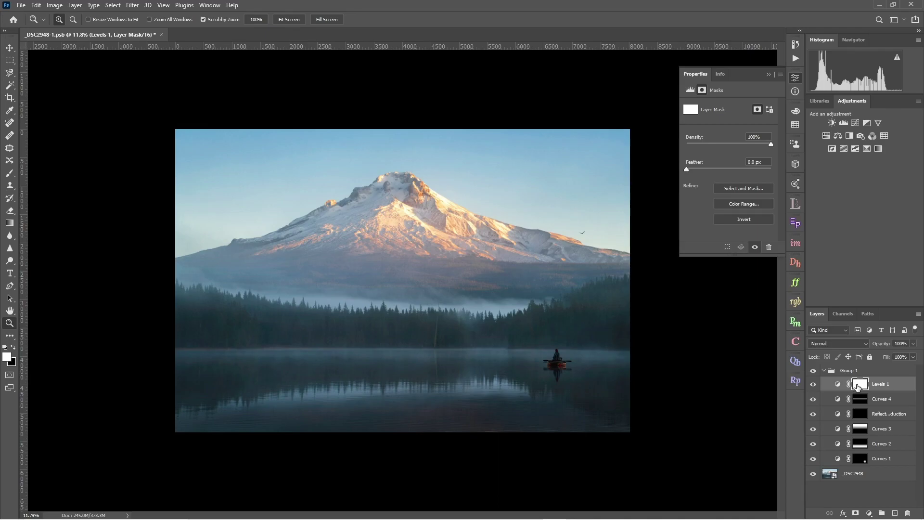
pyautogui.click(10, 223)
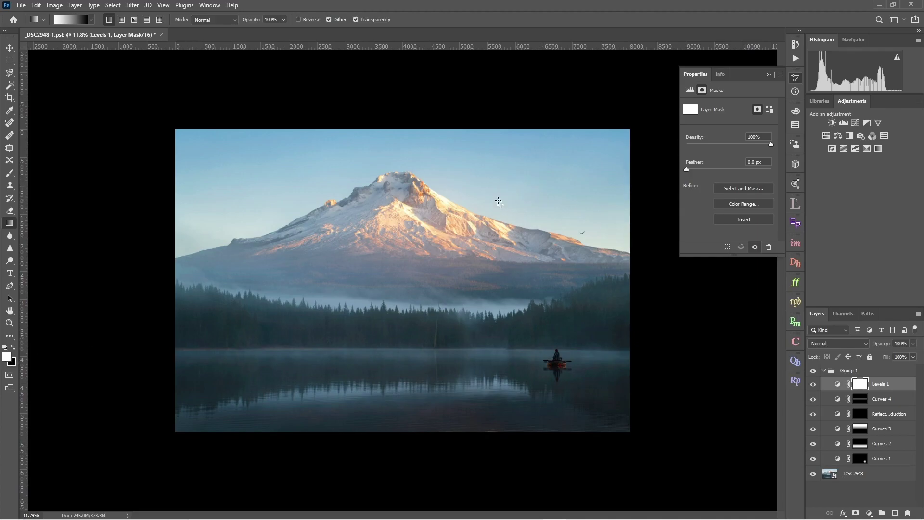
pyautogui.moveTo(496, 209); pyautogui.dragTo(497, 308)
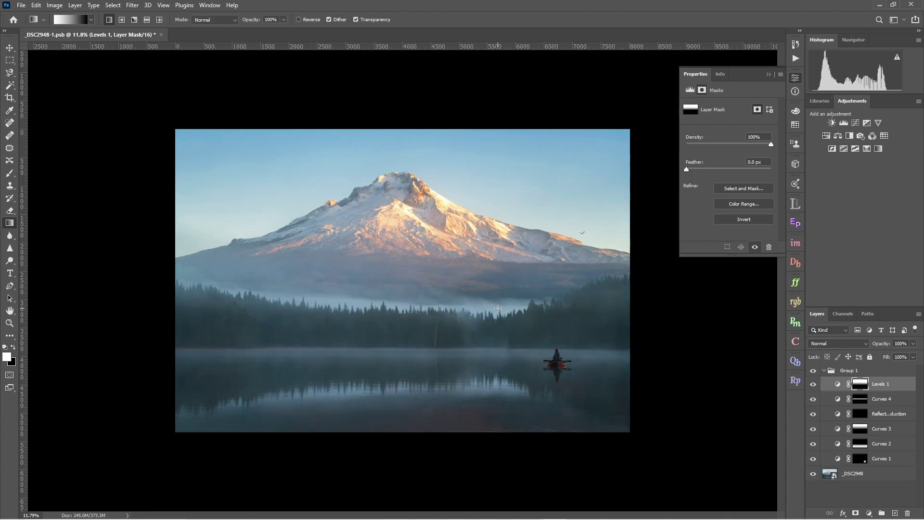
pyautogui.click(814, 384)
pyautogui.click(814, 384)
pyautogui.click(814, 384)
pyautogui.click(814, 385)
pyautogui.click(815, 385)
pyautogui.click(815, 385)
# Lower the Levels 1 layer's opacity to 88% and check its effect on the mountain and sky
pyautogui.click(912, 343)
pyautogui.moveTo(914, 356); pyautogui.dragTo(908, 357)
pyautogui.click(813, 384)
pyautogui.click(813, 384)
pyautogui.press('z')
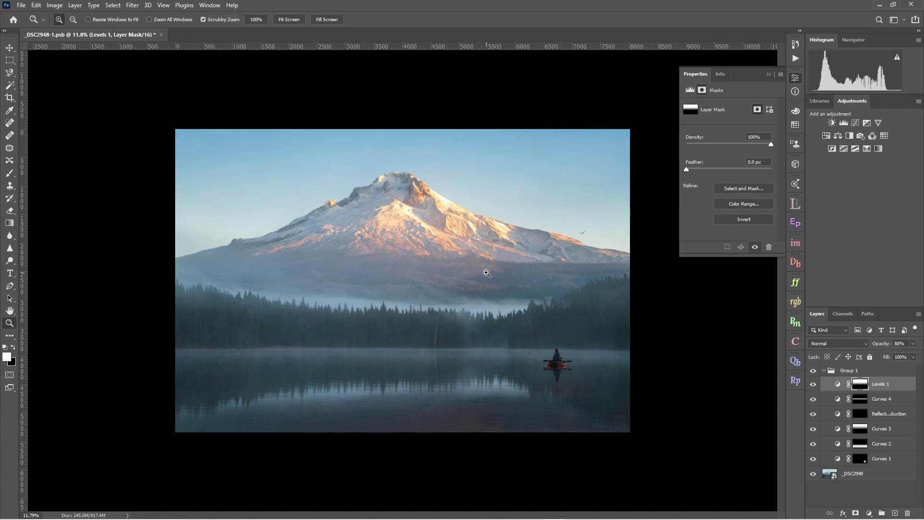
pyautogui.moveTo(454, 221); pyautogui.dragTo(468, 219)
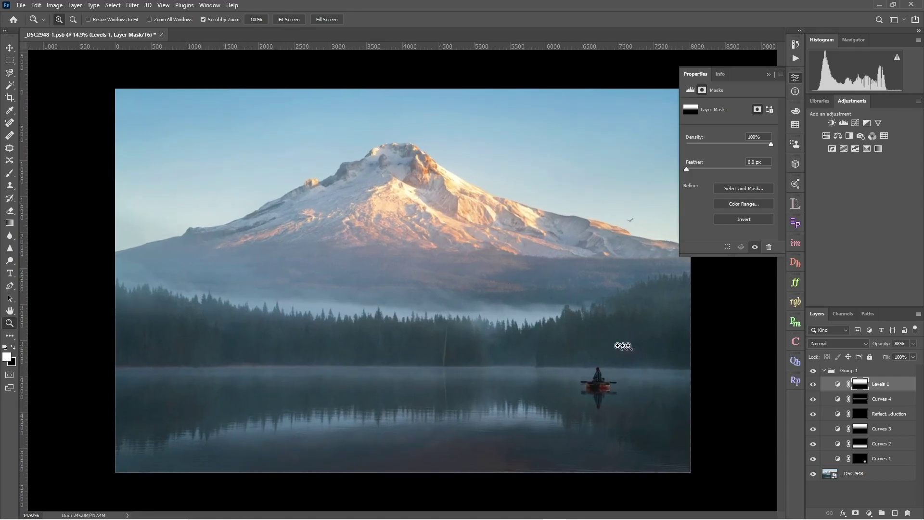
pyautogui.click(769, 74)
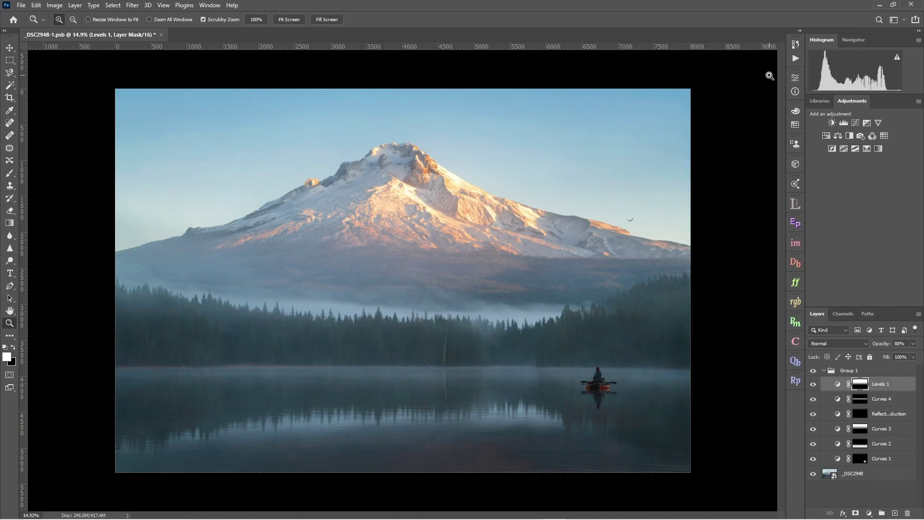
# Add a Color Balance adjustment layer above Levels 1 and shift its midtones toward blue to +6
pyautogui.click(837, 138)
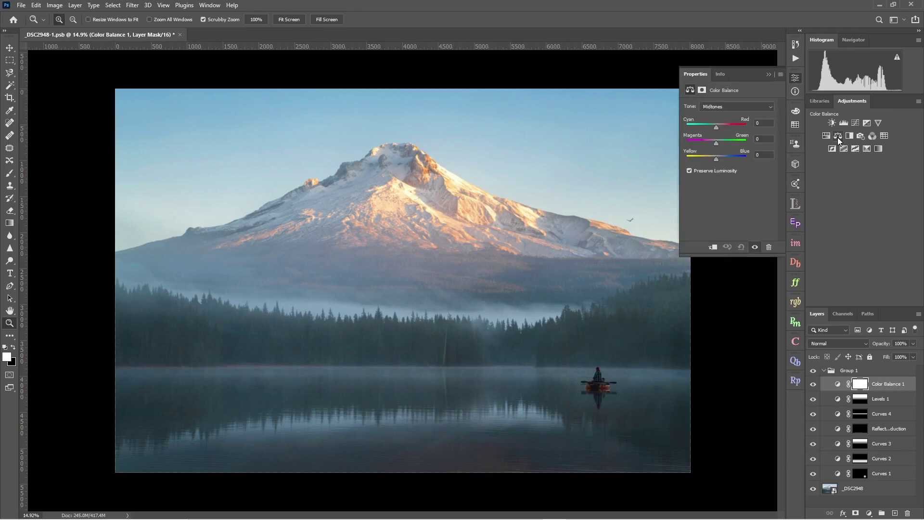
pyautogui.click(717, 108)
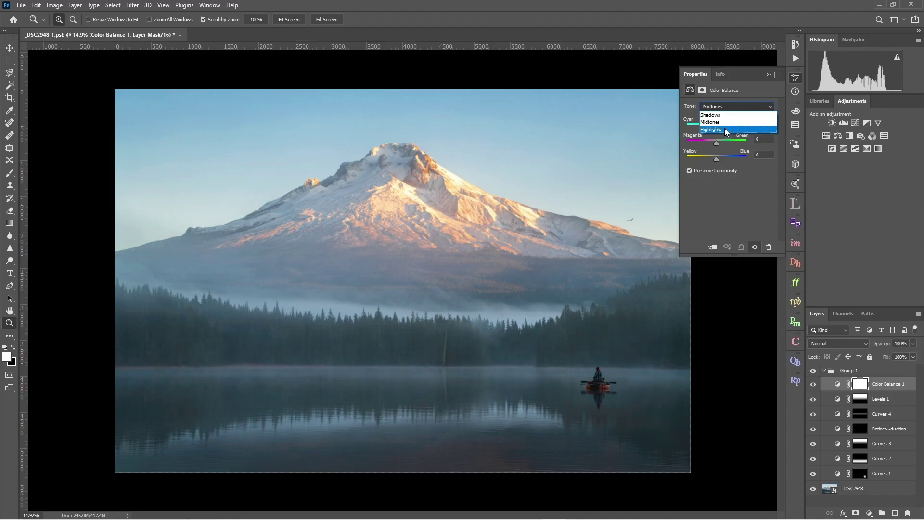
pyautogui.click(727, 125)
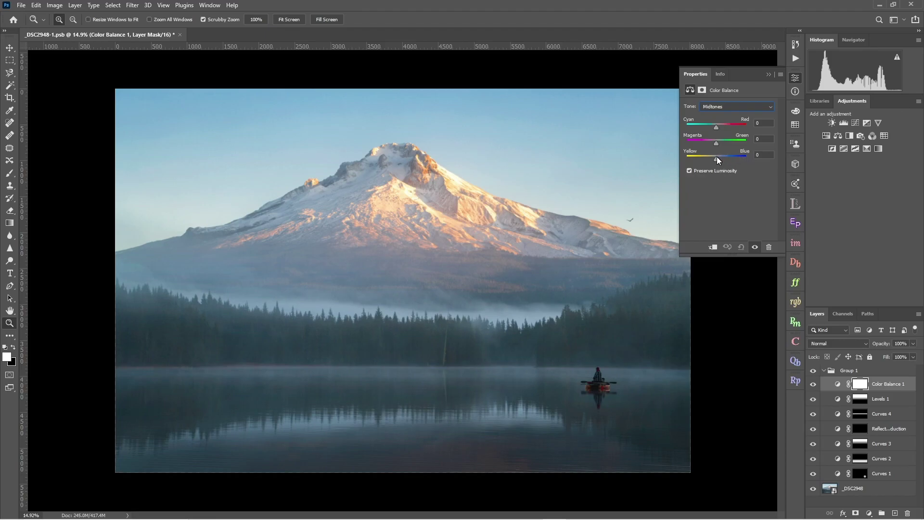
pyautogui.moveTo(717, 157); pyautogui.dragTo(717, 156)
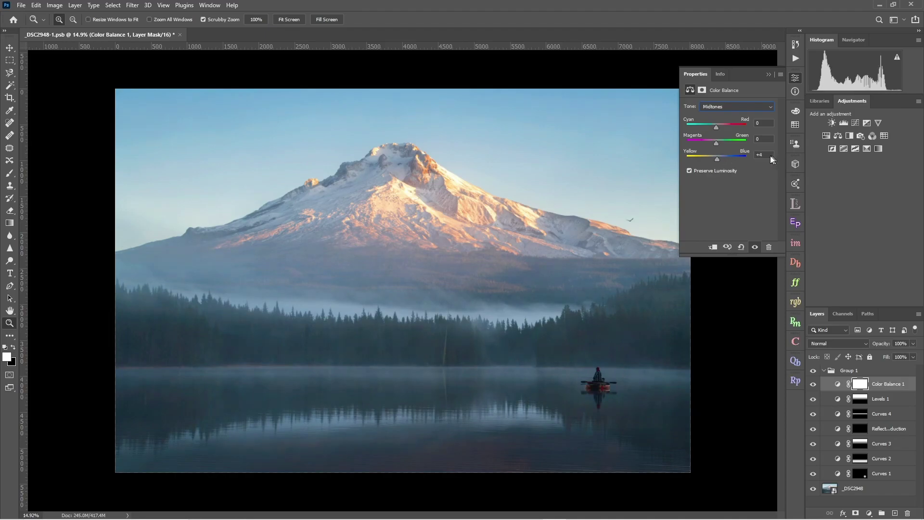
pyautogui.write('6')
pyautogui.click(813, 388)
pyautogui.click(813, 385)
pyautogui.click(814, 385)
pyautogui.click(814, 385)
pyautogui.moveTo(405, 207)
pyautogui.mouseDown()
pyautogui.moveTo(442, 205)
pyautogui.moveTo(414, 208)
pyautogui.mouseUp()
# Shift the Color Balance highlights toward red to +7 and toward yellow to -9
pyautogui.click(763, 110)
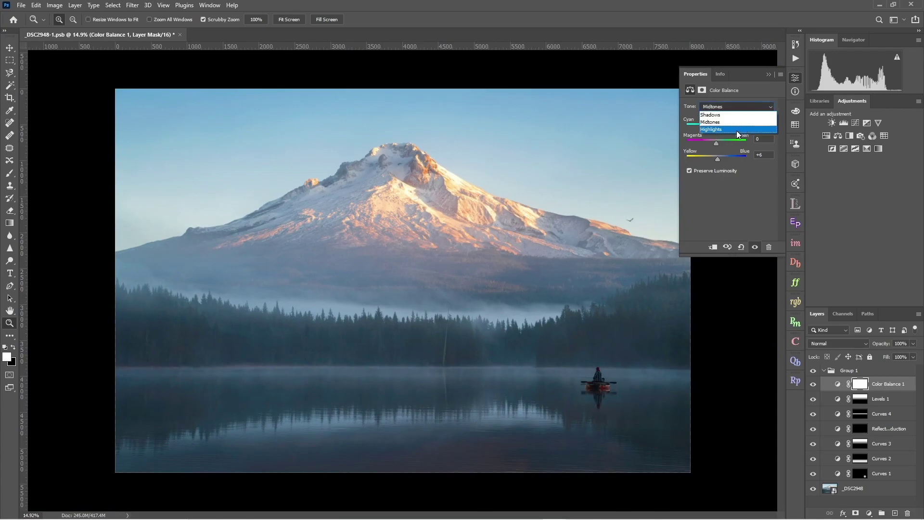
pyautogui.click(737, 130)
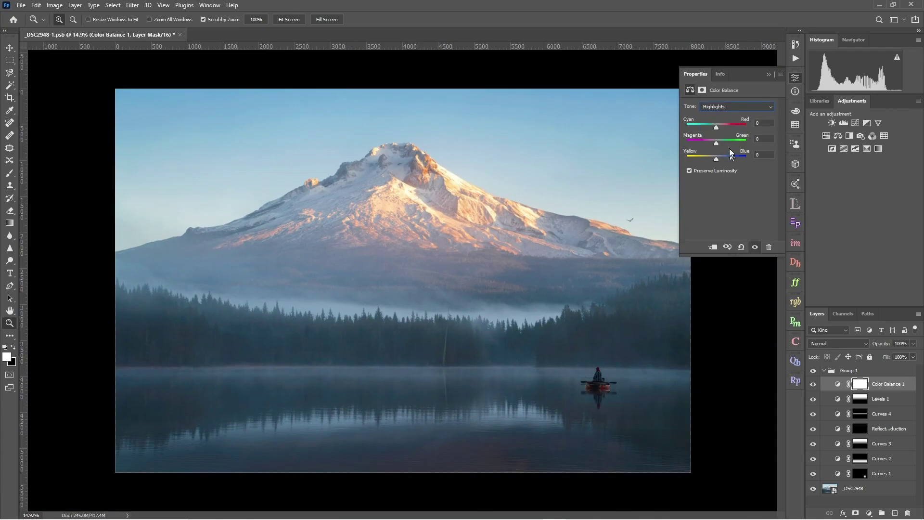
pyautogui.click(717, 128)
pyautogui.moveTo(717, 128); pyautogui.dragTo(718, 128)
pyautogui.click(814, 384)
pyautogui.click(813, 384)
pyautogui.moveTo(716, 160); pyautogui.dragTo(712, 160)
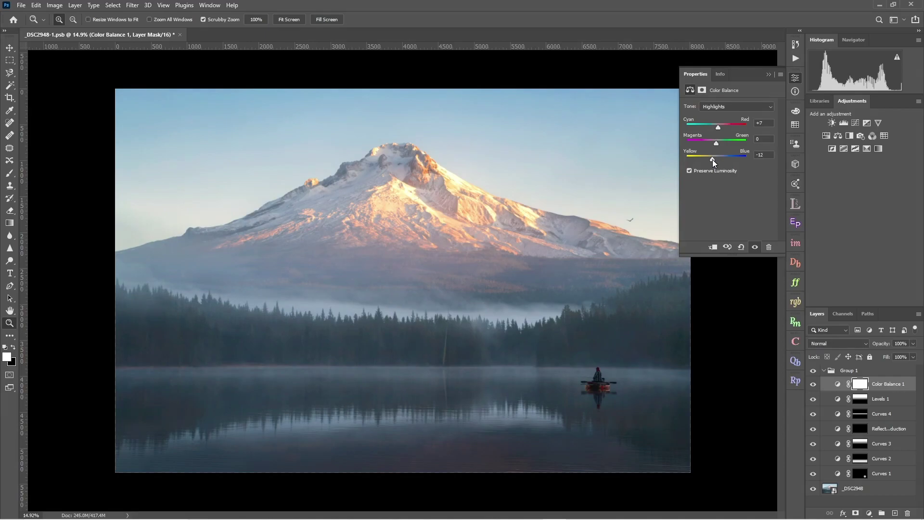
pyautogui.moveTo(712, 159); pyautogui.dragTo(713, 160)
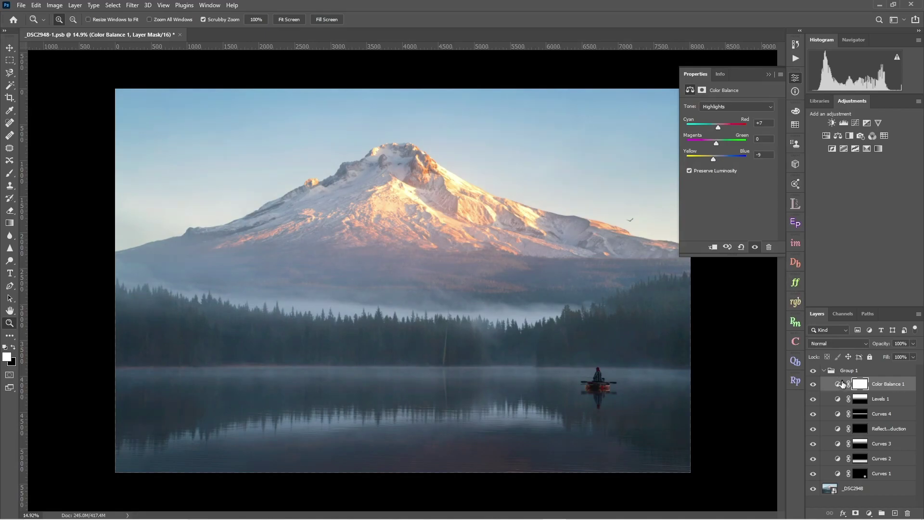
# Compare the whole photo with the Color Balance 1 layer off and on
pyautogui.click(812, 384)
pyautogui.click(813, 384)
pyautogui.click(813, 384)
pyautogui.click(812, 384)
pyautogui.click(812, 384)
pyautogui.click(768, 75)
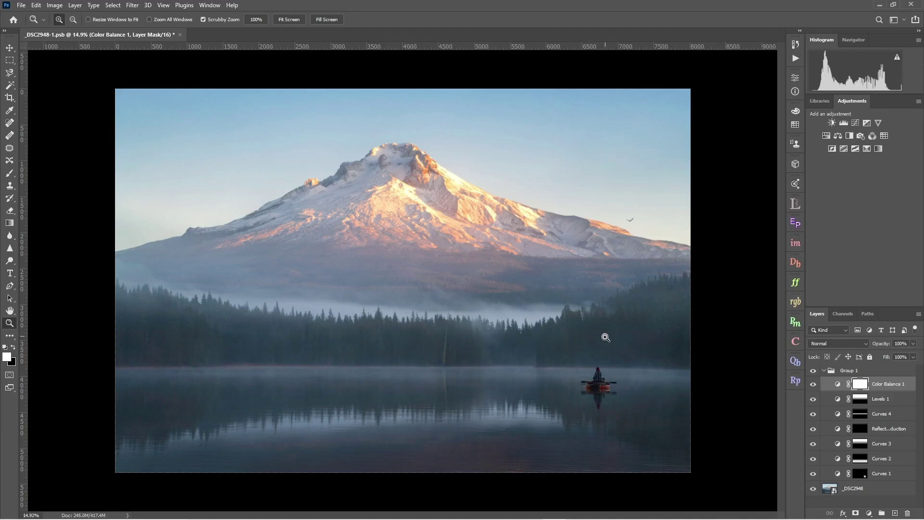
pyautogui.hotkey('ctrl', '-')
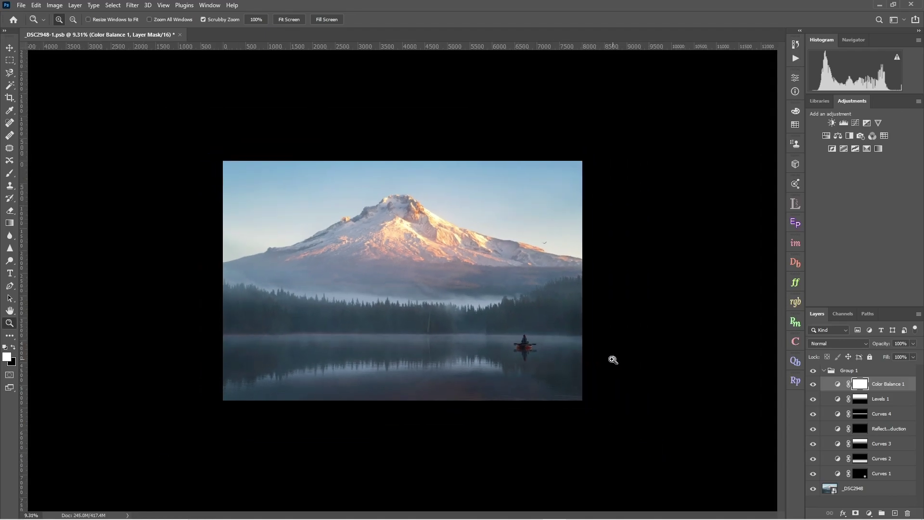
pyautogui.hotkey('ctrl', '+')
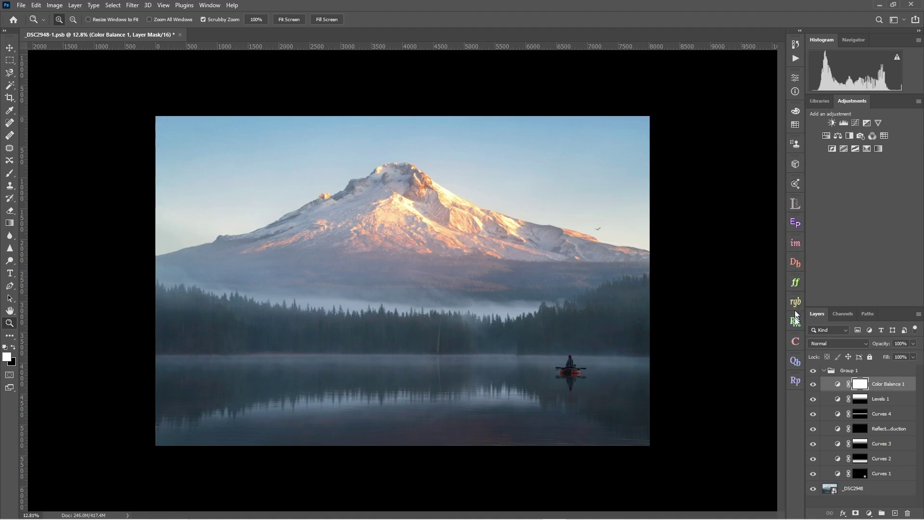
pyautogui.click(797, 382)
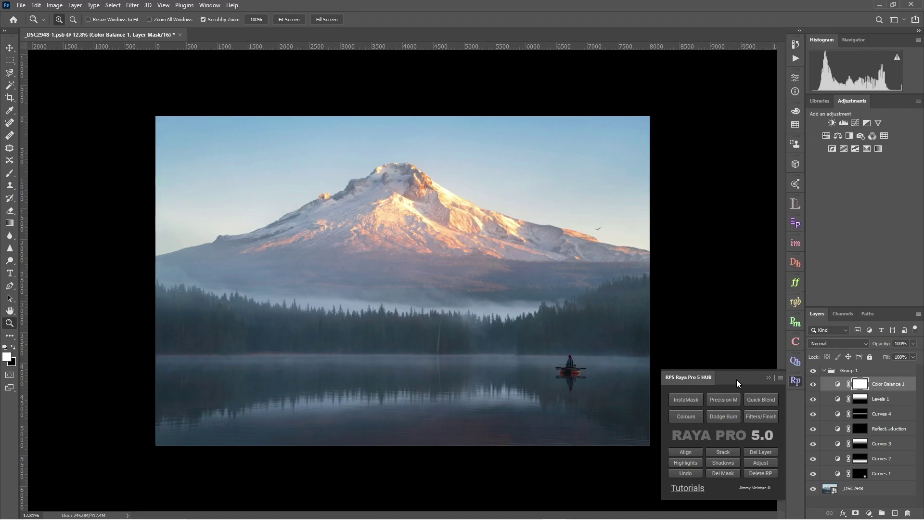
pyautogui.click(768, 378)
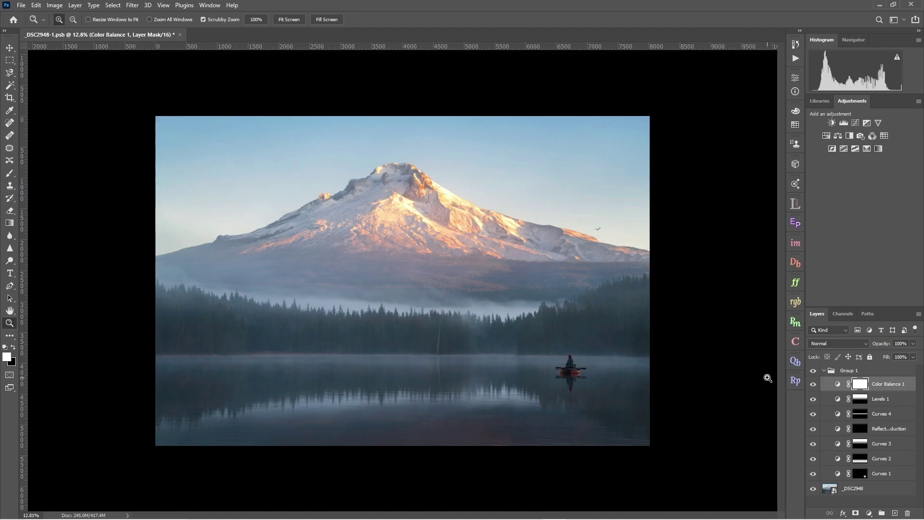
pyautogui.click(795, 262)
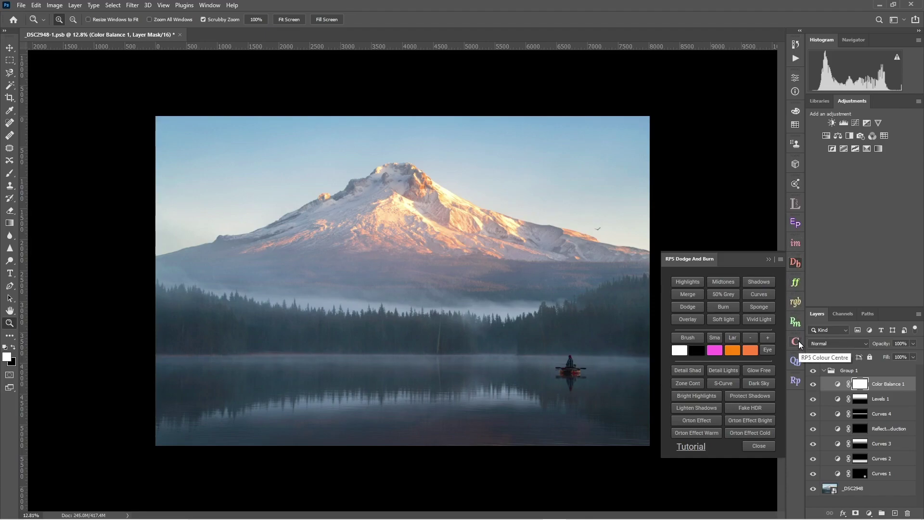
# Generate a level 1 midtones mask with InstaMask and raise its shadow input to 41
pyautogui.click(794, 243)
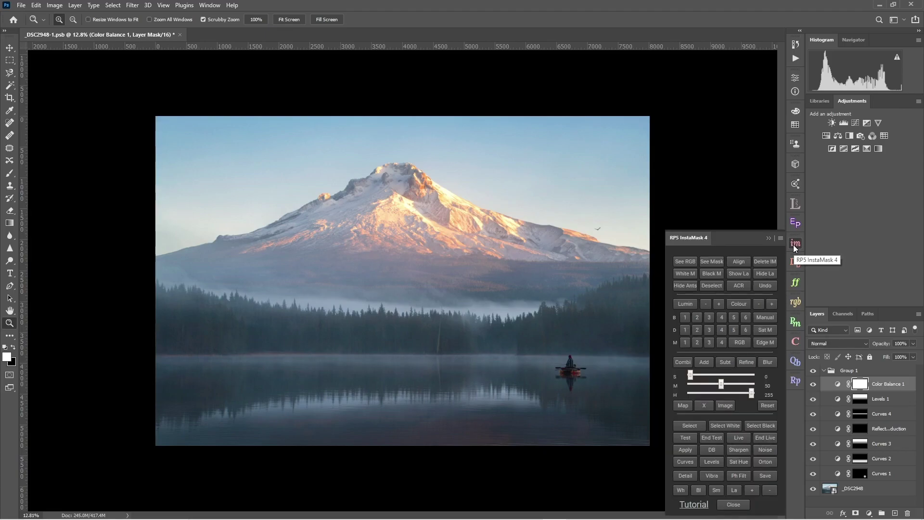
pyautogui.click(687, 345)
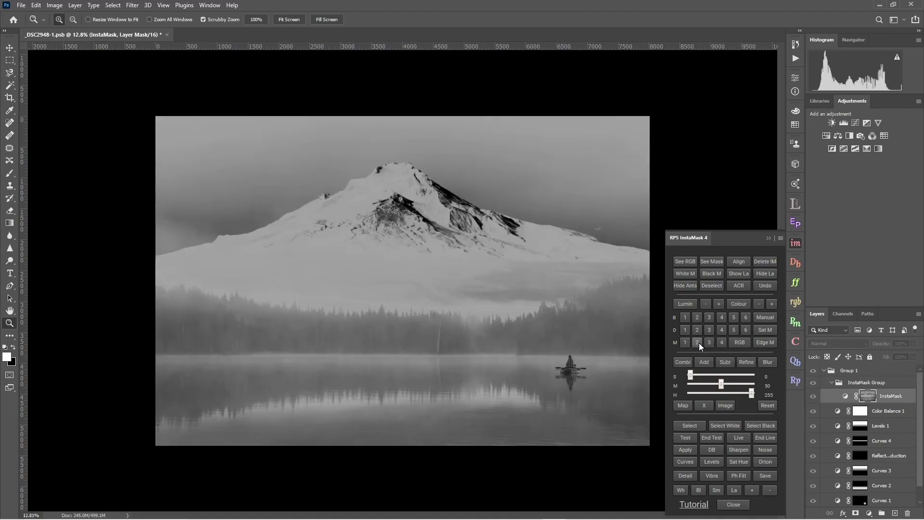
pyautogui.click(697, 343)
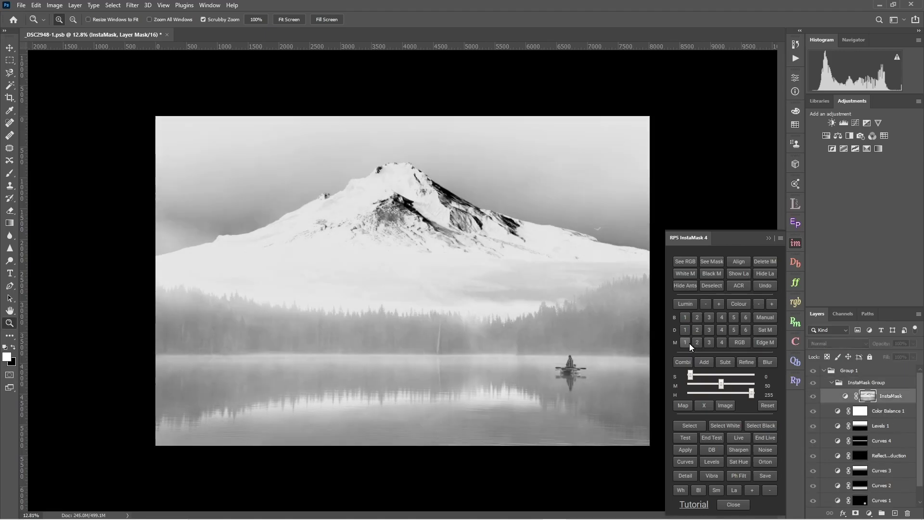
pyautogui.click(689, 343)
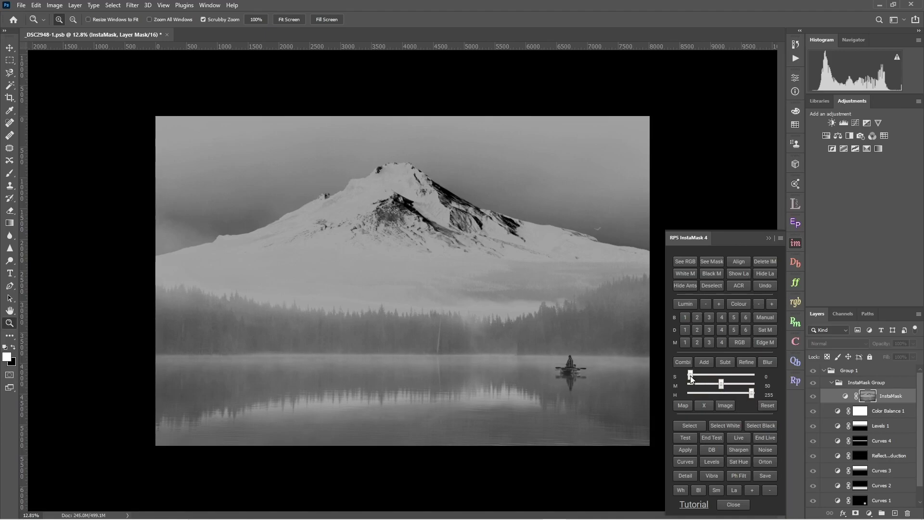
pyautogui.moveTo(690, 375); pyautogui.dragTo(700, 376)
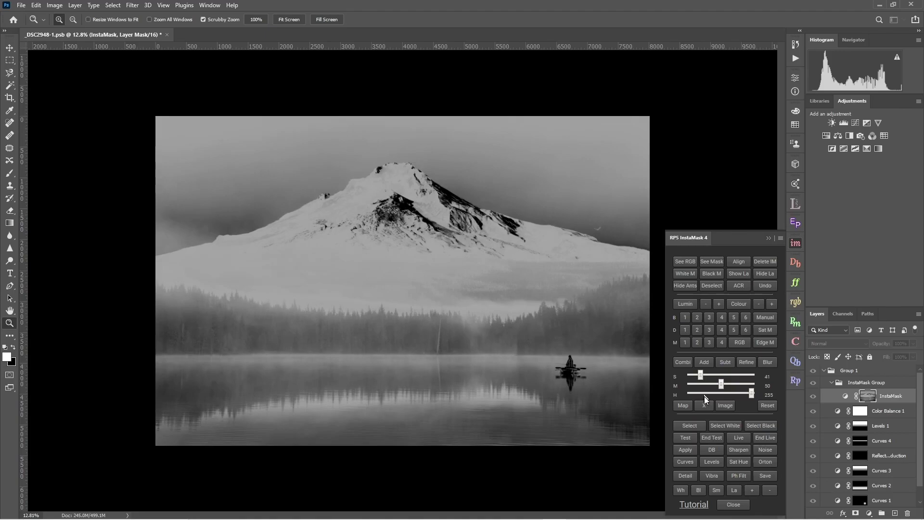
# Apply the midtones mask to a new Levels adjustment and set its midtone input to 0.79 and highlight input to 245
pyautogui.click(711, 461)
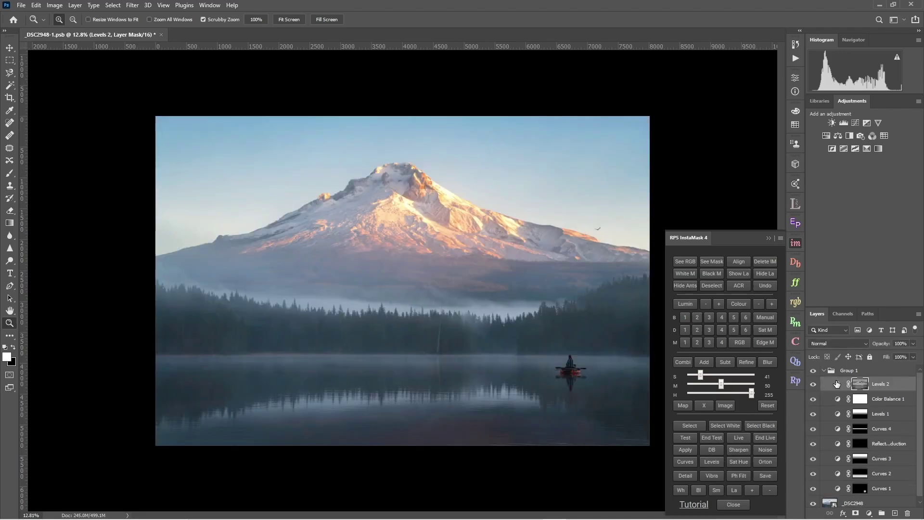
pyautogui.click(837, 385)
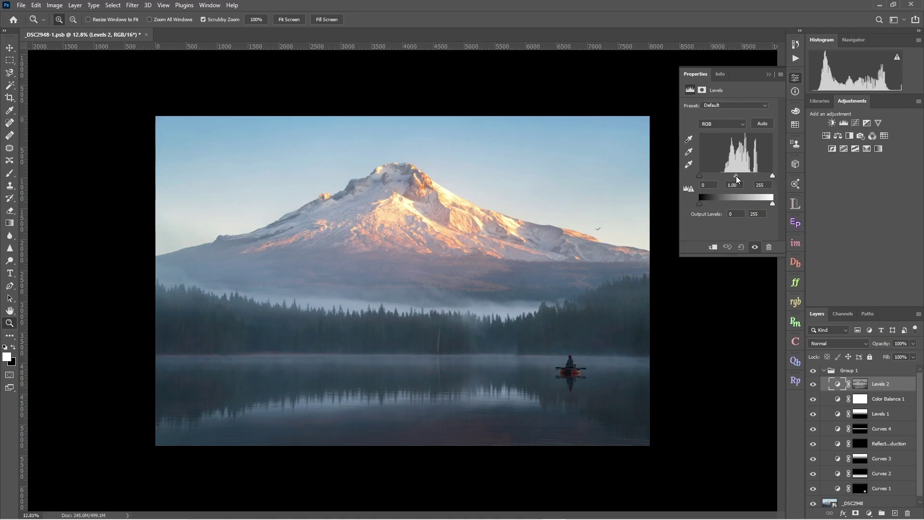
pyautogui.moveTo(736, 176); pyautogui.dragTo(741, 176)
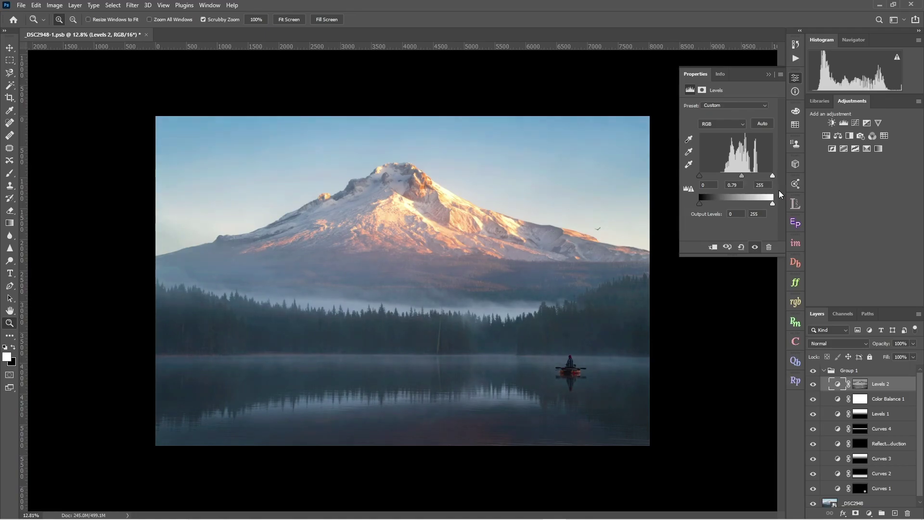
pyautogui.click(812, 384)
pyautogui.click(812, 384)
pyautogui.moveTo(772, 177); pyautogui.dragTo(770, 177)
# Compare the mountain with Levels 2 off and on, and examine the snowy slopes up close and in the whole photo
pyautogui.moveTo(453, 221); pyautogui.dragTo(483, 217)
pyautogui.click(813, 384)
pyautogui.click(813, 385)
pyautogui.click(813, 384)
pyautogui.click(813, 385)
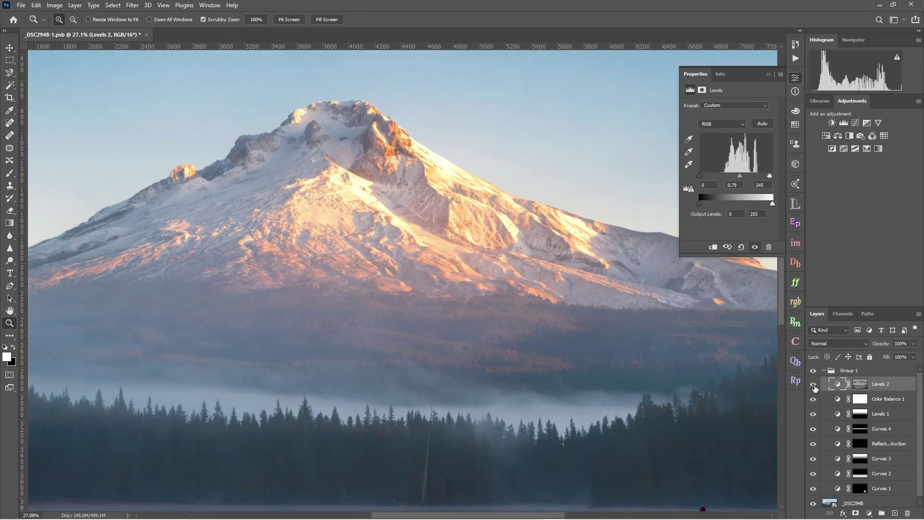
pyautogui.moveTo(376, 192); pyautogui.dragTo(403, 187)
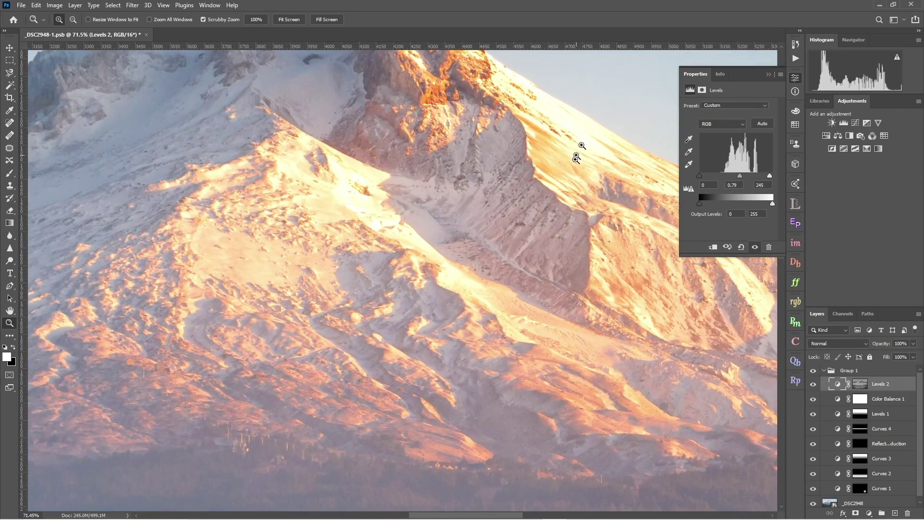
pyautogui.moveTo(641, 326); pyautogui.dragTo(604, 394)
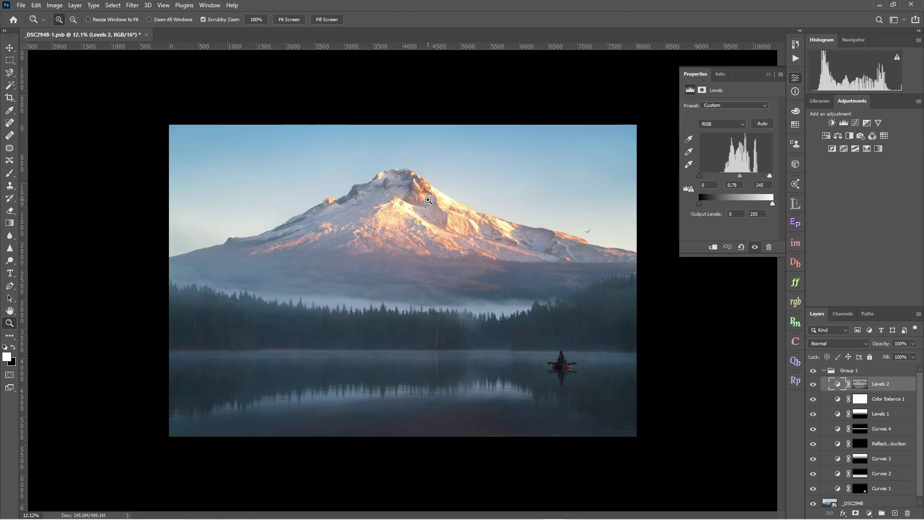
pyautogui.moveTo(435, 199); pyautogui.dragTo(499, 196)
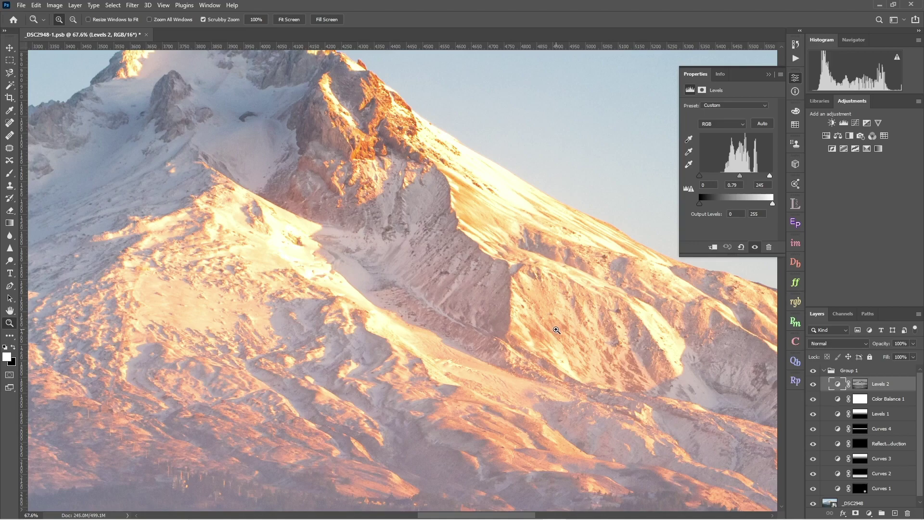
pyautogui.moveTo(560, 345); pyautogui.dragTo(501, 357)
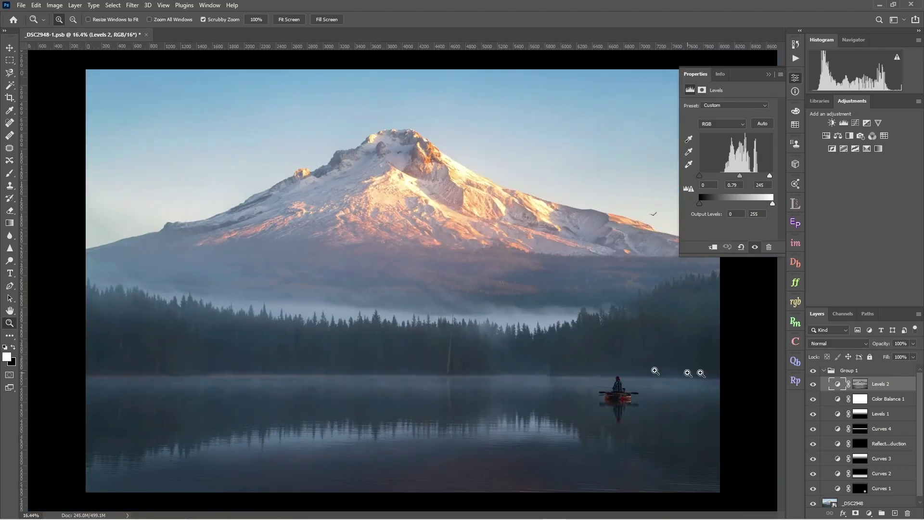
# Generate a level 2 brights mask with InstaMask and apply it to a new Levels adjustment
pyautogui.click(794, 246)
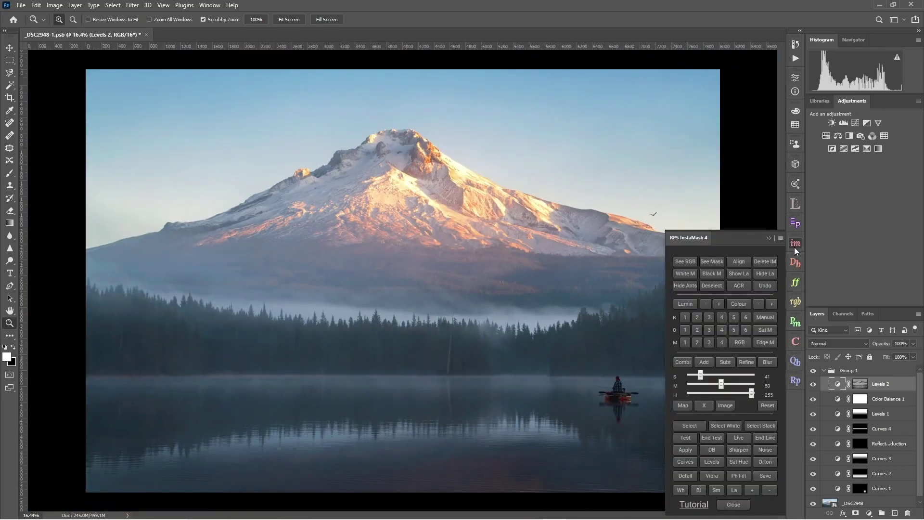
pyautogui.click(686, 317)
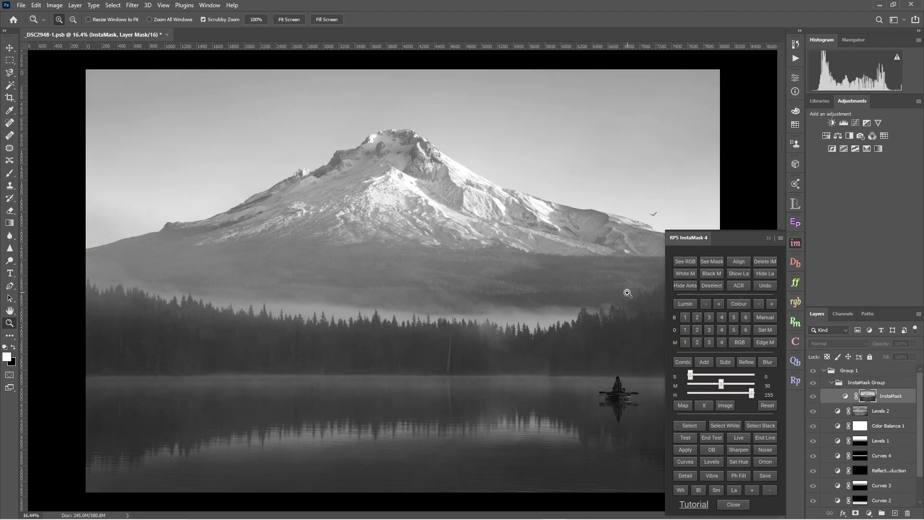
pyautogui.click(694, 319)
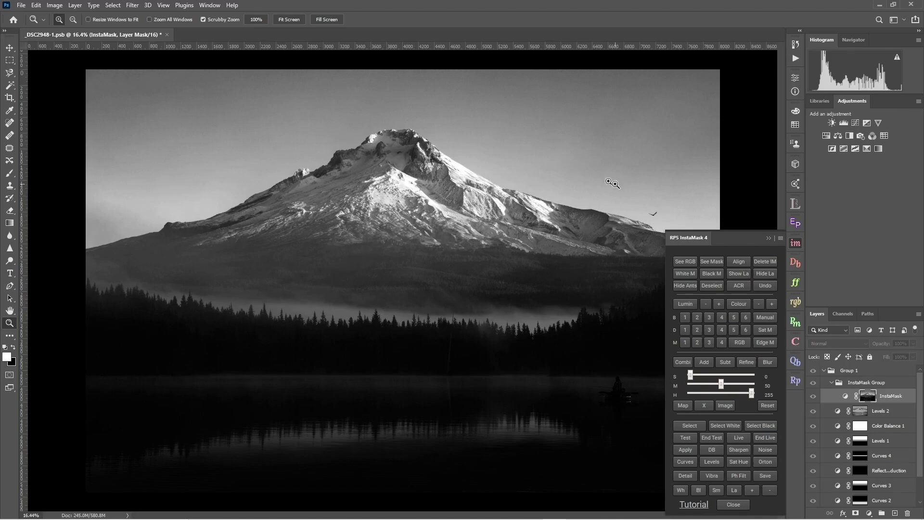
pyautogui.click(706, 461)
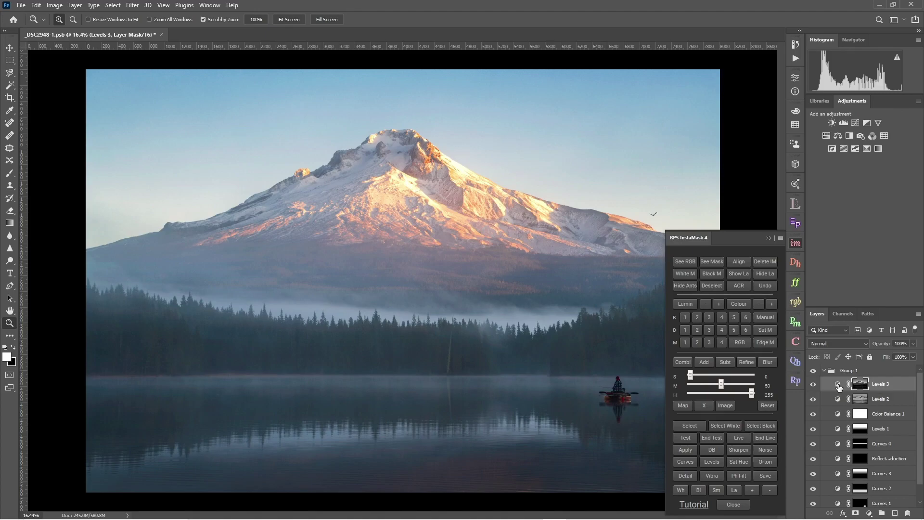
# Set the Levels 3 input values to 13 for shadows, 0.76 for midtones and 255 for highlights, checking the sunlit slopes
pyautogui.doubleClick(838, 385)
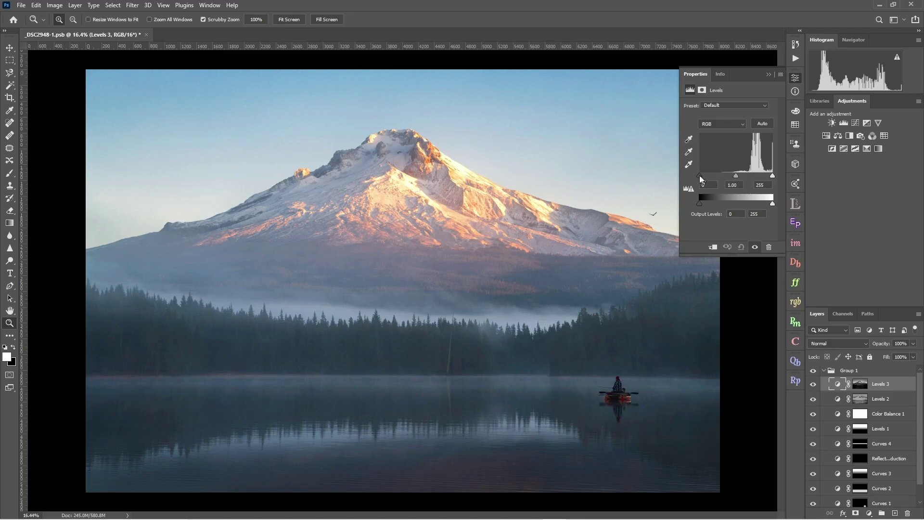
pyautogui.moveTo(699, 175); pyautogui.dragTo(771, 177)
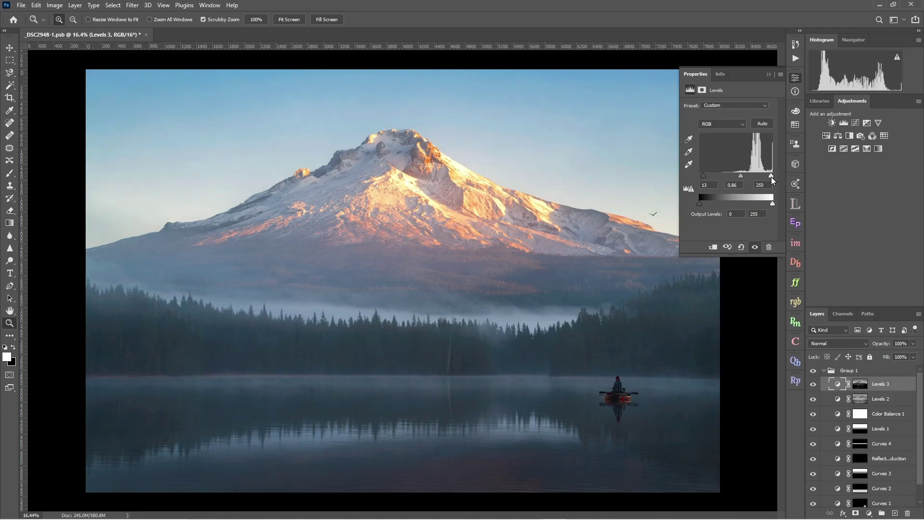
pyautogui.moveTo(482, 173); pyautogui.dragTo(565, 177)
pyautogui.moveTo(772, 177); pyautogui.dragTo(744, 177)
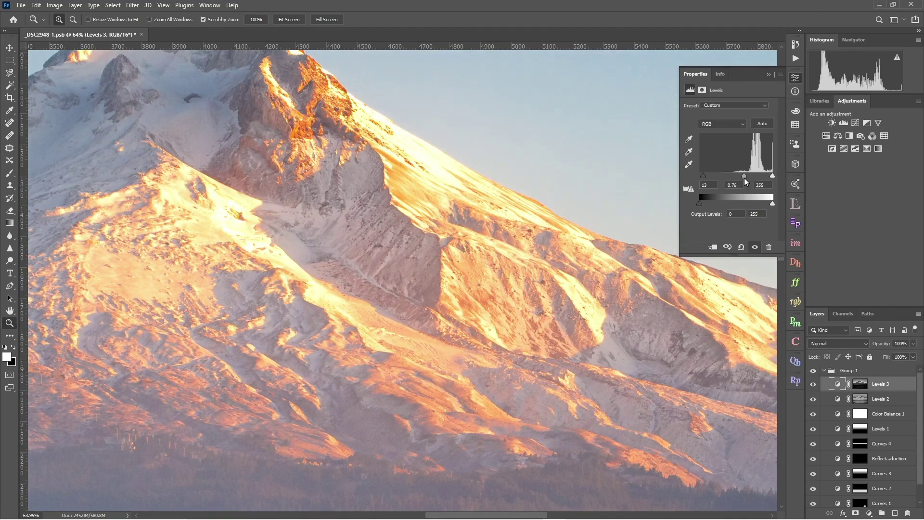
pyautogui.moveTo(604, 292); pyautogui.dragTo(544, 302)
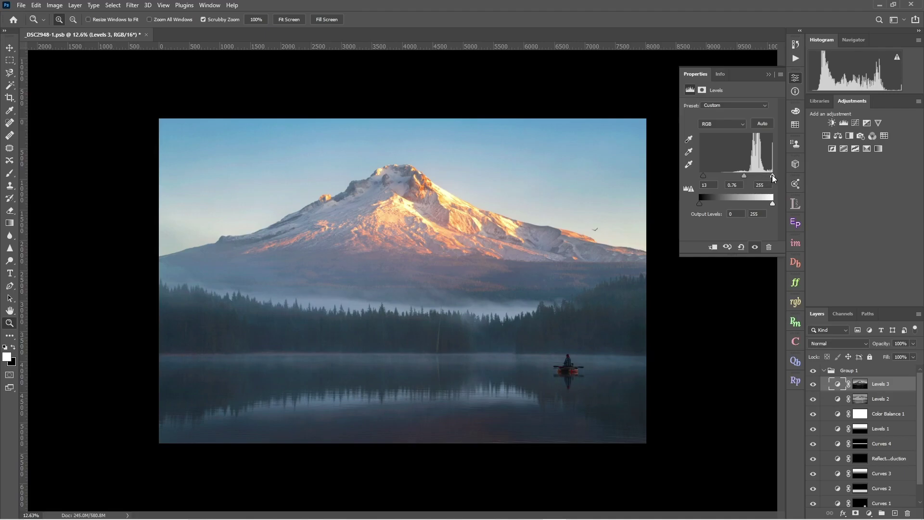
# Compare the photo with Levels 3 off and on, and lower that layer's opacity to 78%
pyautogui.click(813, 385)
pyautogui.click(813, 383)
pyautogui.rightClick(814, 383)
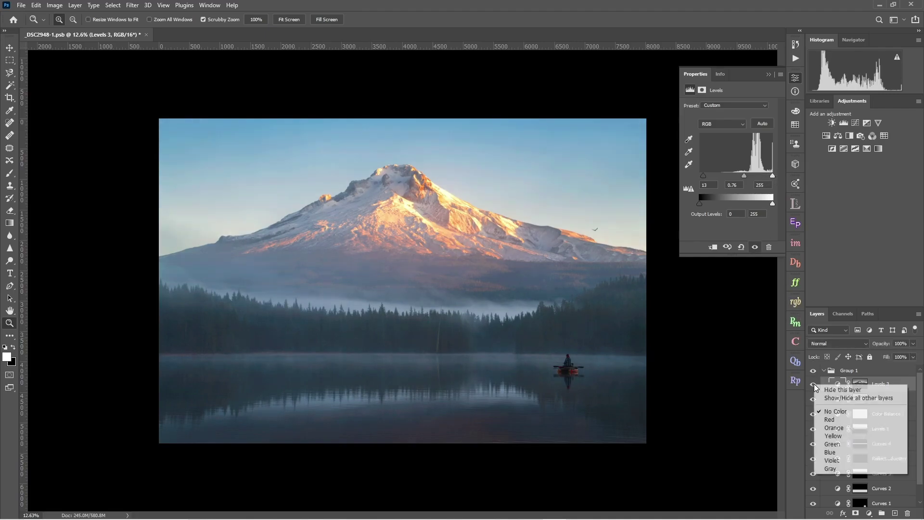
pyautogui.press('Escape')
pyautogui.click(814, 384)
pyautogui.click(813, 384)
pyautogui.click(913, 343)
pyautogui.moveTo(913, 356); pyautogui.dragTo(904, 356)
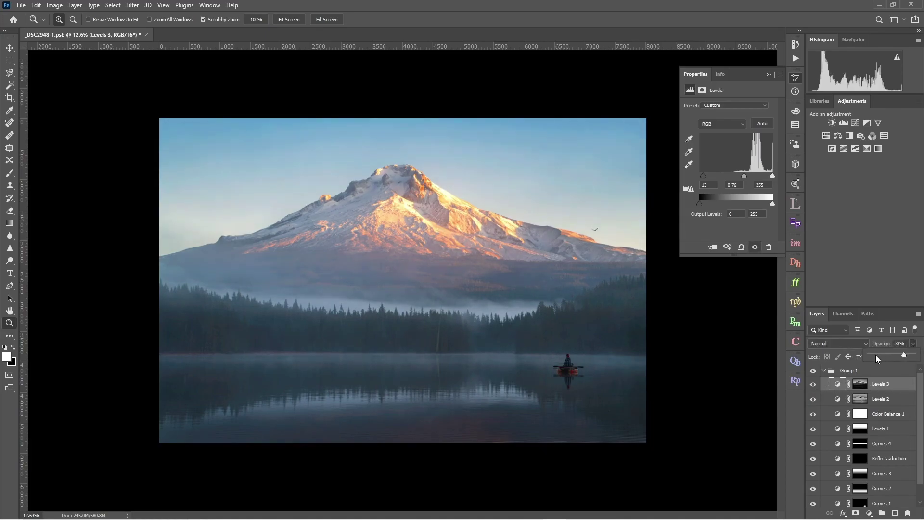
pyautogui.press('Return')
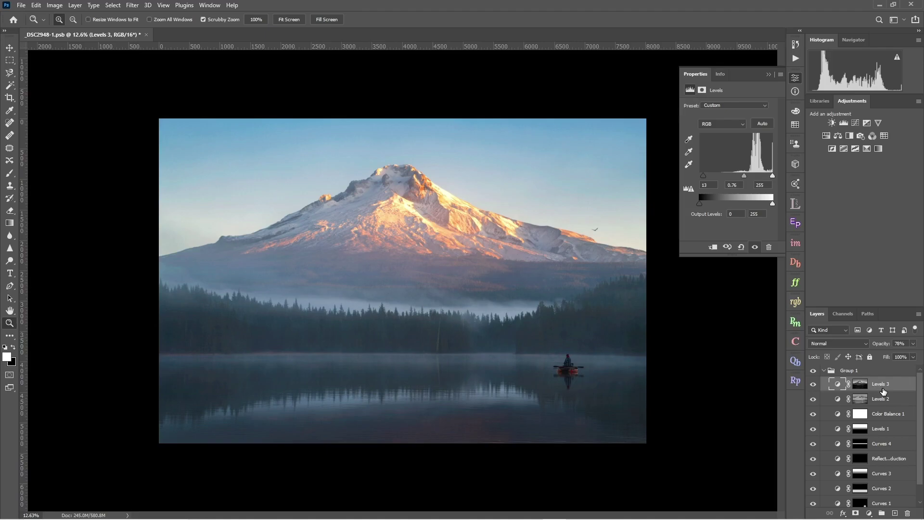
# Run the Sharpen Full action above Levels 3 with a High Pass radius of 1.5 pixels
pyautogui.click(795, 285)
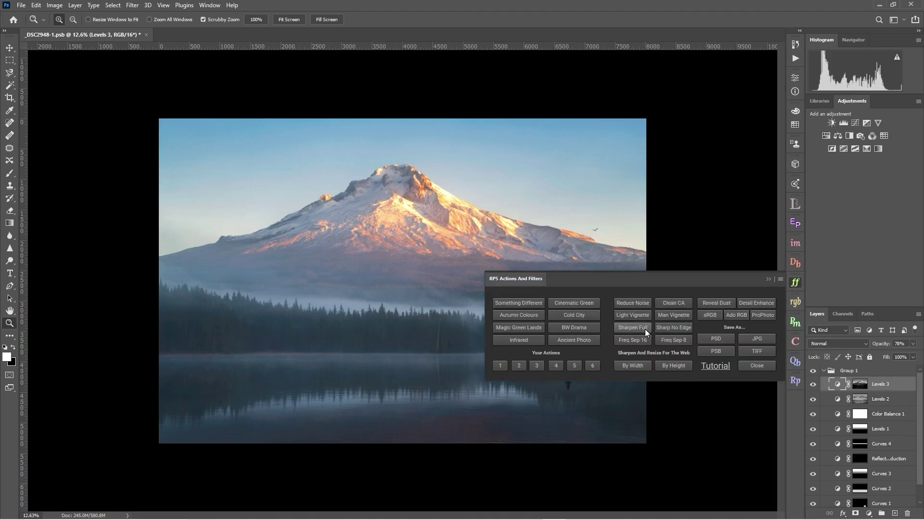
pyautogui.click(76, 5)
pyautogui.moveTo(126, 5)
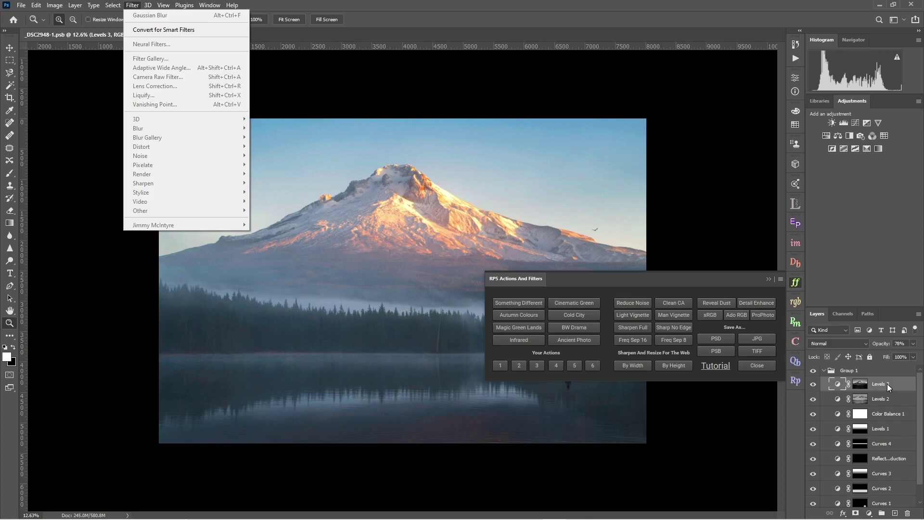
pyautogui.click(731, 279)
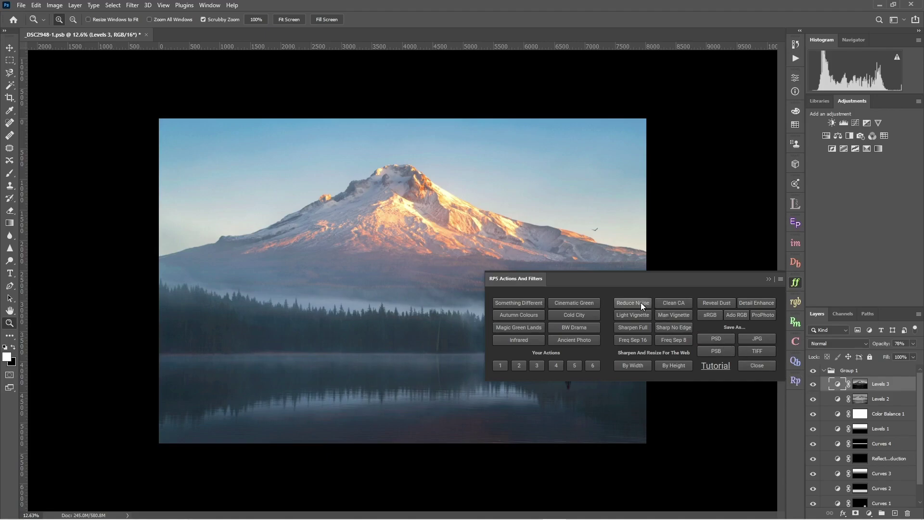
pyautogui.click(639, 328)
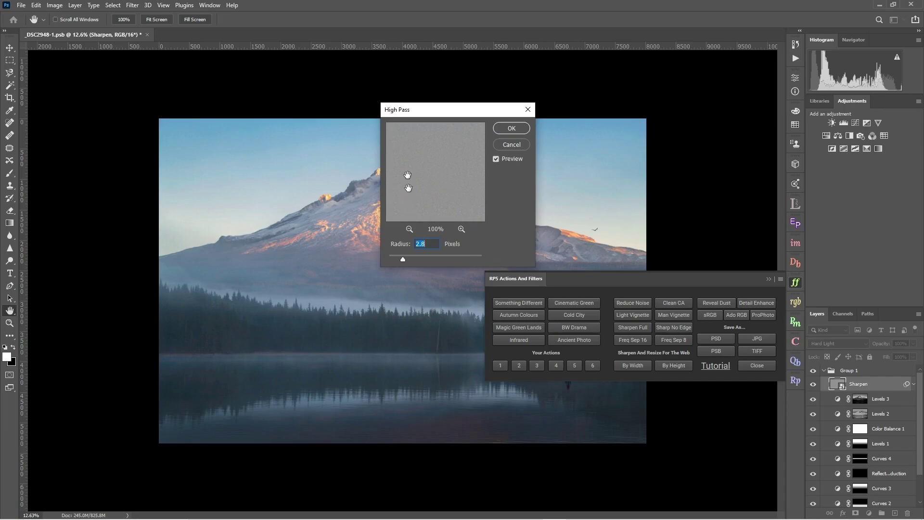
pyautogui.moveTo(440, 114); pyautogui.dragTo(553, 124)
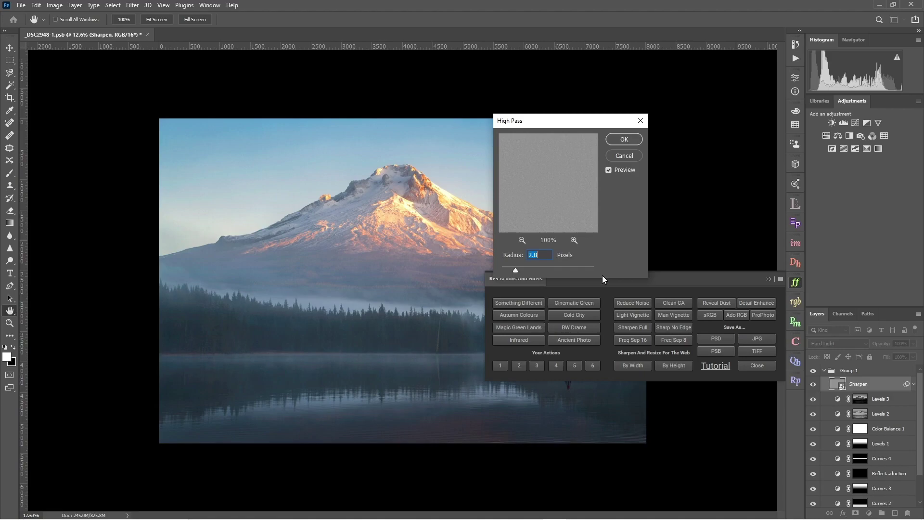
pyautogui.write('1.5')
pyautogui.press('Return')
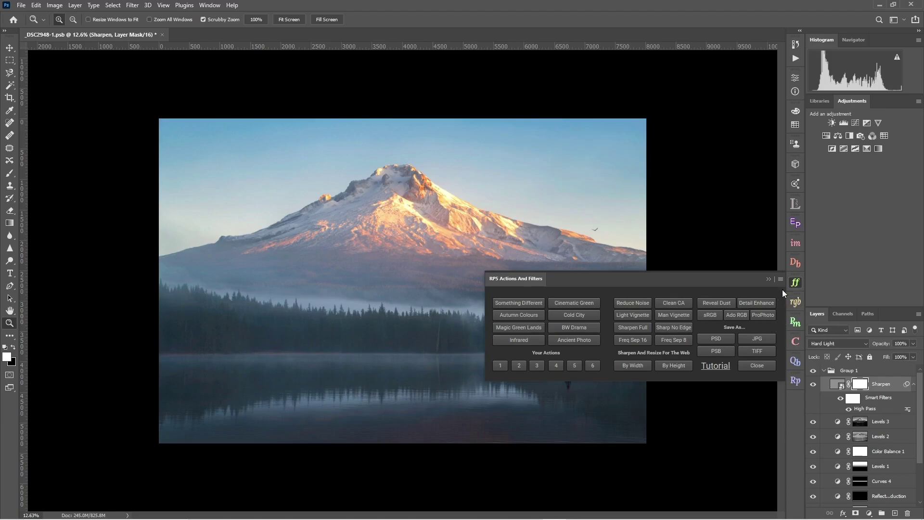
pyautogui.click(768, 279)
# Examine the sharpening on the mountain slopes, the sky and the boat, comparing the Sharpen layer off and on
pyautogui.moveTo(383, 204); pyautogui.dragTo(479, 191)
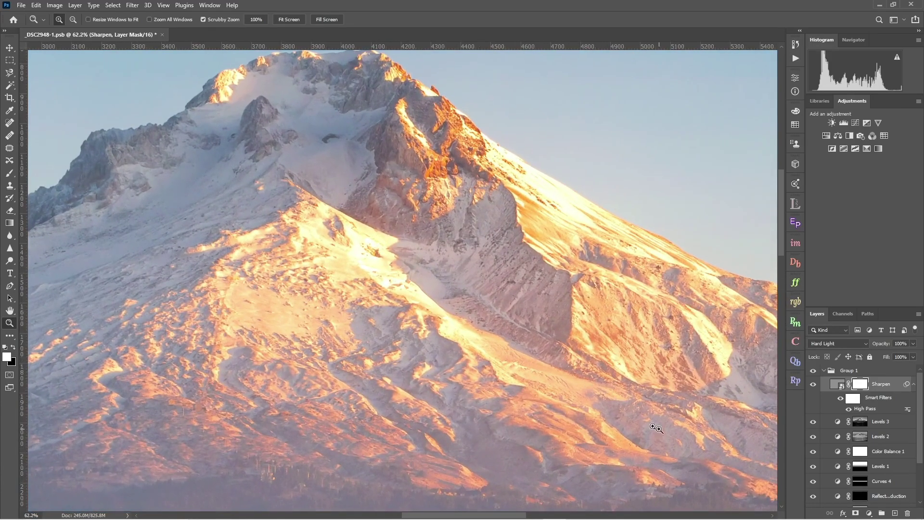
pyautogui.click(814, 385)
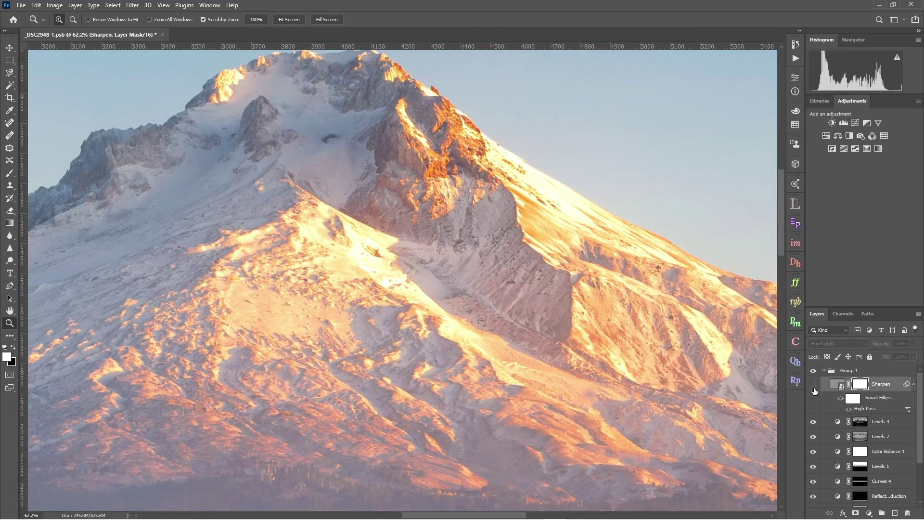
pyautogui.click(813, 385)
pyautogui.moveTo(689, 358); pyautogui.dragTo(401, 350)
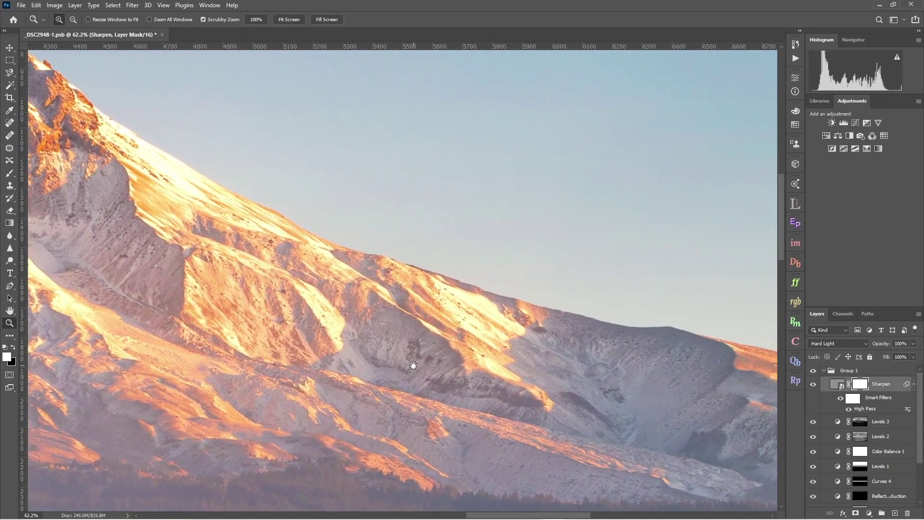
pyautogui.moveTo(588, 345); pyautogui.dragTo(351, 354)
pyautogui.moveTo(655, 406); pyautogui.dragTo(501, 284)
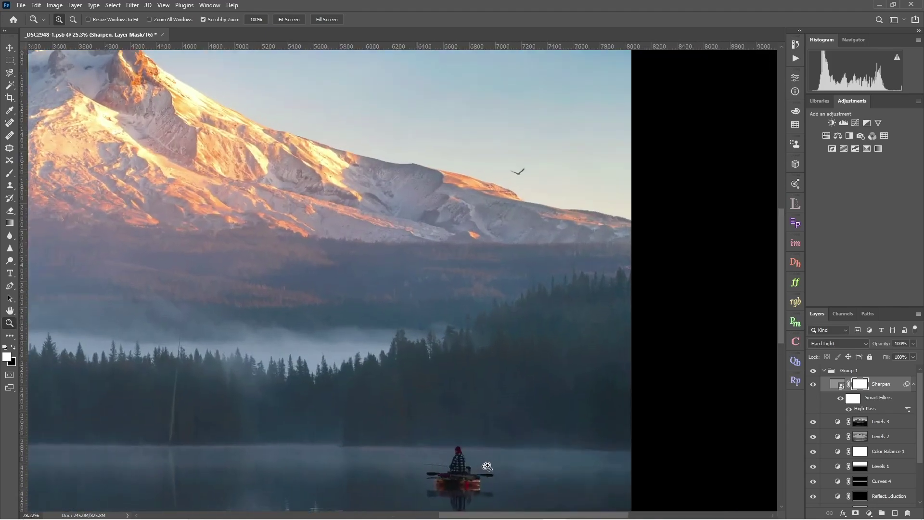
pyautogui.moveTo(486, 466); pyautogui.dragTo(520, 449)
pyautogui.scroll(-2, 505, 404)
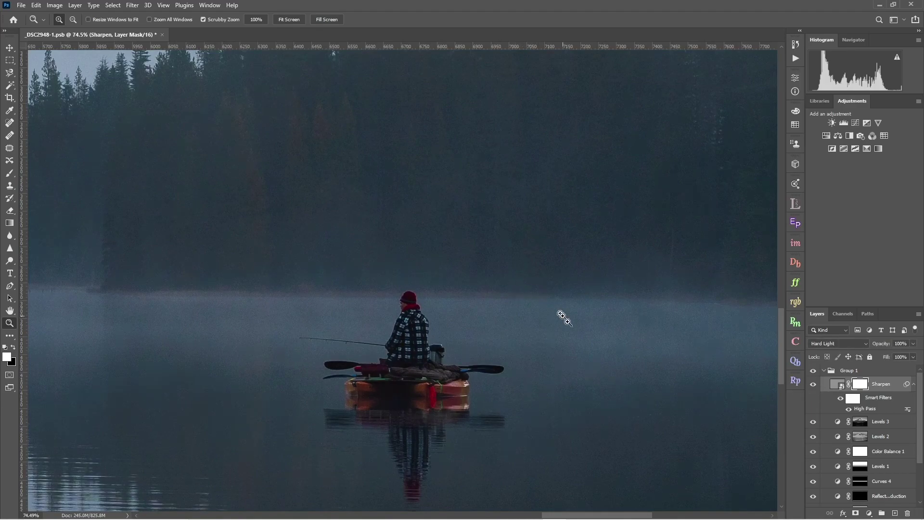
pyautogui.moveTo(584, 320); pyautogui.dragTo(510, 330)
pyautogui.moveTo(435, 207); pyautogui.dragTo(481, 199)
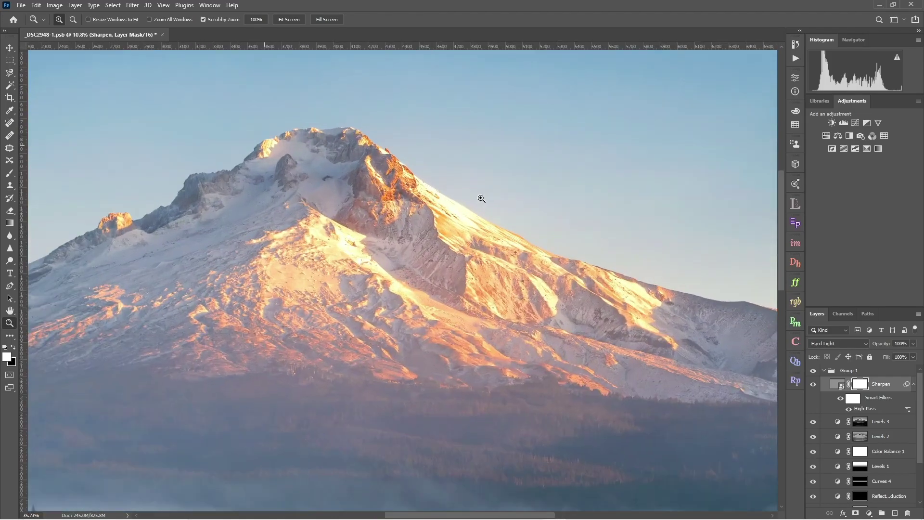
# Compare the mountain with the Sharpen layer off and on, and lower its opacity to 78%
pyautogui.click(813, 385)
pyautogui.click(813, 385)
pyautogui.click(912, 356)
pyautogui.moveTo(909, 356); pyautogui.dragTo(904, 357)
pyautogui.moveTo(507, 332); pyautogui.dragTo(470, 336)
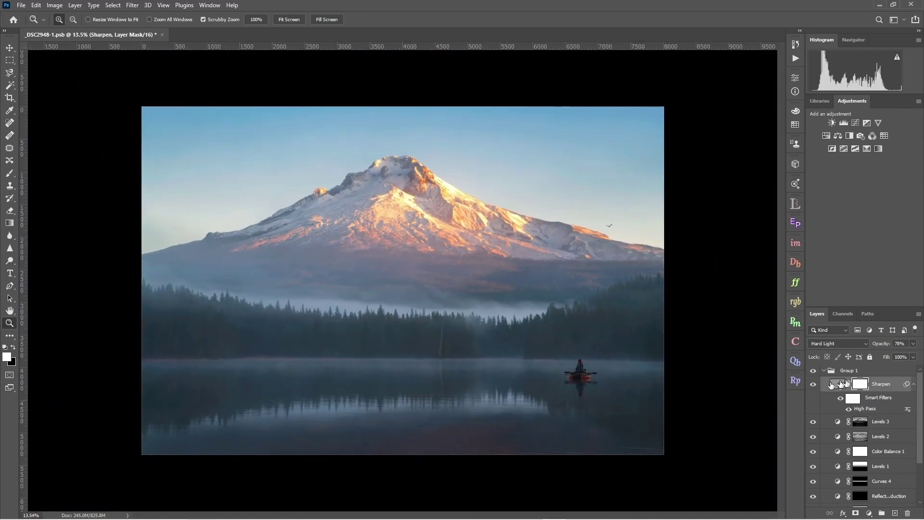
# Run the Orton Effect action above the Sharpen layer with a 23-pixel Gaussian Blur and input Levels of 8 and 227
pyautogui.click(881, 387)
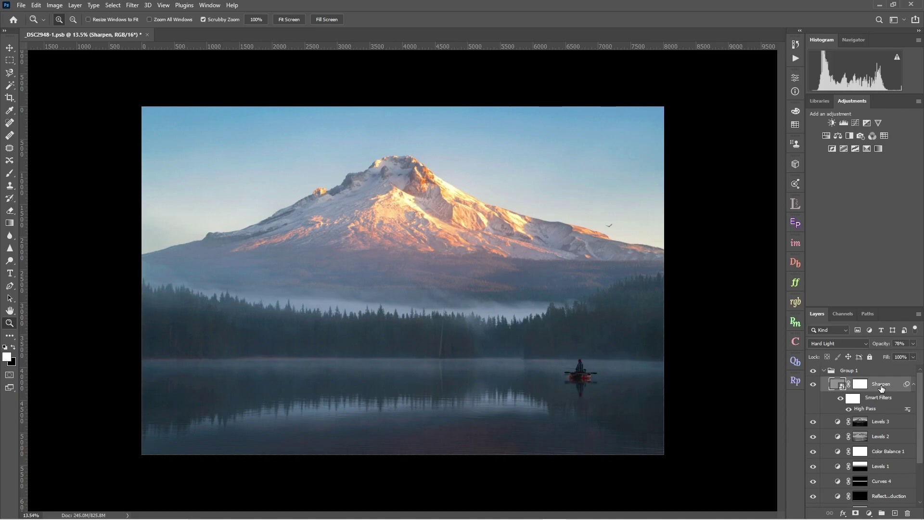
pyautogui.click(798, 263)
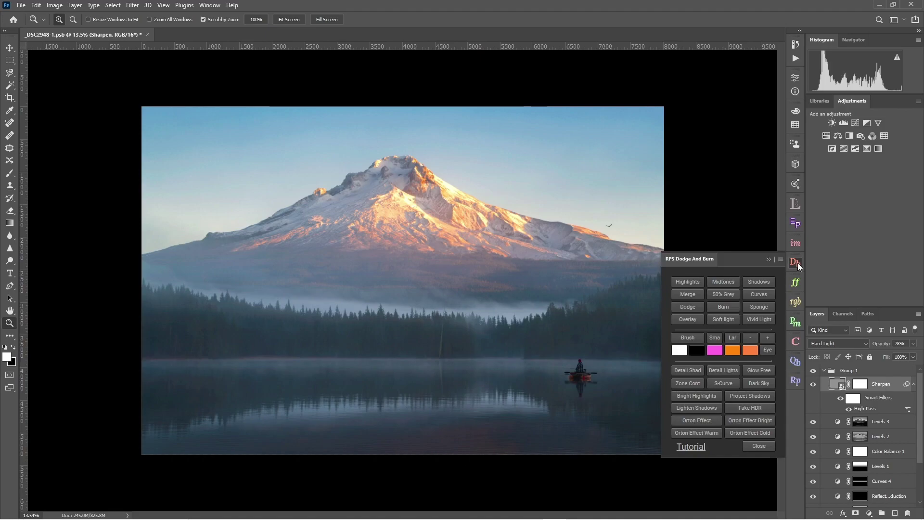
pyautogui.click(697, 421)
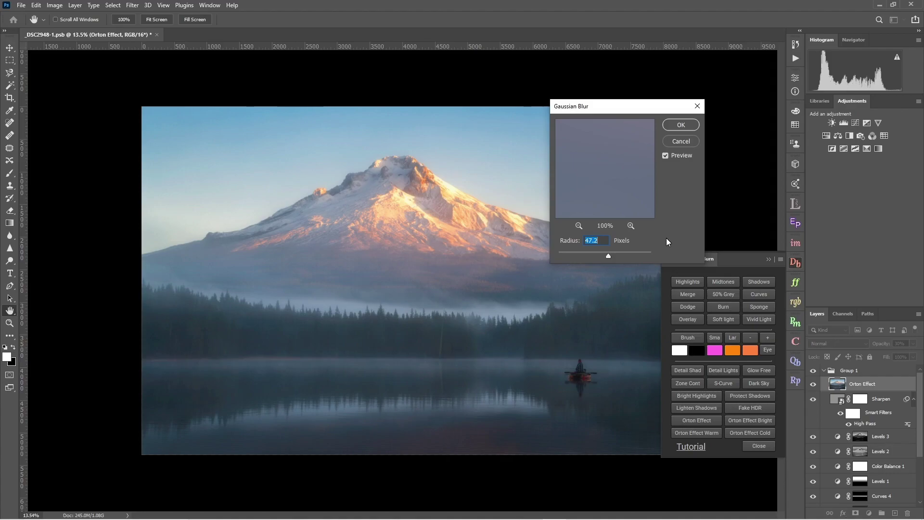
pyautogui.write('23')
pyautogui.press('Return')
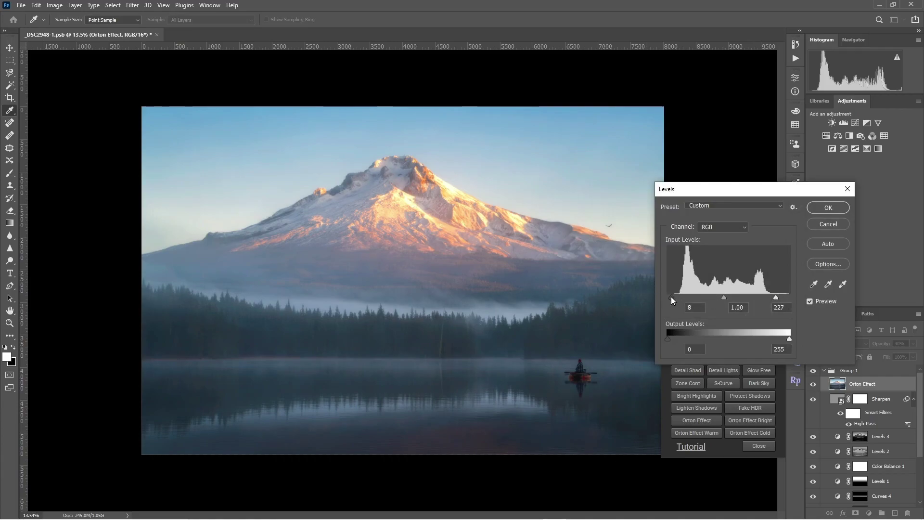
pyautogui.click(827, 209)
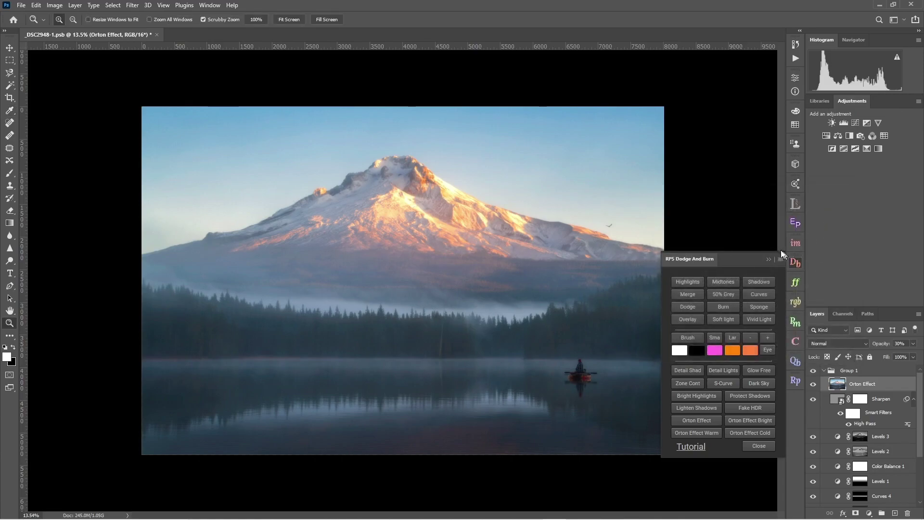
pyautogui.click(769, 258)
# Examine the mountain and the whole photo up close, comparing the Orton Effect layer off and on
pyautogui.moveTo(493, 277)
pyautogui.mouseDown()
pyautogui.moveTo(530, 264)
pyautogui.moveTo(479, 278)
pyautogui.mouseUp()
pyautogui.scroll(3, 433, 279)
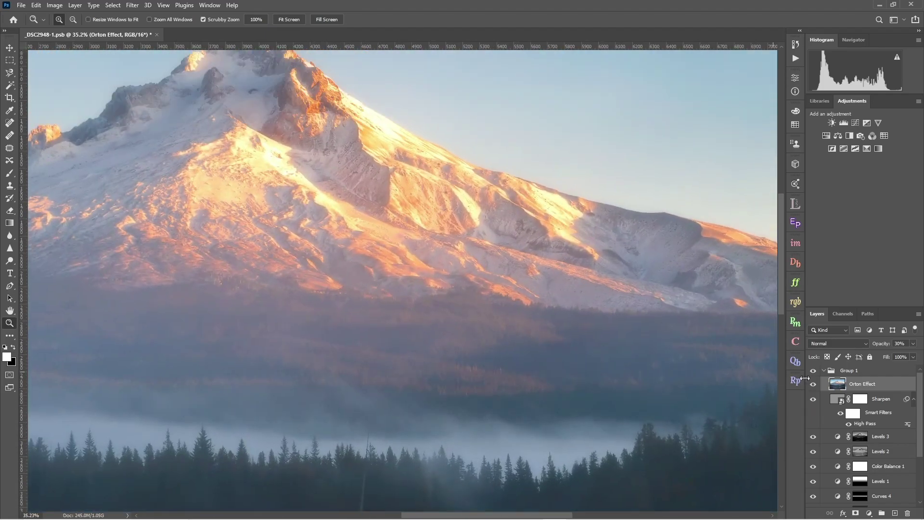
pyautogui.click(813, 385)
pyautogui.click(813, 385)
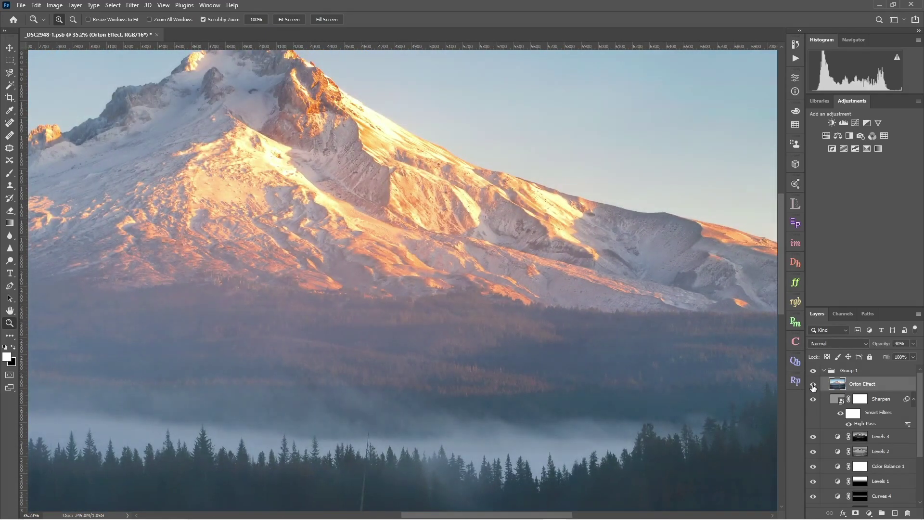
pyautogui.scroll(-5, 613, 346)
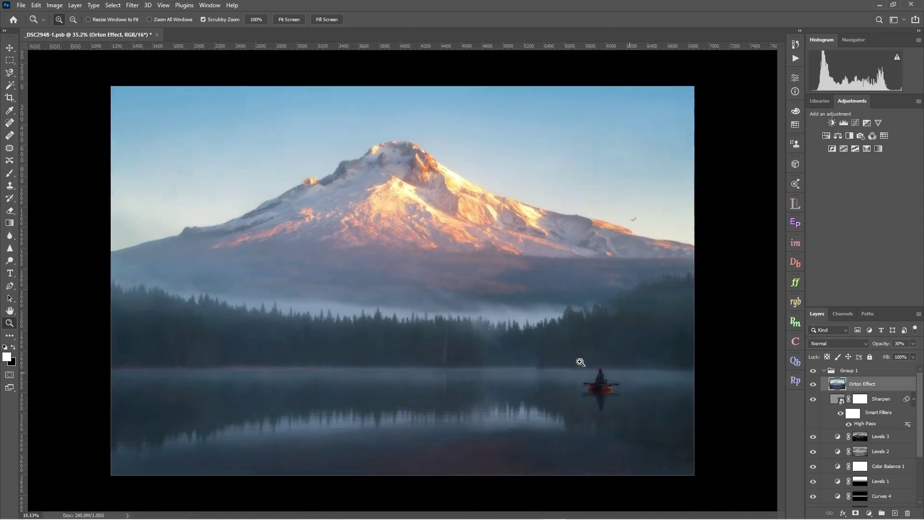
pyautogui.scroll(3, 584, 361)
pyautogui.scroll(1, 516, 328)
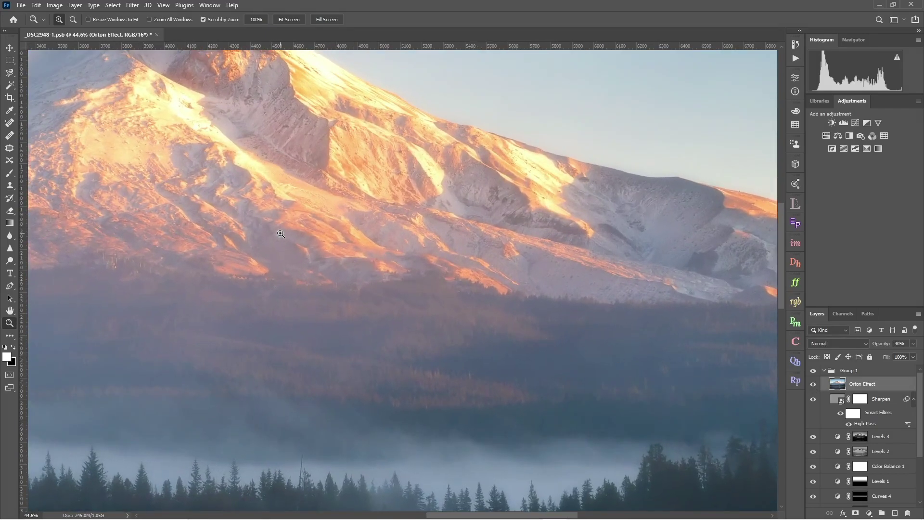
pyautogui.scroll(2, 371, 313)
# Lower the Orton Effect layer's opacity to 18% and compare the photo with the layer off and on
pyautogui.click(913, 343)
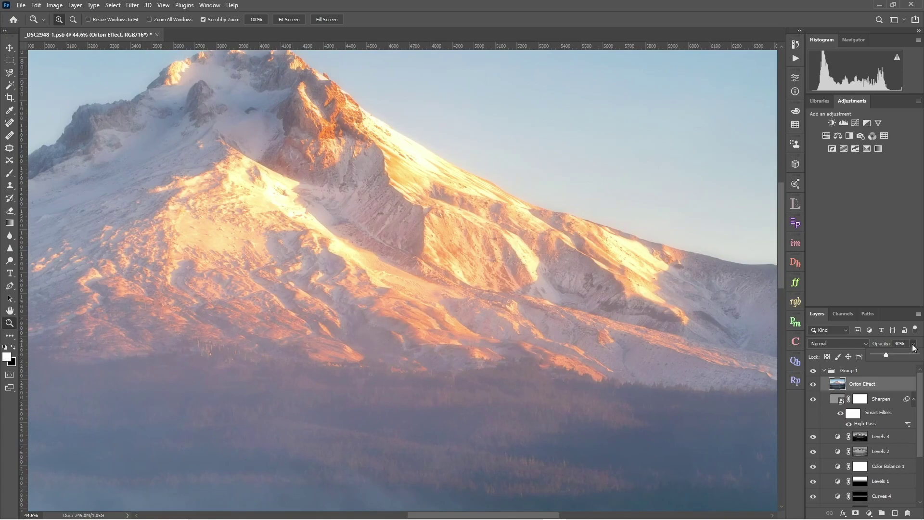
pyautogui.moveTo(882, 354); pyautogui.dragTo(881, 354)
pyautogui.moveTo(651, 331); pyautogui.dragTo(497, 223)
pyautogui.click(813, 384)
pyautogui.moveTo(619, 382); pyautogui.dragTo(547, 391)
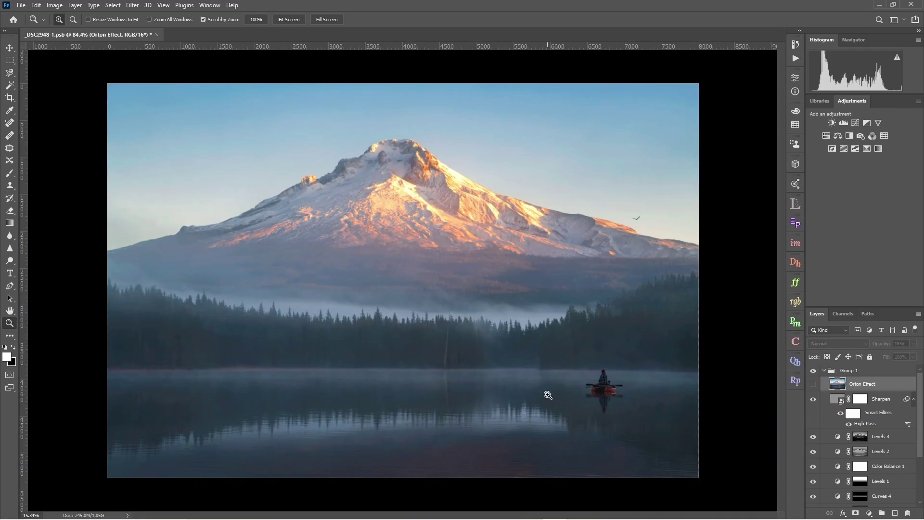
pyautogui.click(813, 384)
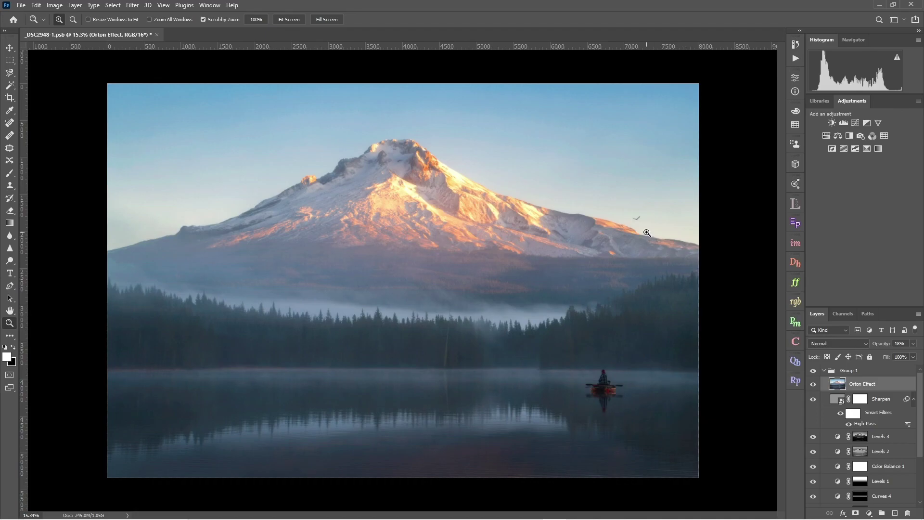
# Inspect the bird above the mountain slope and stamp all visible layers into a new layer above Orton Effect
pyautogui.moveTo(646, 230); pyautogui.dragTo(705, 223)
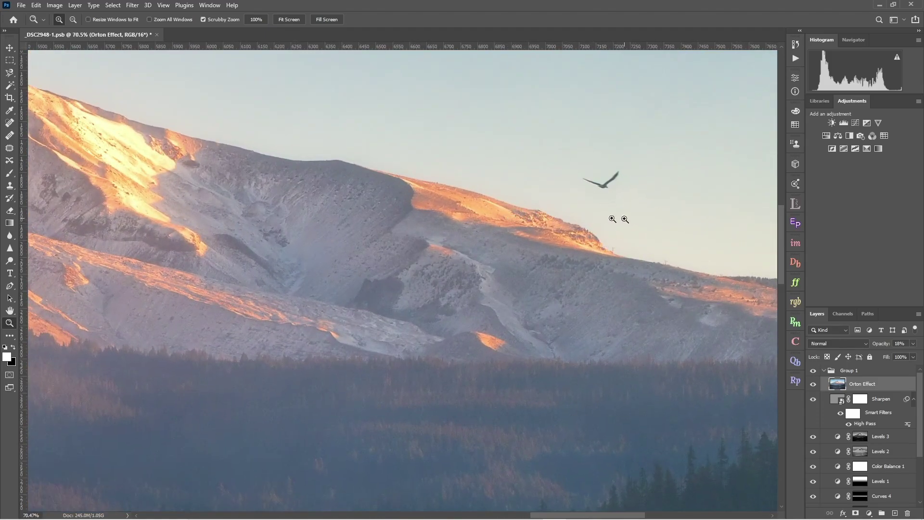
pyautogui.moveTo(467, 188); pyautogui.dragTo(517, 302)
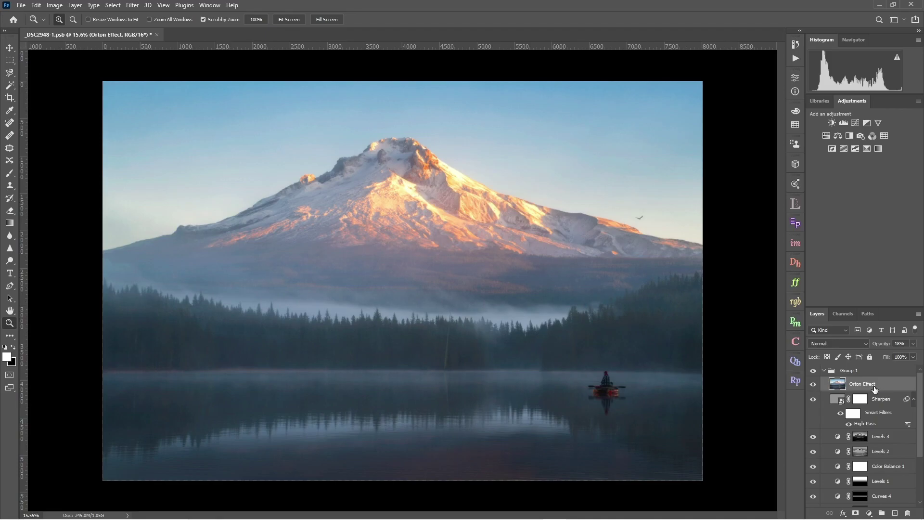
pyautogui.press('alt')
pyautogui.press('alt')
pyautogui.hotkey('ctrl', 'shift', 'alt', 'e')
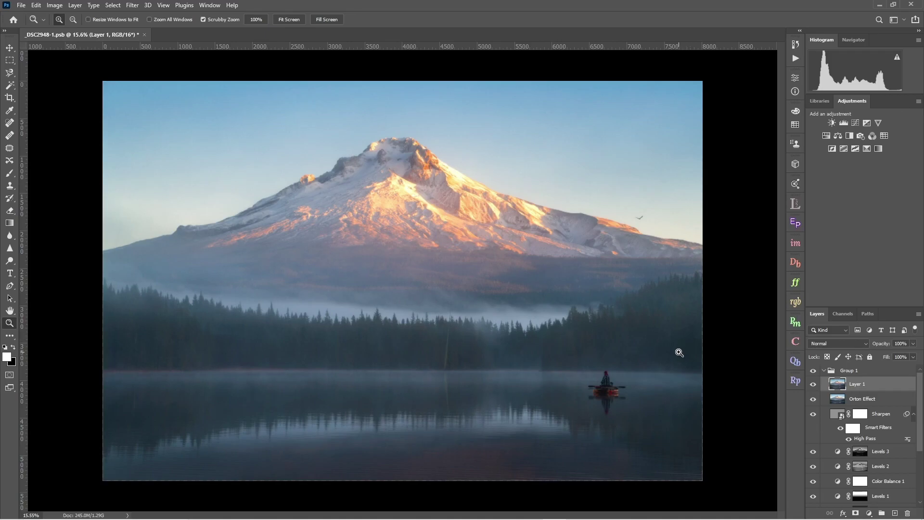
# Duplicate the stamped Layer 1 and name the copy Bird Movement
pyautogui.moveTo(664, 353); pyautogui.dragTo(697, 355)
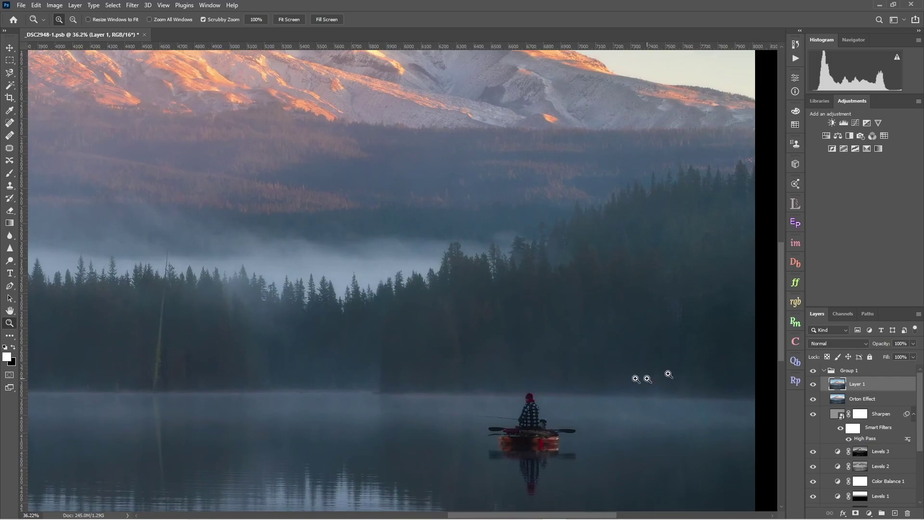
pyautogui.moveTo(622, 419); pyautogui.dragTo(589, 427)
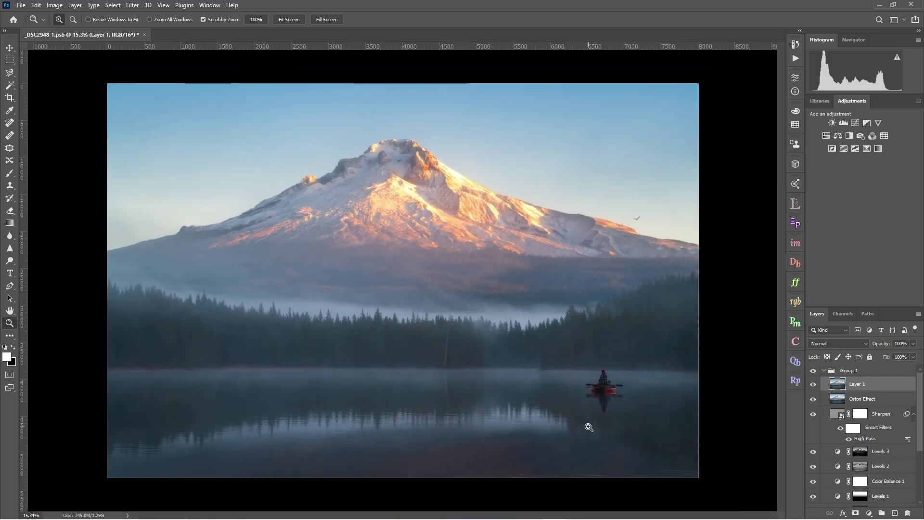
pyautogui.moveTo(636, 401); pyautogui.dragTo(627, 400)
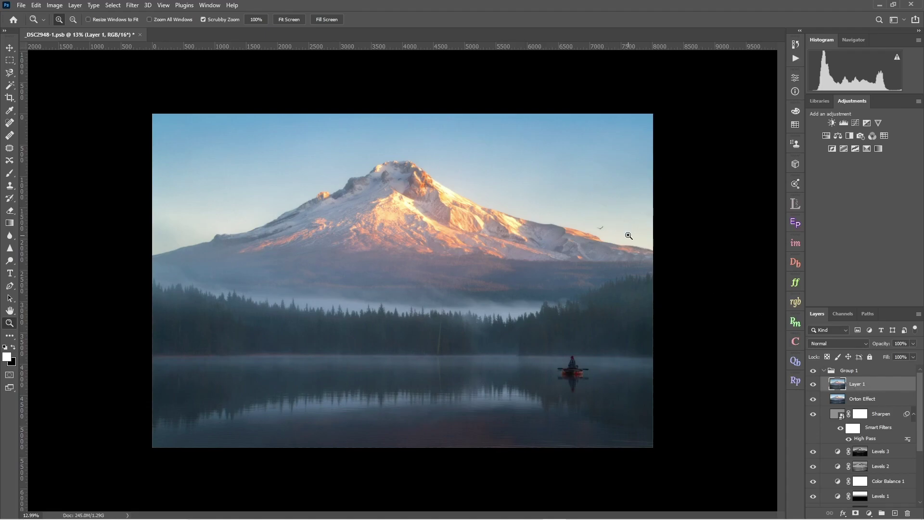
pyautogui.moveTo(623, 229); pyautogui.dragTo(497, 207)
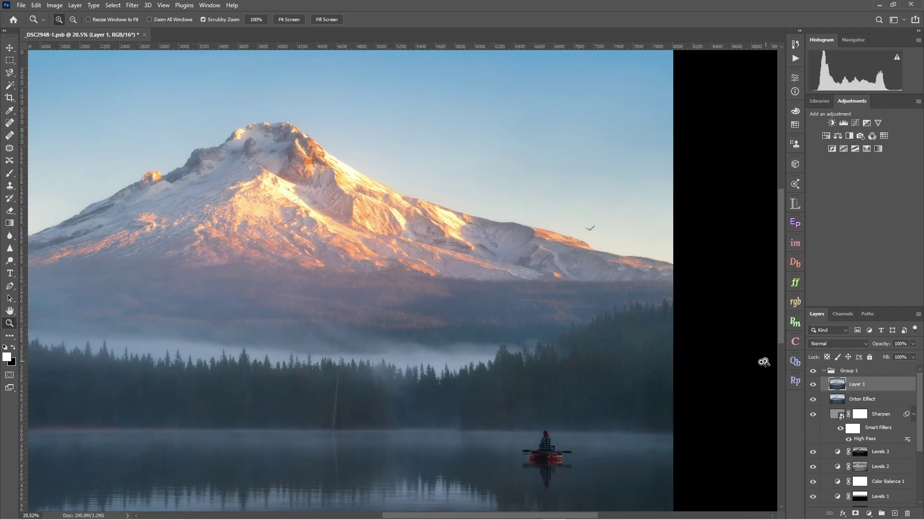
pyautogui.rightClick(873, 385)
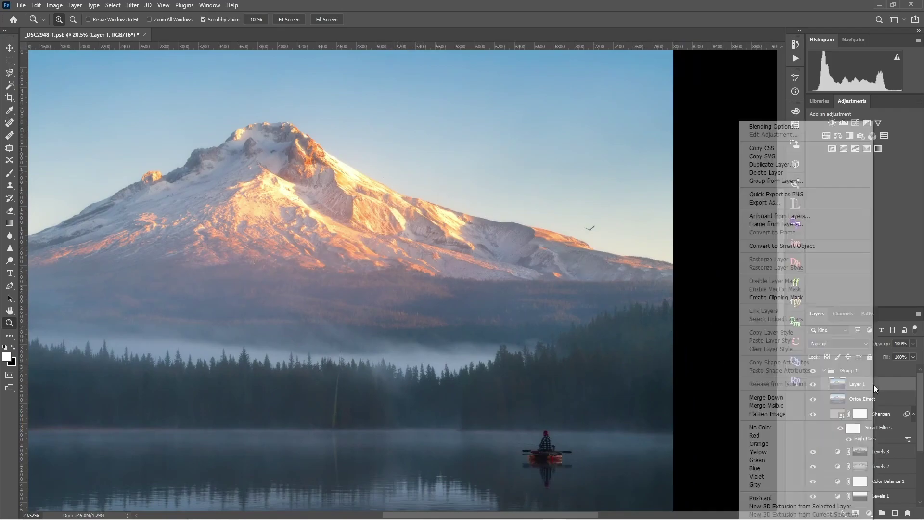
pyautogui.click(903, 381)
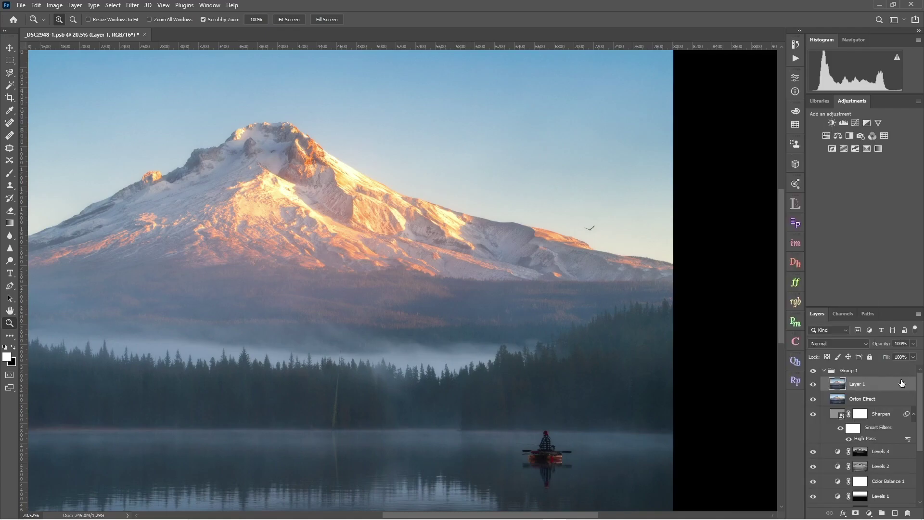
pyautogui.rightClick(884, 385)
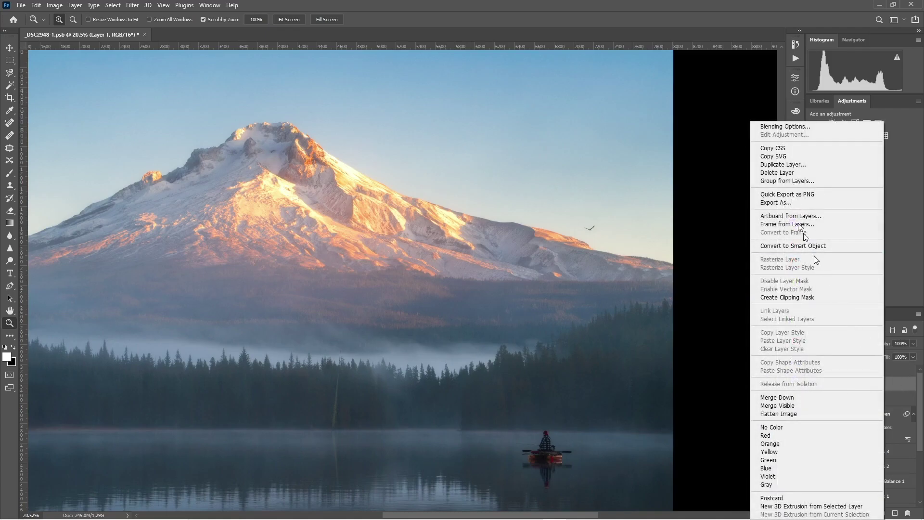
pyautogui.click(767, 165)
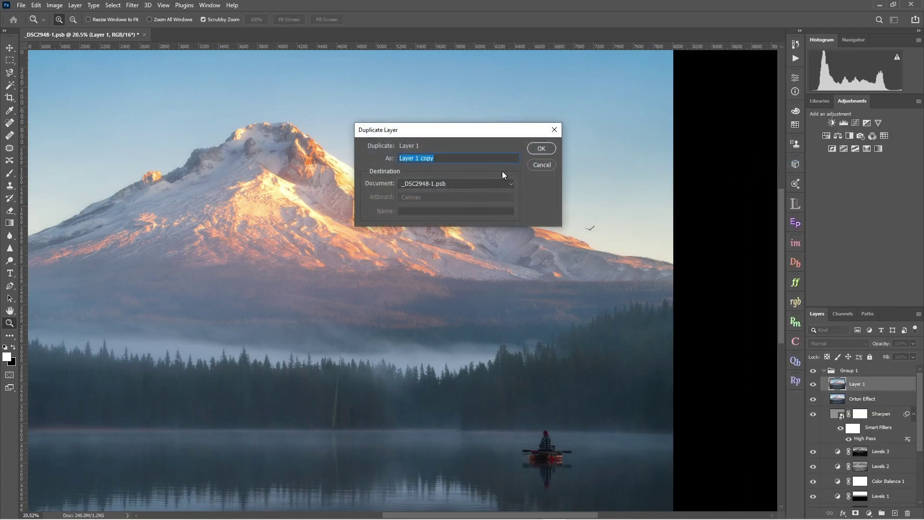
pyautogui.write('Bird Movement')
pyautogui.press('Return')
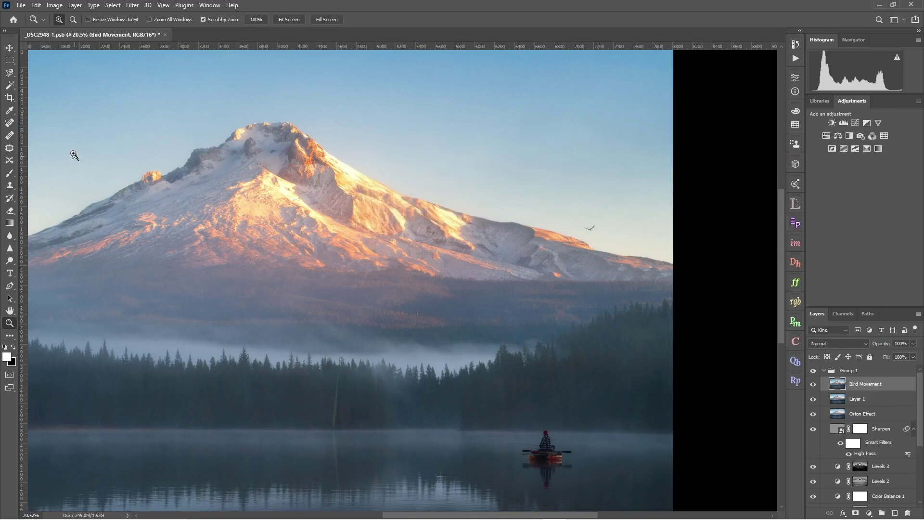
# Set the Bird Movement layer's blend mode to Difference and move the layer up and to the left over the photo
pyautogui.moveTo(379, 272); pyautogui.dragTo(359, 280)
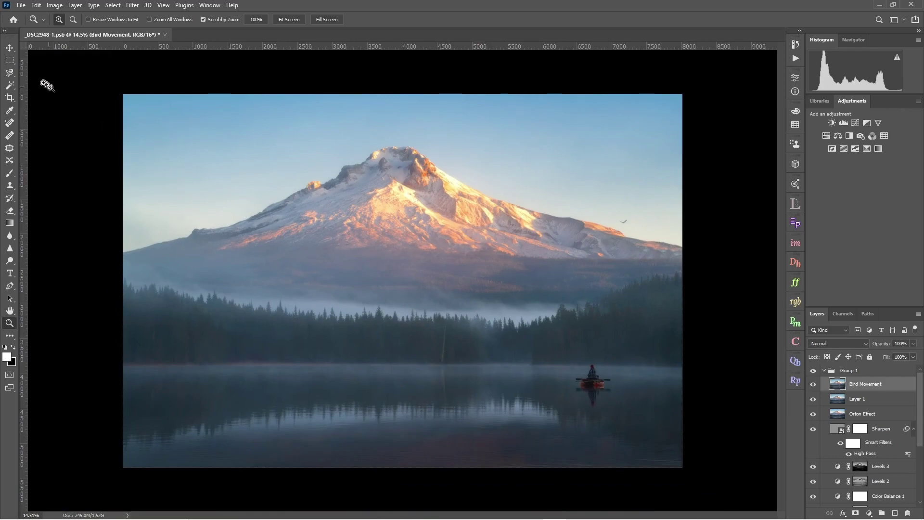
pyautogui.click(9, 48)
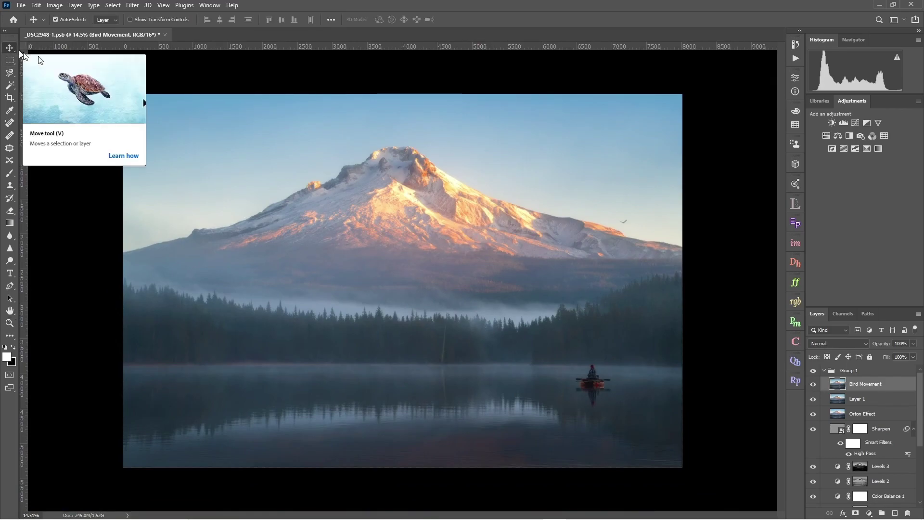
pyautogui.click(856, 345)
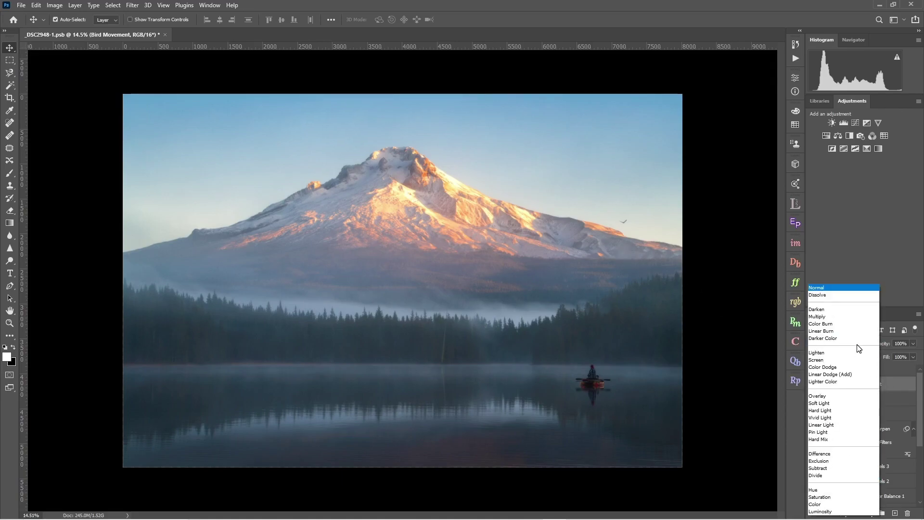
pyautogui.click(905, 380)
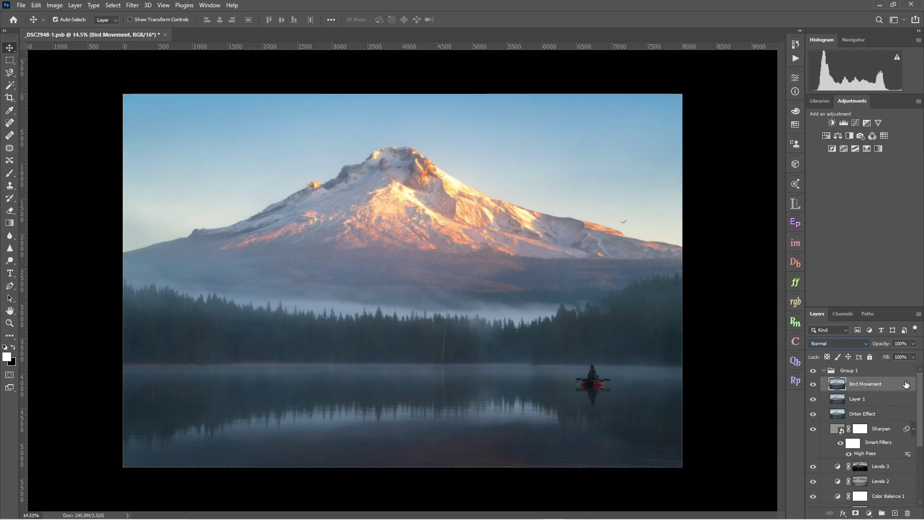
pyautogui.click(865, 344)
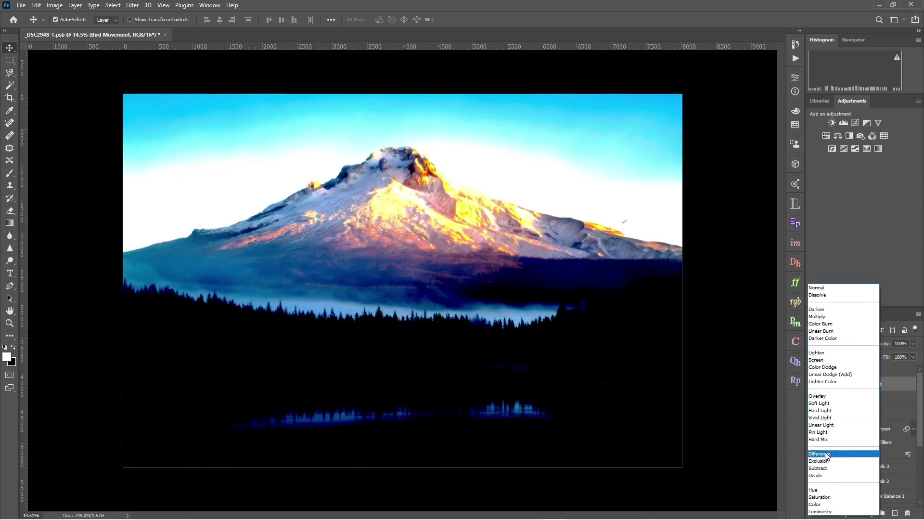
pyautogui.click(826, 455)
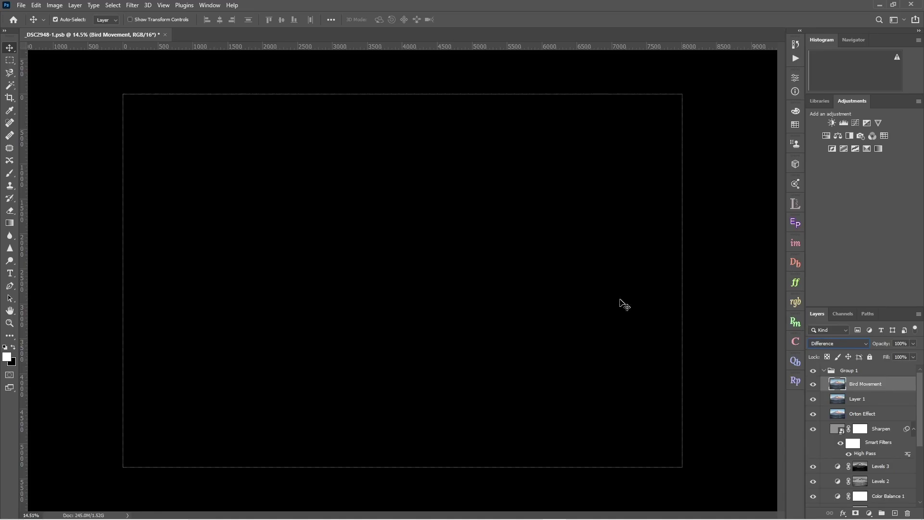
pyautogui.moveTo(623, 306); pyautogui.dragTo(498, 271)
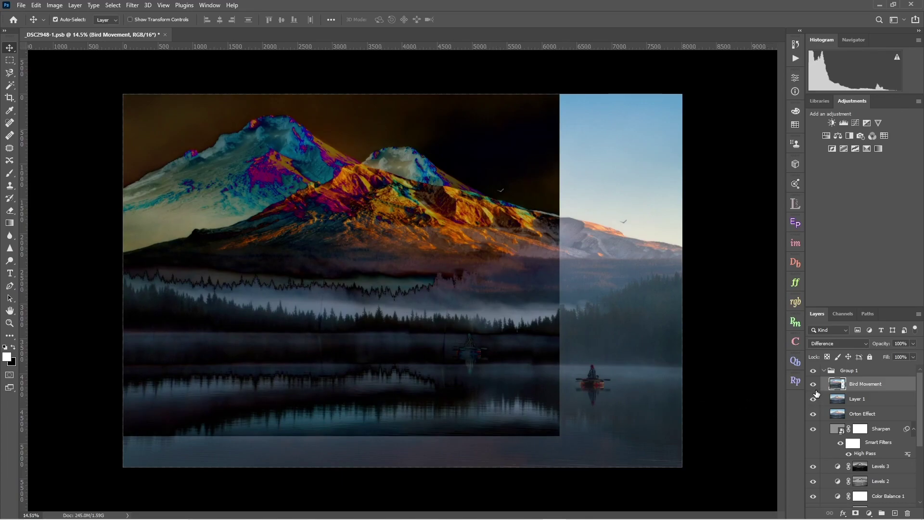
# Try the Normal blend mode on the shifted Bird Movement layer and set it to Darken
pyautogui.click(844, 343)
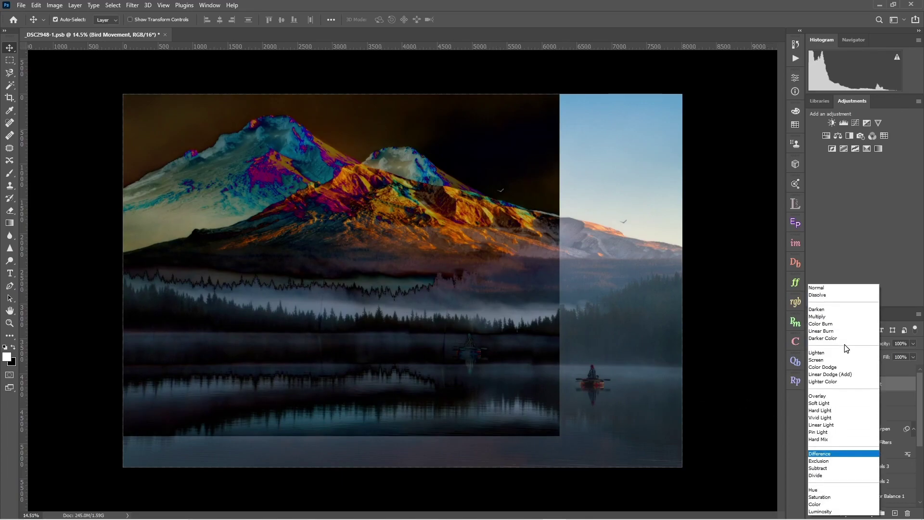
pyautogui.click(835, 288)
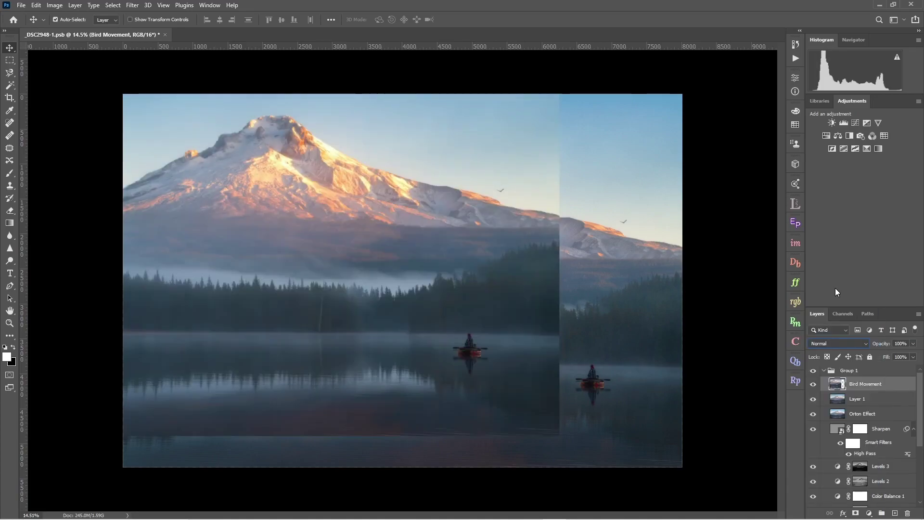
pyautogui.click(859, 346)
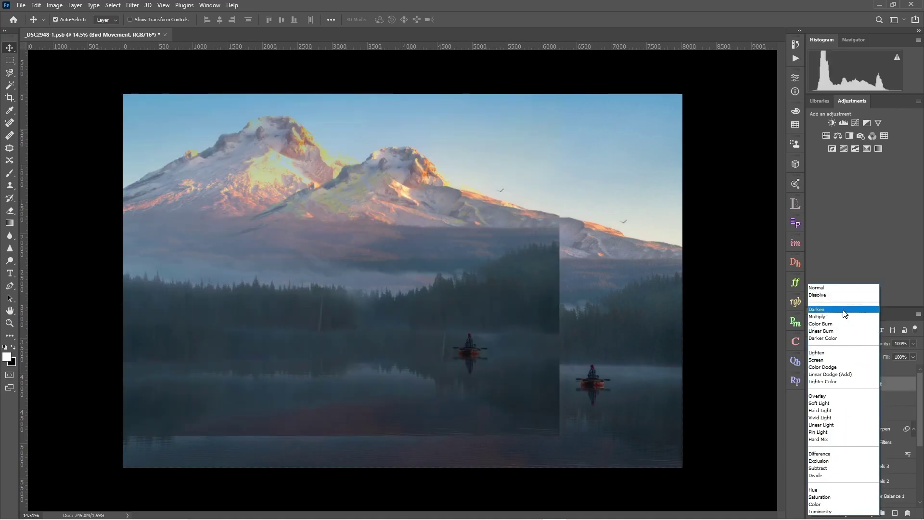
pyautogui.click(842, 311)
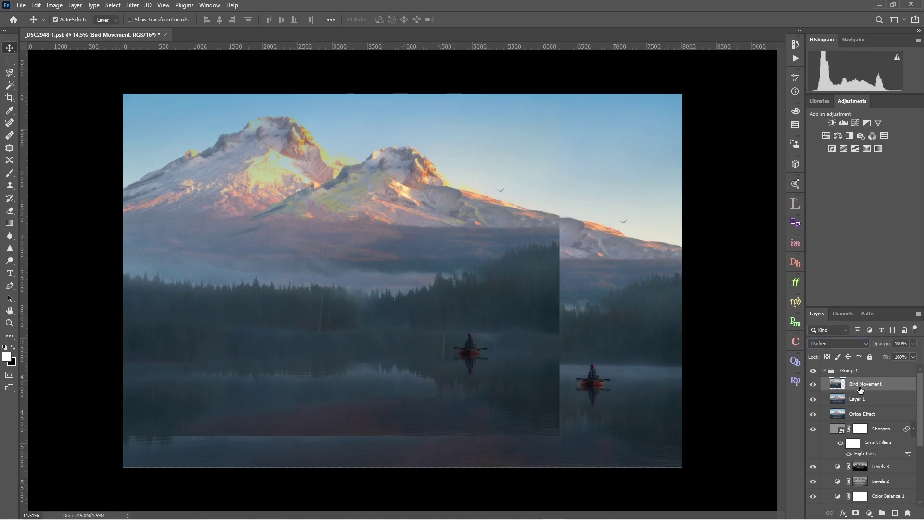
# Add a mask to the Bird Movement layer, invert it to black and reveal only the shifted bird using a 250 px brush
pyautogui.click(812, 384)
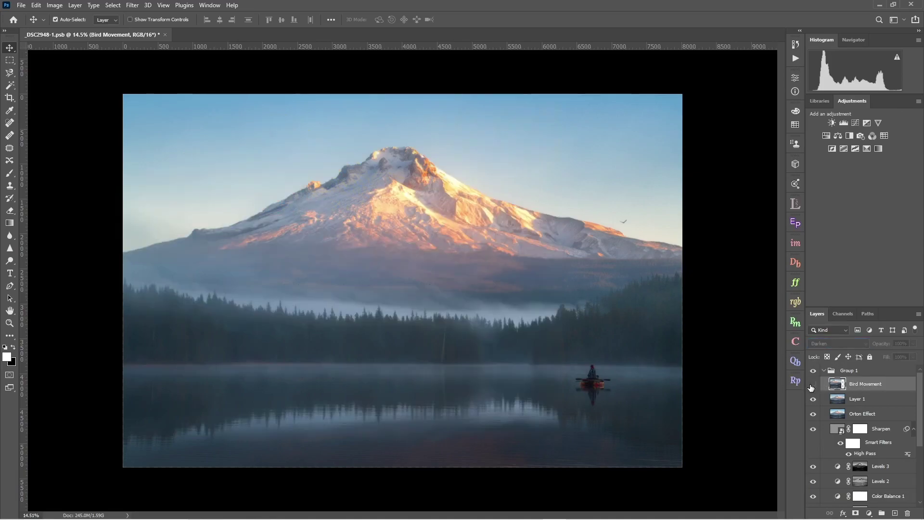
pyautogui.click(812, 385)
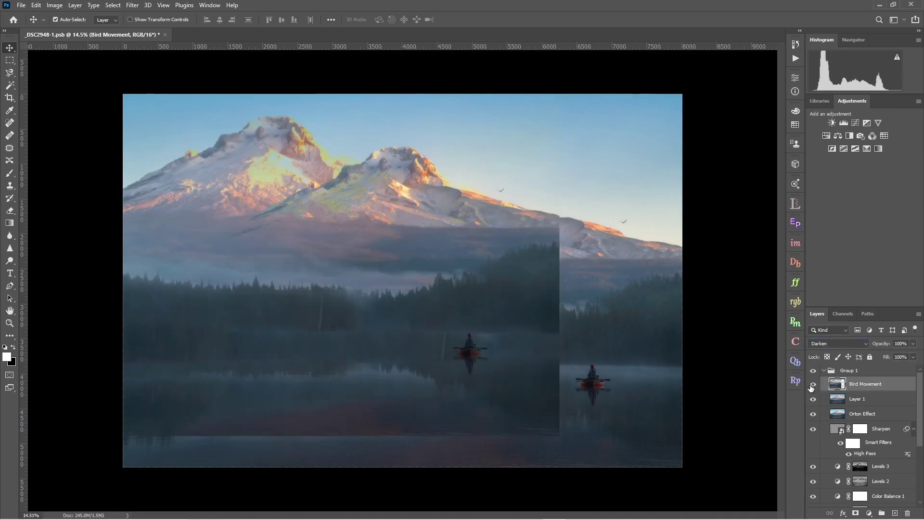
pyautogui.click(856, 514)
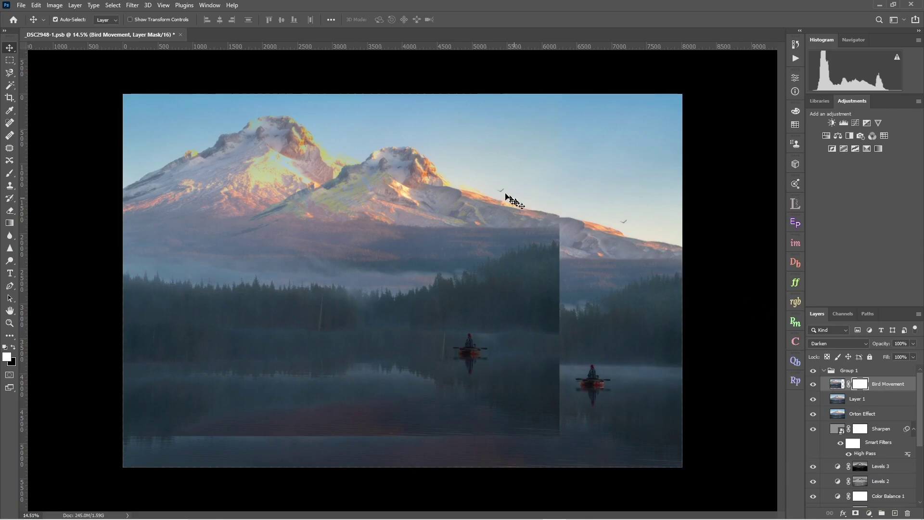
pyautogui.press('b')
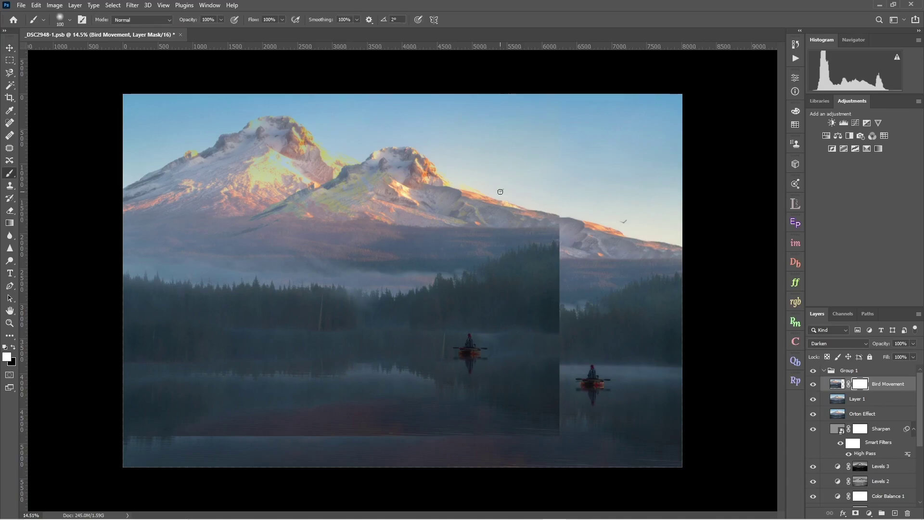
pyautogui.press(']')
pyautogui.press(']')
pyautogui.press(']')
pyautogui.press(']')
pyautogui.hotkey('ctrl', 'i')
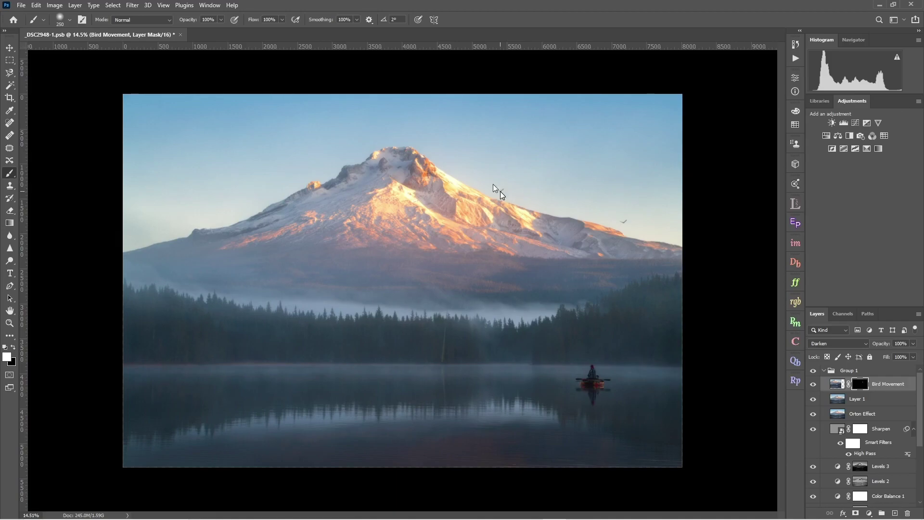
# Compare the sky around the shifted bird with the Bird Movement layer hidden and shown
pyautogui.press('z')
pyautogui.moveTo(500, 192); pyautogui.dragTo(574, 189)
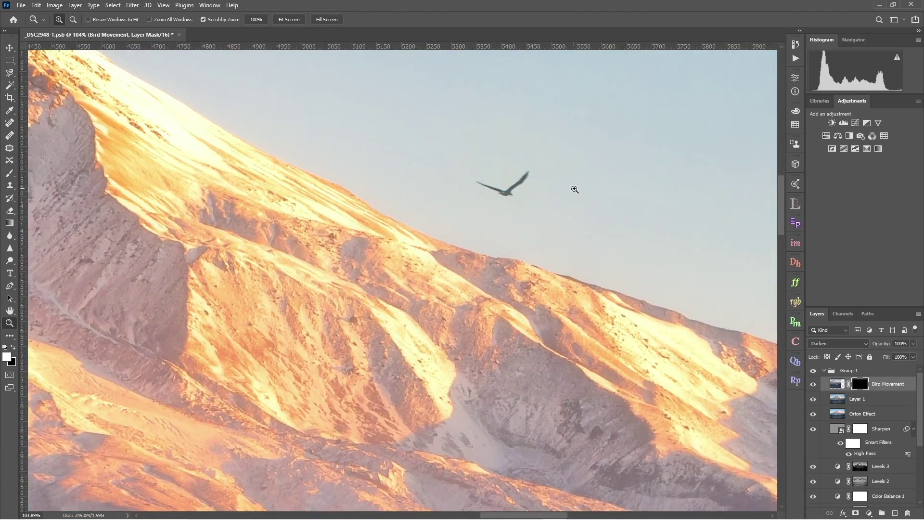
pyautogui.click(813, 385)
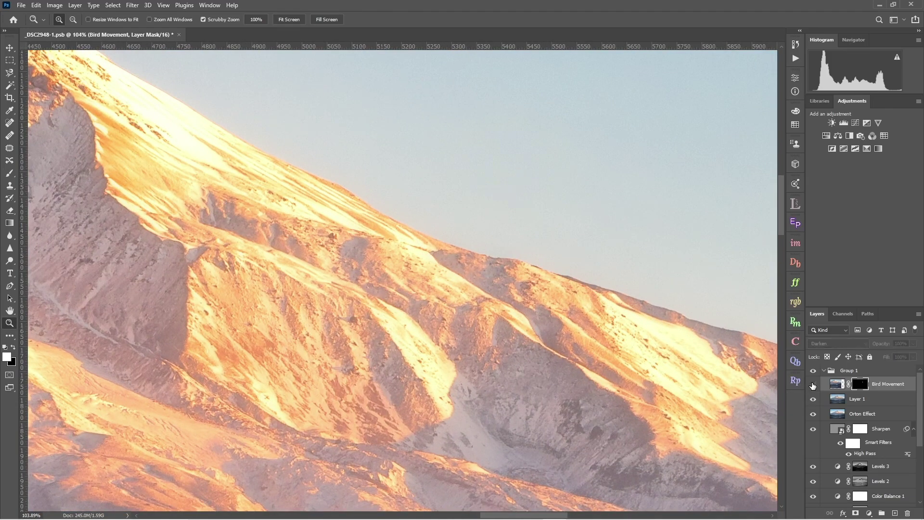
pyautogui.click(813, 384)
pyautogui.click(813, 384)
pyautogui.click(812, 384)
# Touch up the Bird Movement mask with a 175 px brush, using black around the bird and trying white on the snowy slope
pyautogui.press('b')
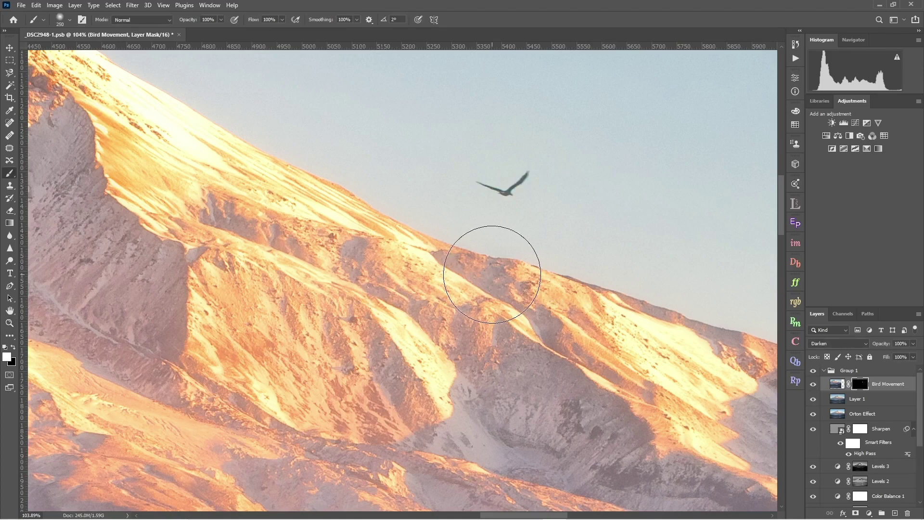
pyautogui.press('[')
pyautogui.press('[')
pyautogui.press('[')
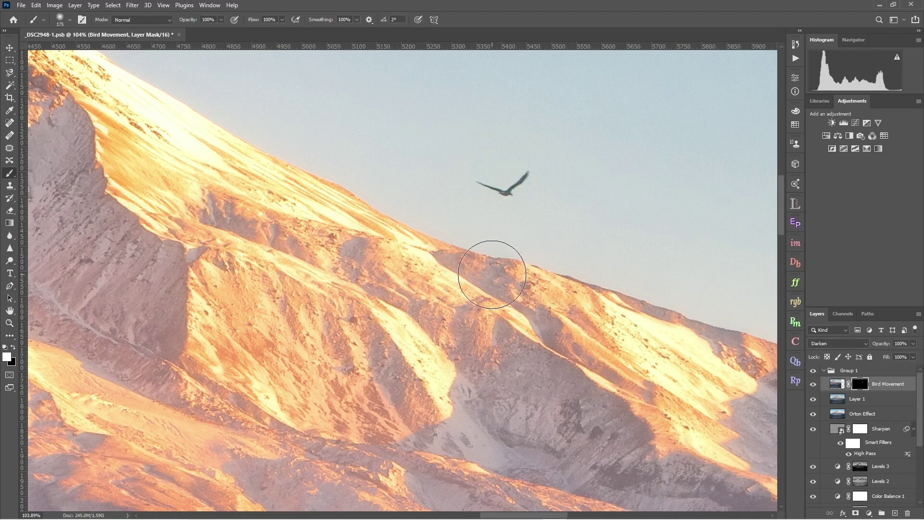
pyautogui.click(13, 348)
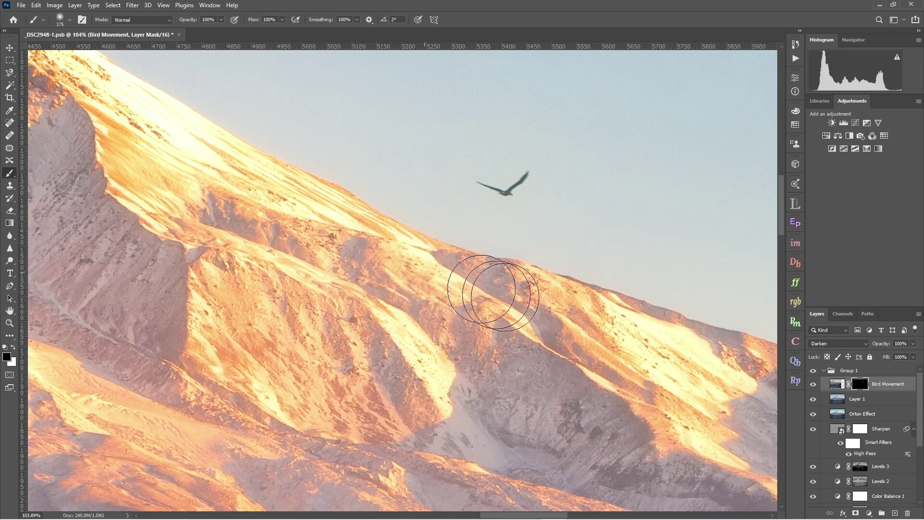
pyautogui.click(813, 384)
pyautogui.click(813, 384)
pyautogui.click(813, 384)
pyautogui.click(813, 384)
pyautogui.click(814, 384)
pyautogui.press('x')
pyautogui.click(661, 325)
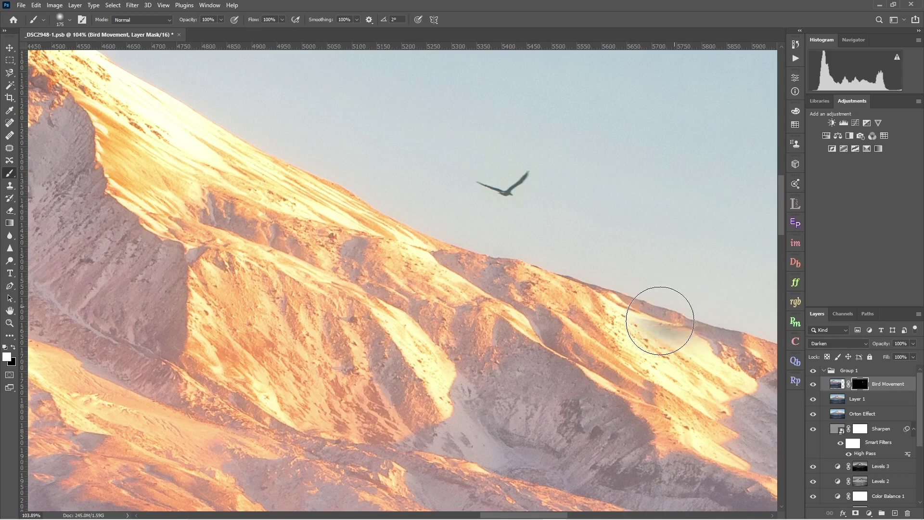
# On Layer 1, remove the original bird above the lower slope with the Clone Stamp, sampling the clear sky beside it
pyautogui.press('z')
pyautogui.moveTo(655, 322); pyautogui.dragTo(584, 362)
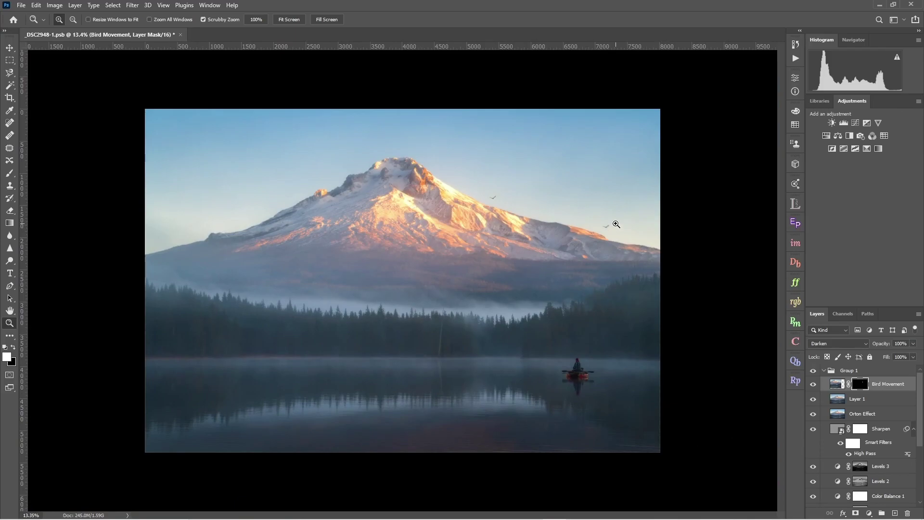
pyautogui.moveTo(616, 224); pyautogui.dragTo(684, 210)
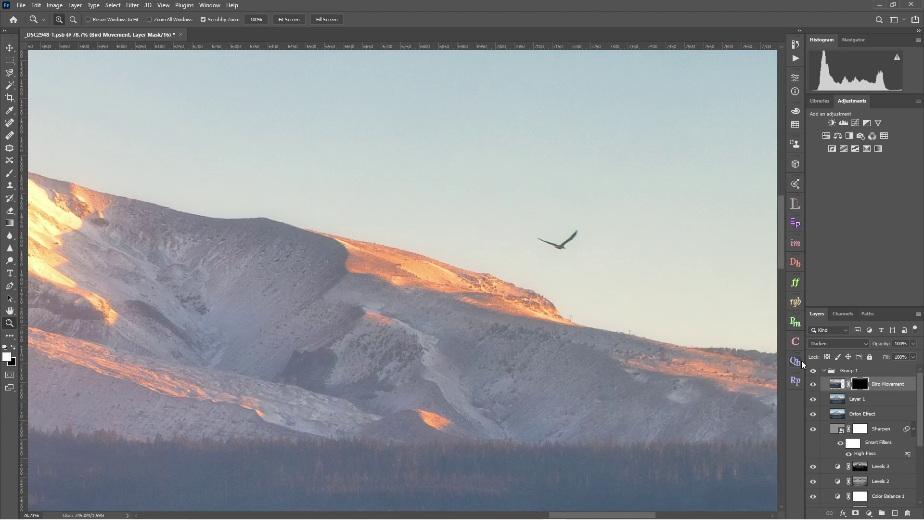
pyautogui.click(865, 401)
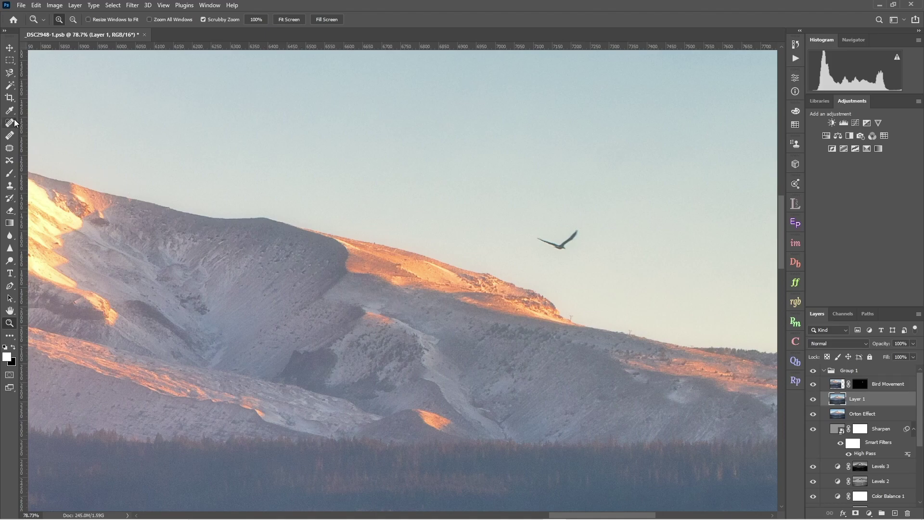
pyautogui.click(10, 186)
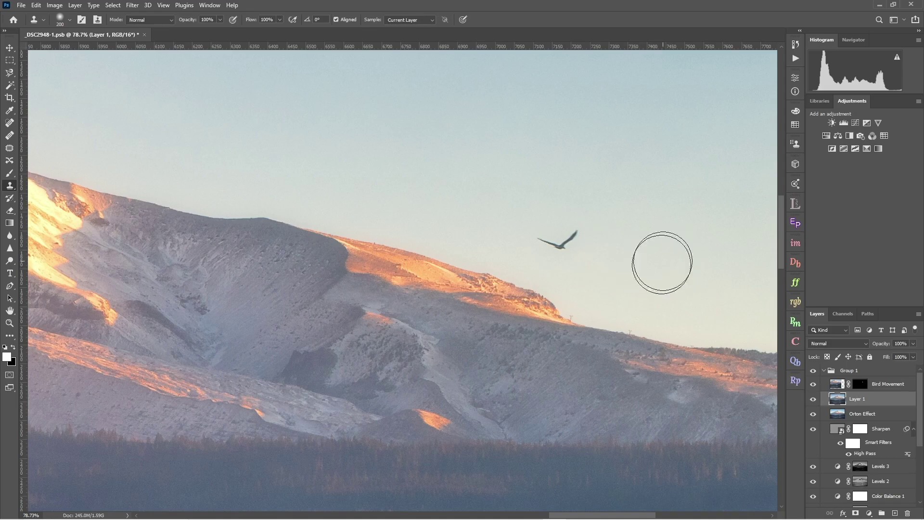
pyautogui.press('z')
pyautogui.hotkey('ctrl', '-')
pyautogui.hotkey('ctrl', '-')
pyautogui.hotkey('ctrl', '-')
pyautogui.hotkey('ctrl', '-')
pyautogui.hotkey('ctrl', '-')
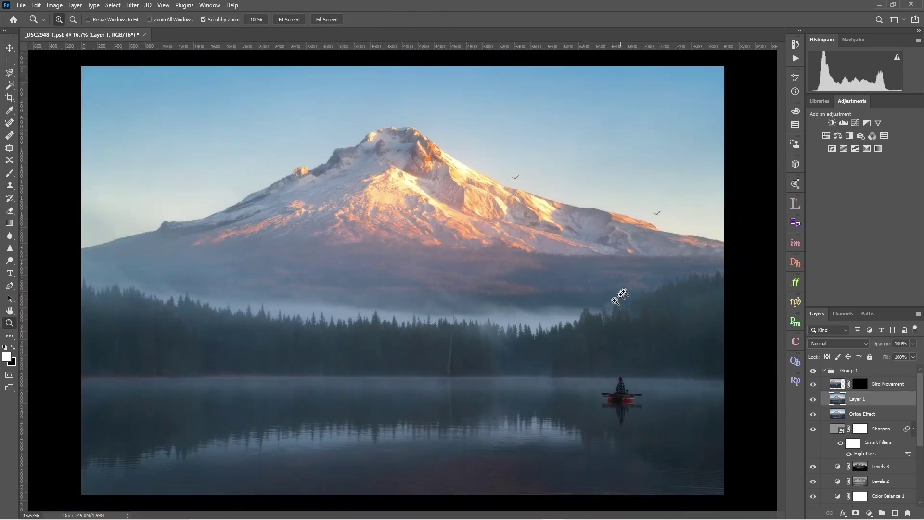
pyautogui.moveTo(679, 215); pyautogui.dragTo(718, 219)
pyautogui.click(10, 186)
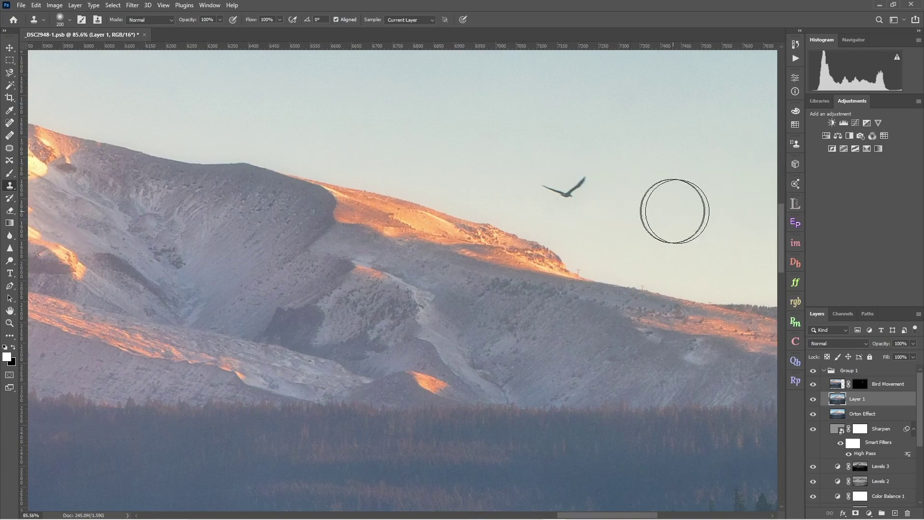
pyautogui.keyDown('alt'); pyautogui.click(655, 208); pyautogui.keyUp('alt')
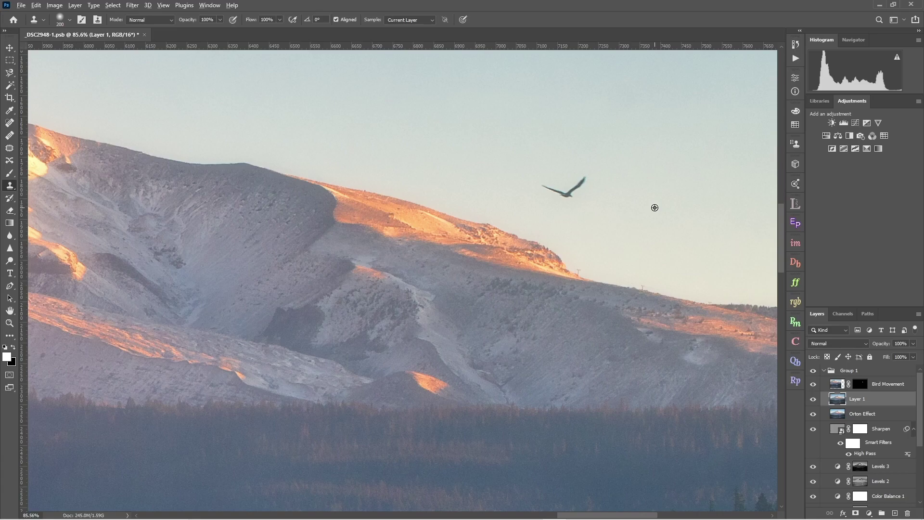
pyautogui.moveTo(597, 192); pyautogui.dragTo(563, 189)
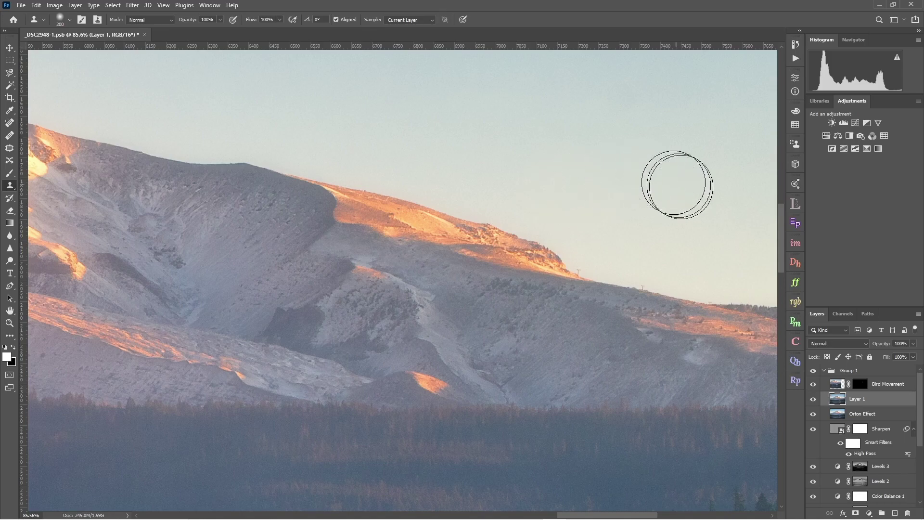
# Examine the whole photo and compare the bird's position with the Bird Movement and Layer 1 layers hidden and shown
pyautogui.press('z')
pyautogui.moveTo(707, 277); pyautogui.dragTo(626, 372)
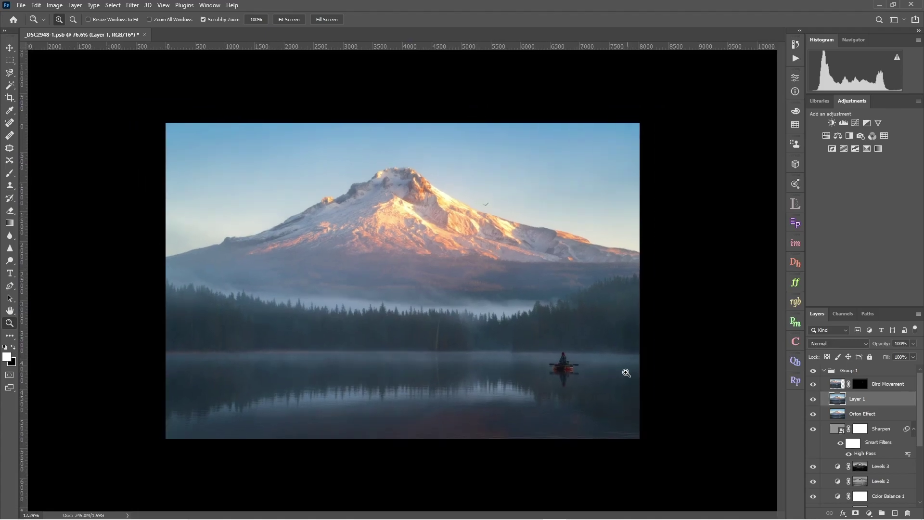
pyautogui.moveTo(511, 257)
pyautogui.mouseDown()
pyautogui.moveTo(529, 250)
pyautogui.moveTo(519, 255)
pyautogui.mouseUp()
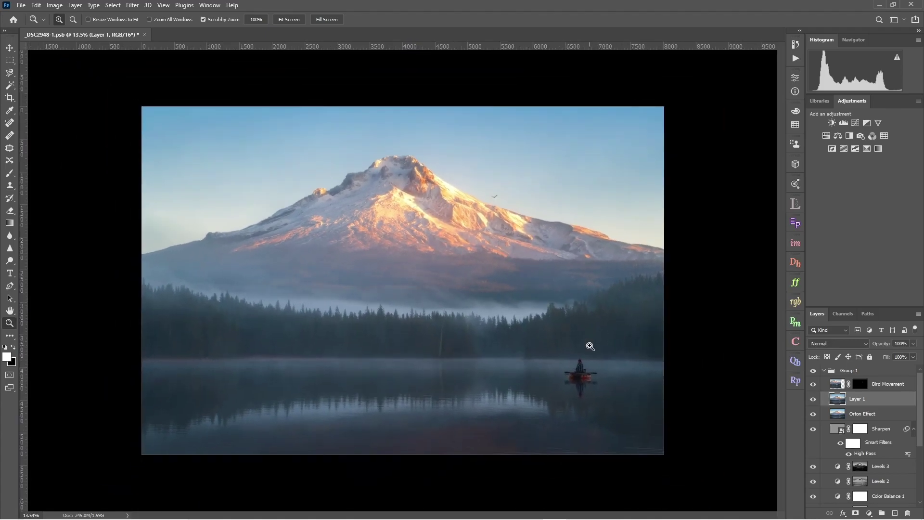
pyautogui.moveTo(590, 346); pyautogui.dragTo(566, 349)
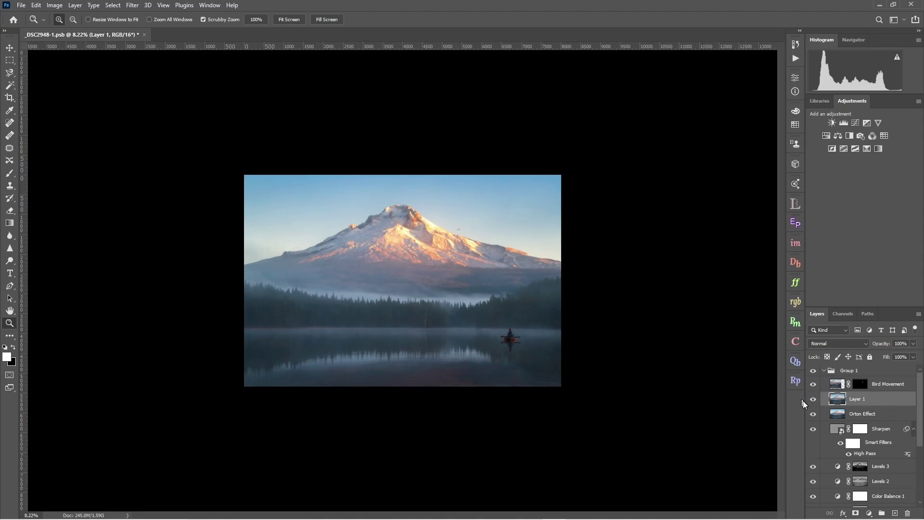
pyautogui.moveTo(814, 385); pyautogui.dragTo(812, 405)
pyautogui.moveTo(466, 229); pyautogui.dragTo(499, 243)
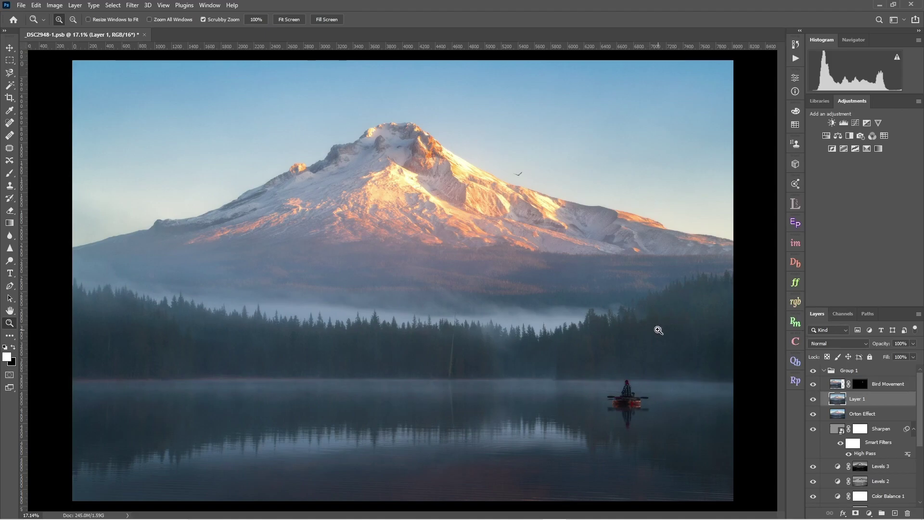
pyautogui.moveTo(650, 329); pyautogui.dragTo(637, 326)
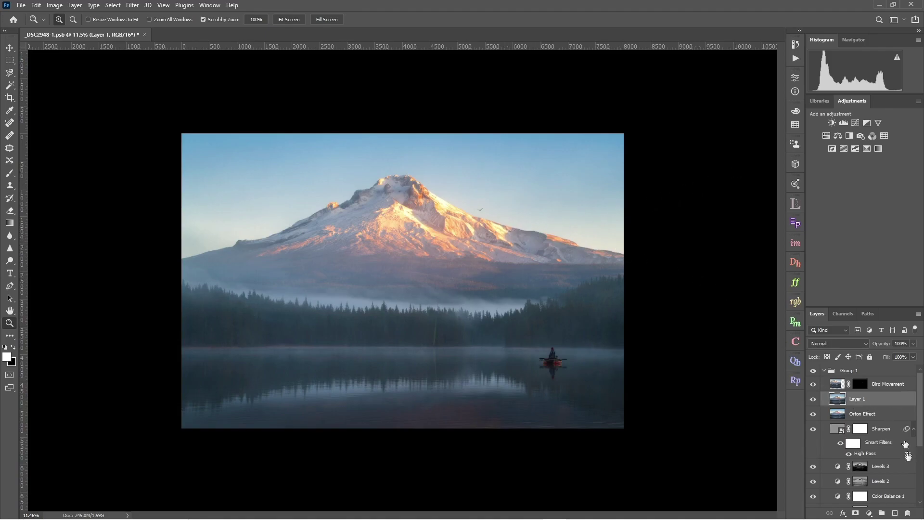
# Create a new empty layer above Bird Movement and set the Gradient tool to a radial foreground-to-transparent gradient
pyautogui.click(895, 514)
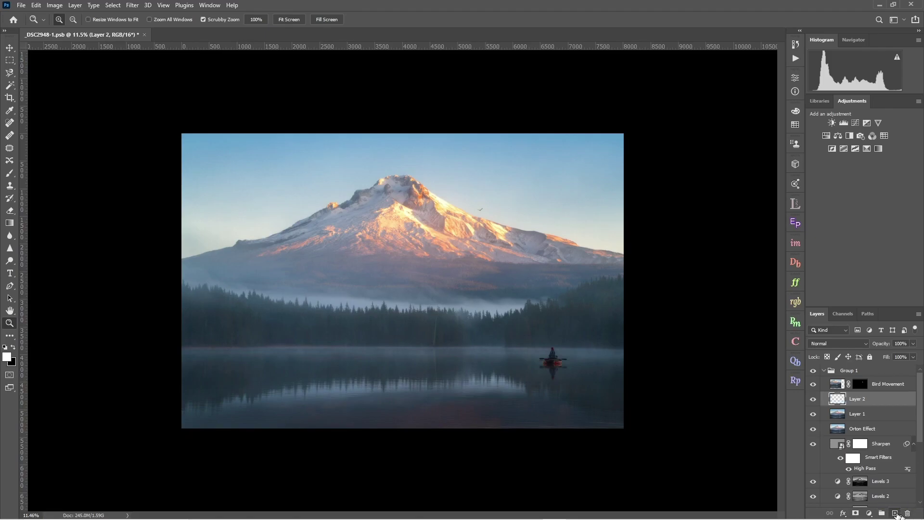
pyautogui.moveTo(871, 401); pyautogui.dragTo(872, 381)
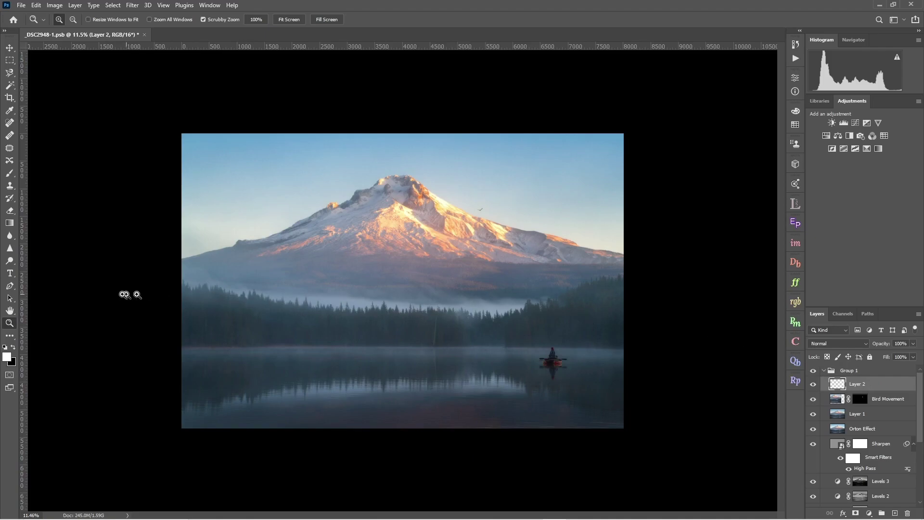
pyautogui.click(13, 225)
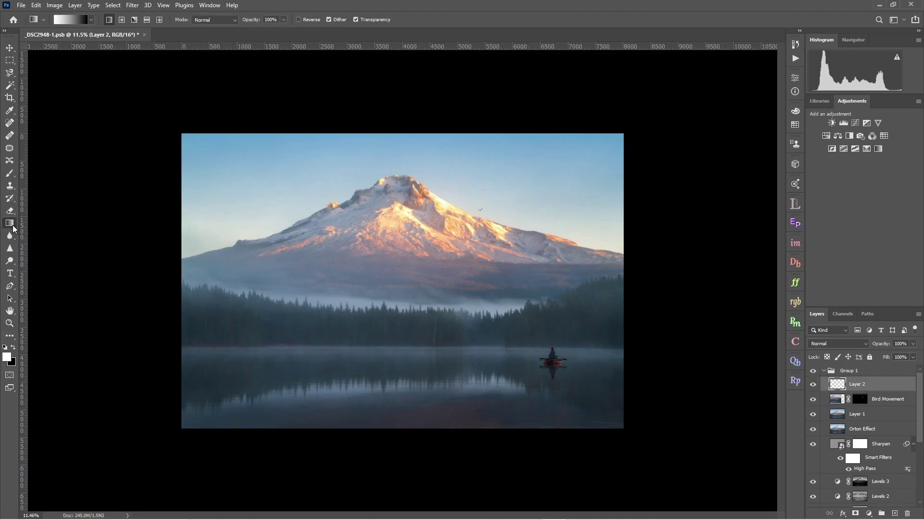
pyautogui.click(92, 20)
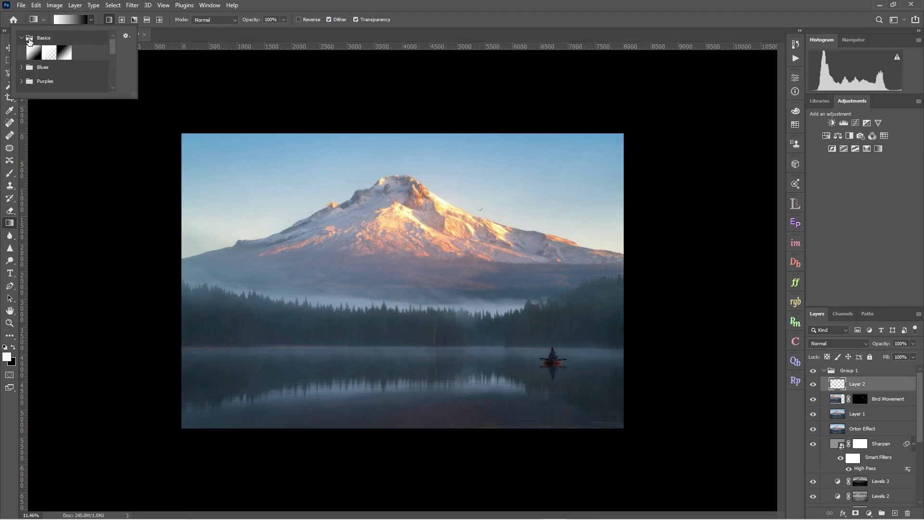
pyautogui.click(35, 53)
pyautogui.click(51, 56)
pyautogui.click(102, 23)
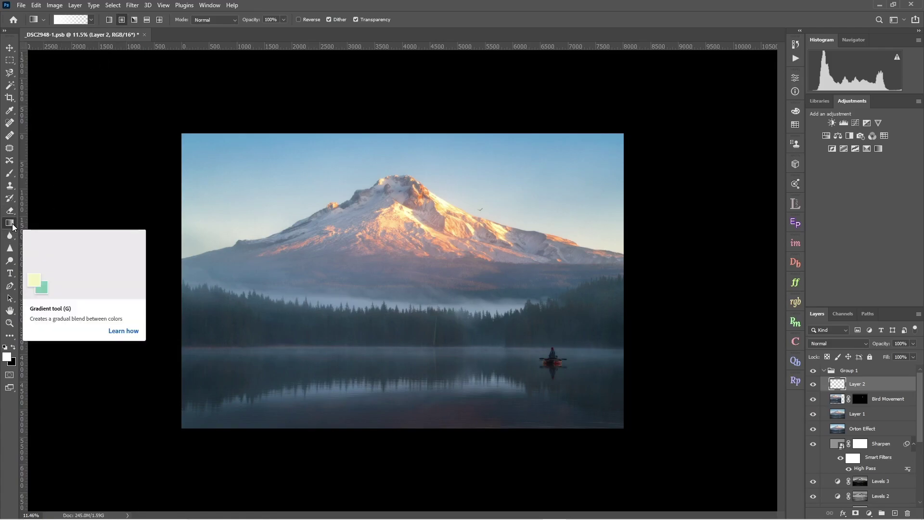
# Sample a warm highlight from the mountain and lighten it to set the foreground colour to pale cream fdeece for the gradient
pyautogui.click(7, 357)
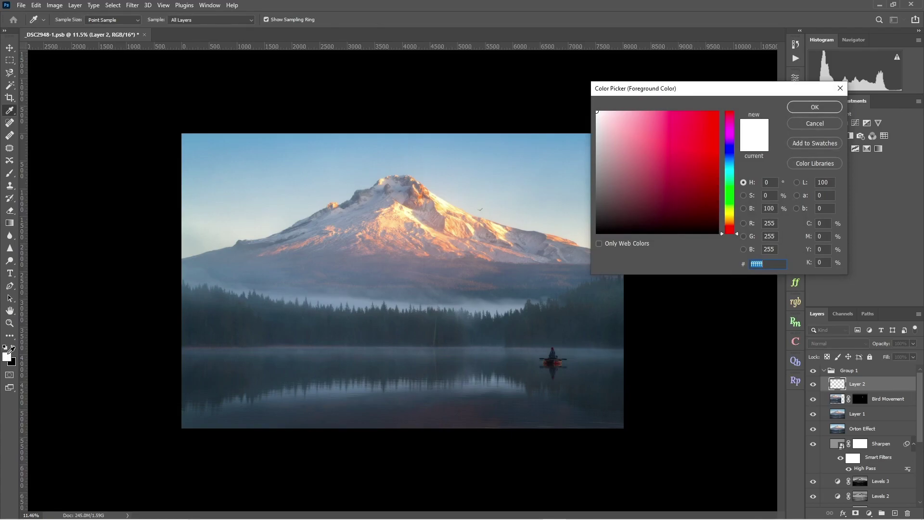
pyautogui.click(414, 214)
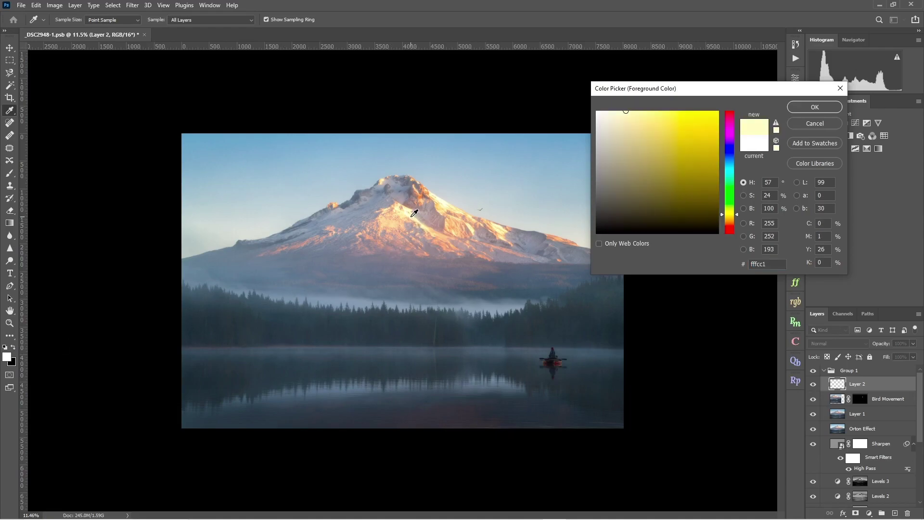
pyautogui.click(483, 181)
pyautogui.moveTo(483, 181); pyautogui.dragTo(404, 212)
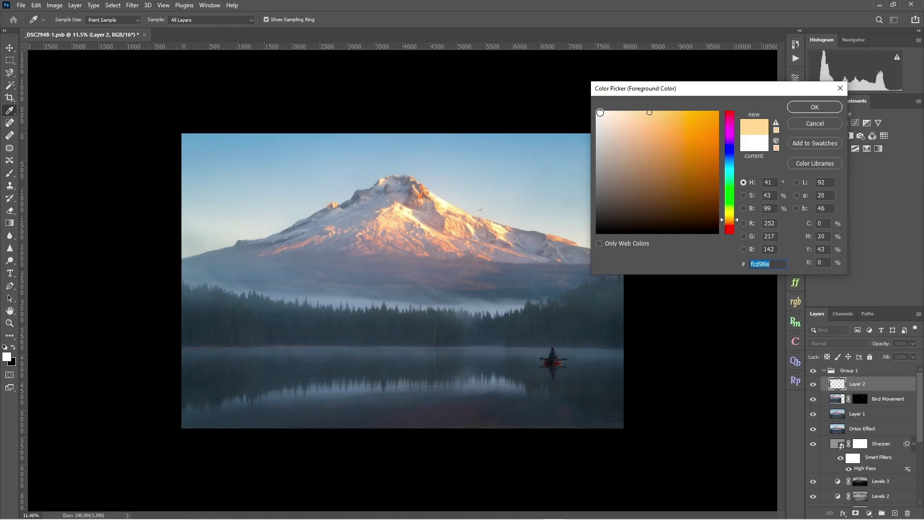
pyautogui.click(616, 110)
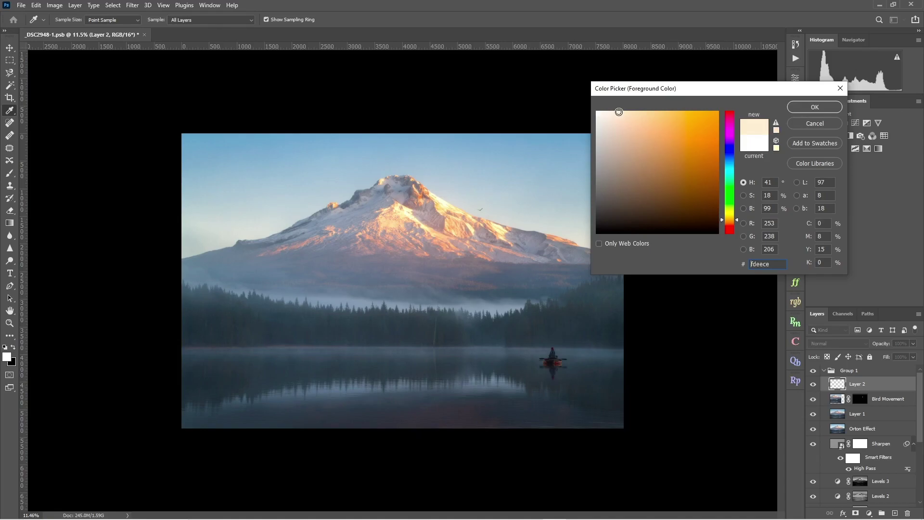
pyautogui.click(804, 110)
pyautogui.press('g')
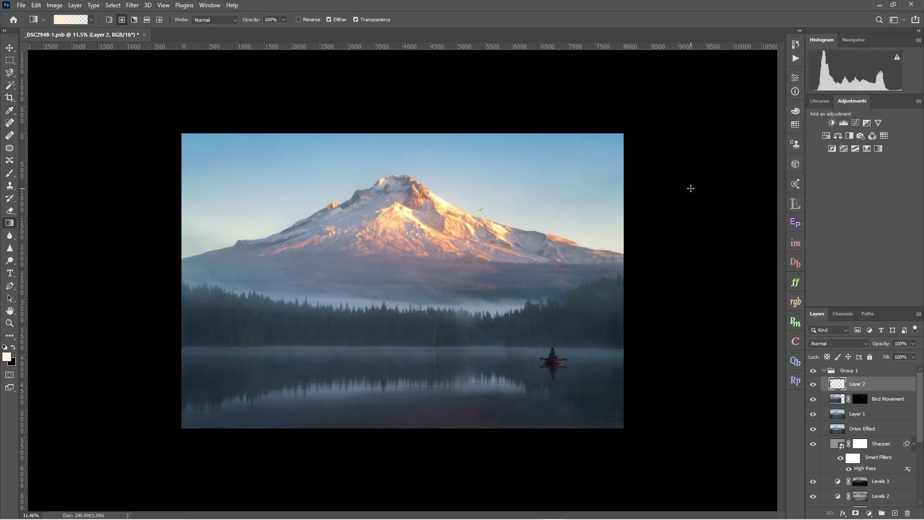
pyautogui.press('z')
pyautogui.moveTo(687, 190); pyautogui.dragTo(664, 199)
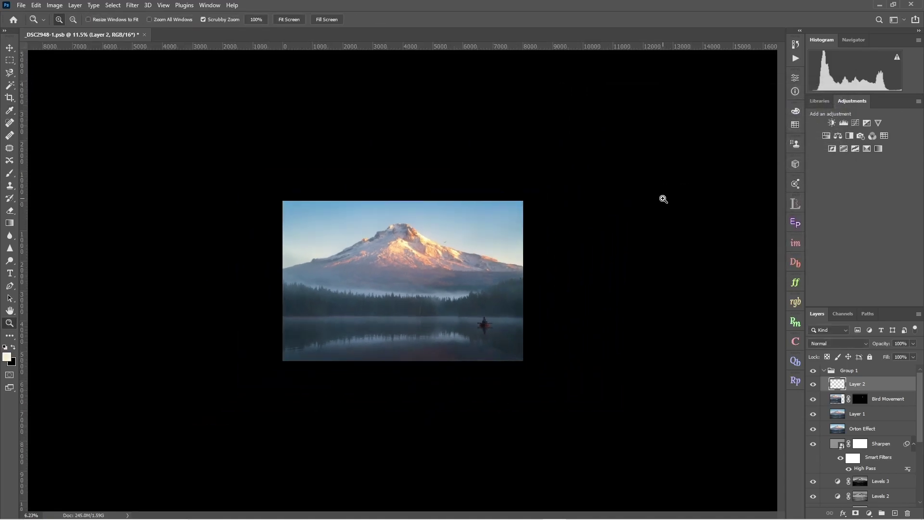
# On Layer 2, draw two overlapping cream radial gradients from beyond the photo's upper-right corner toward its centre
pyautogui.press('g')
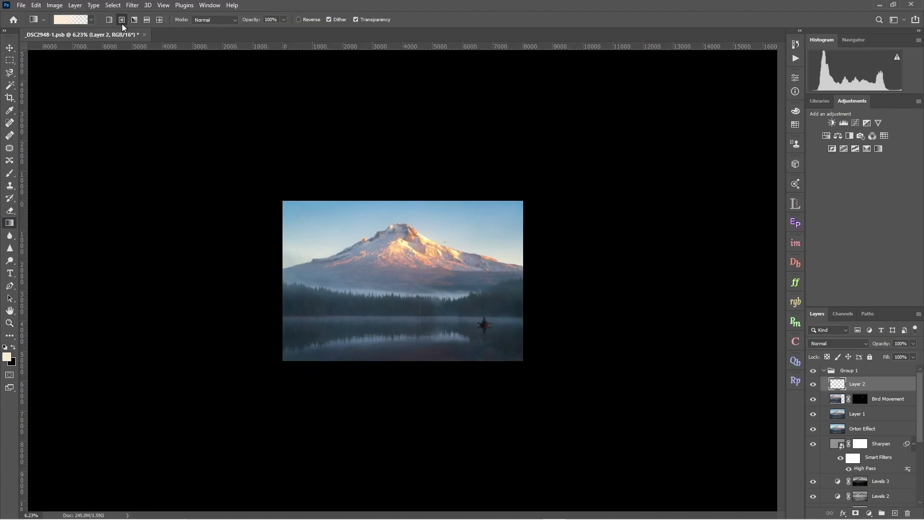
pyautogui.click(91, 20)
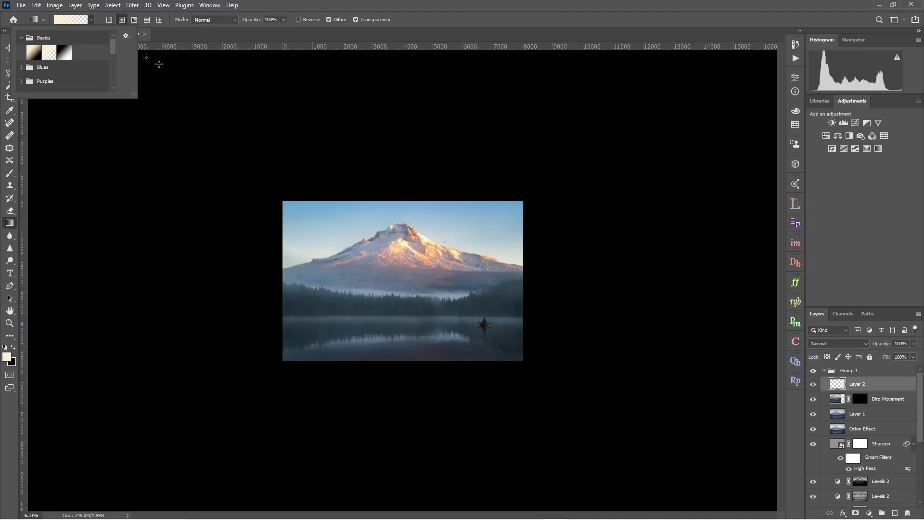
pyautogui.click(585, 70)
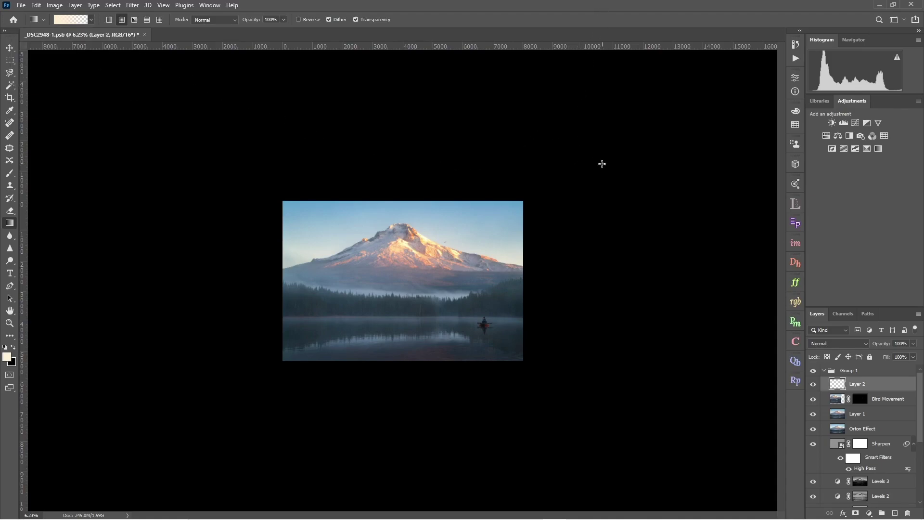
pyautogui.moveTo(640, 135); pyautogui.dragTo(396, 291)
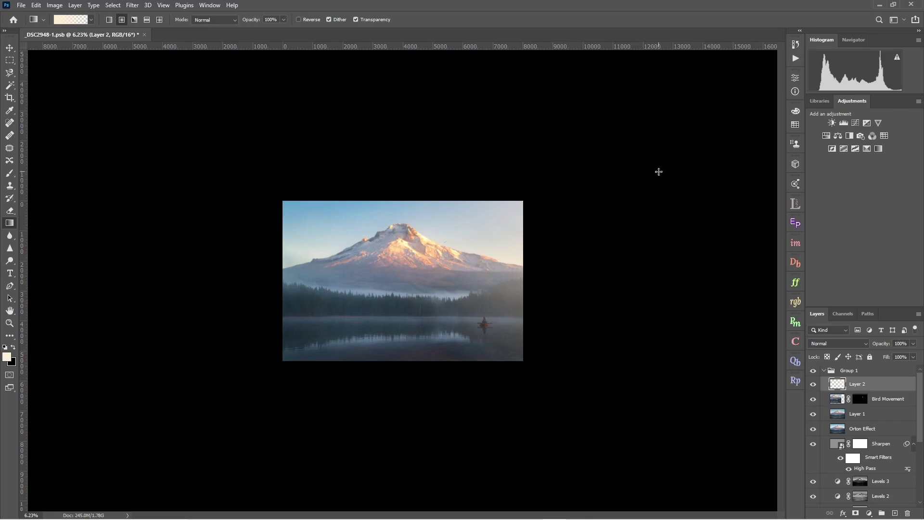
pyautogui.moveTo(657, 141); pyautogui.dragTo(397, 253)
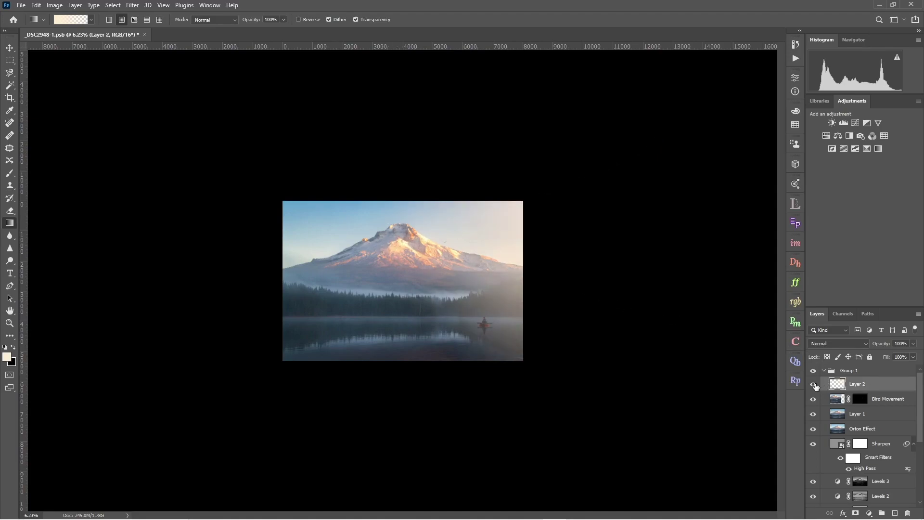
# Lower Layer 2's opacity to 25% and compare the photo with the glow hidden and shown
pyautogui.click(913, 344)
pyautogui.moveTo(912, 359); pyautogui.dragTo(885, 358)
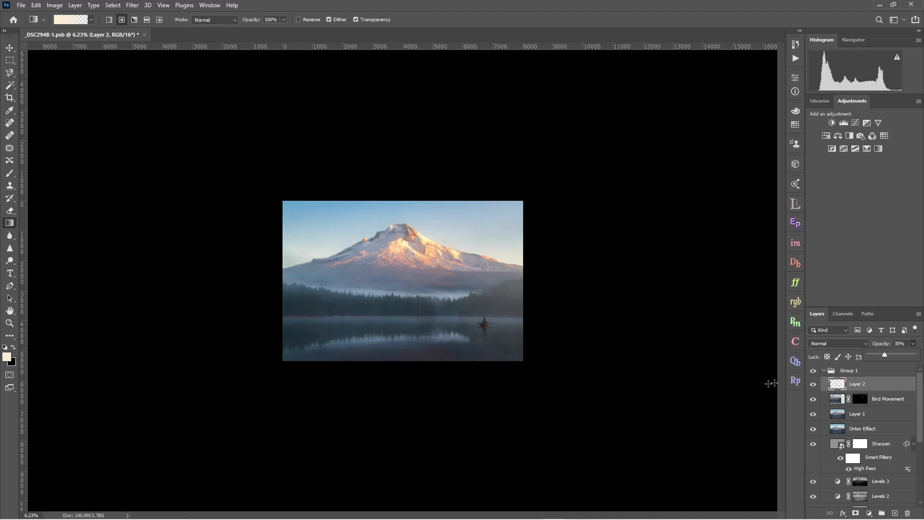
pyautogui.press('z')
pyautogui.moveTo(502, 317); pyautogui.dragTo(536, 305)
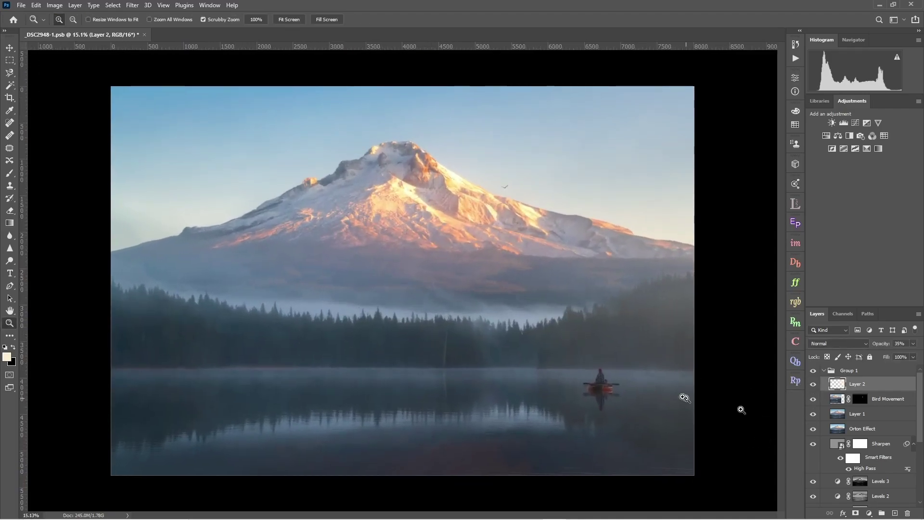
pyautogui.click(814, 385)
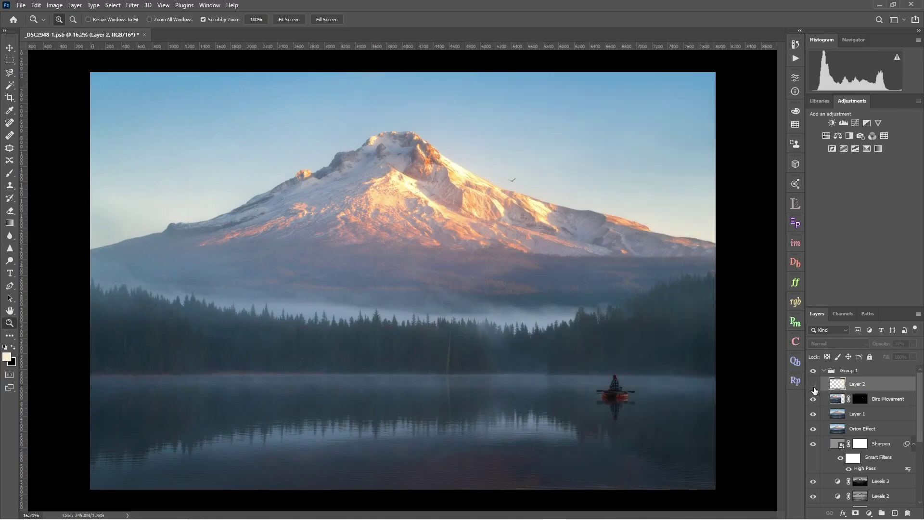
pyautogui.click(813, 385)
pyautogui.click(814, 385)
pyautogui.click(814, 385)
pyautogui.click(913, 344)
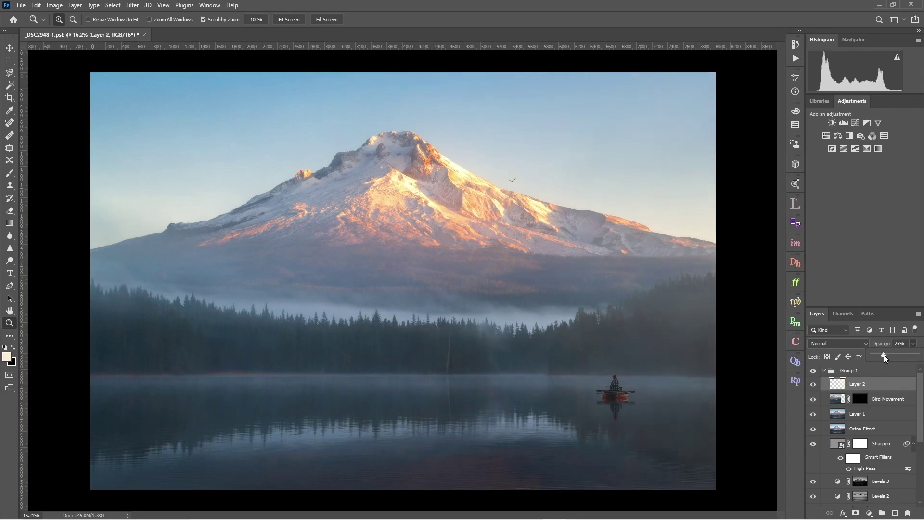
pyautogui.moveTo(721, 336); pyautogui.dragTo(710, 343)
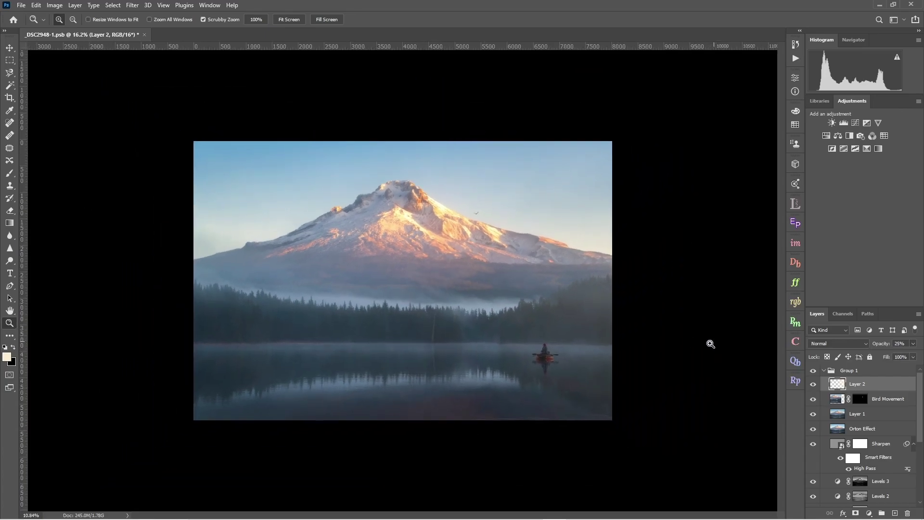
pyautogui.click(813, 384)
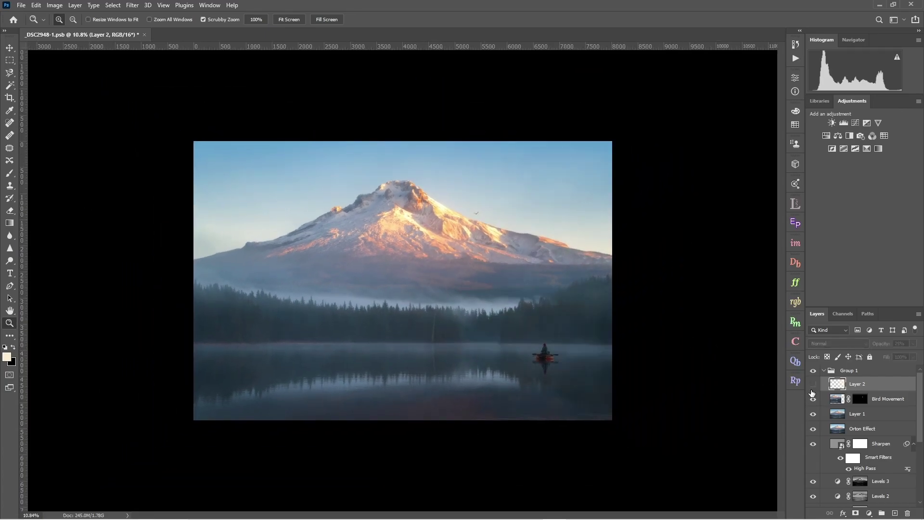
pyautogui.click(812, 389)
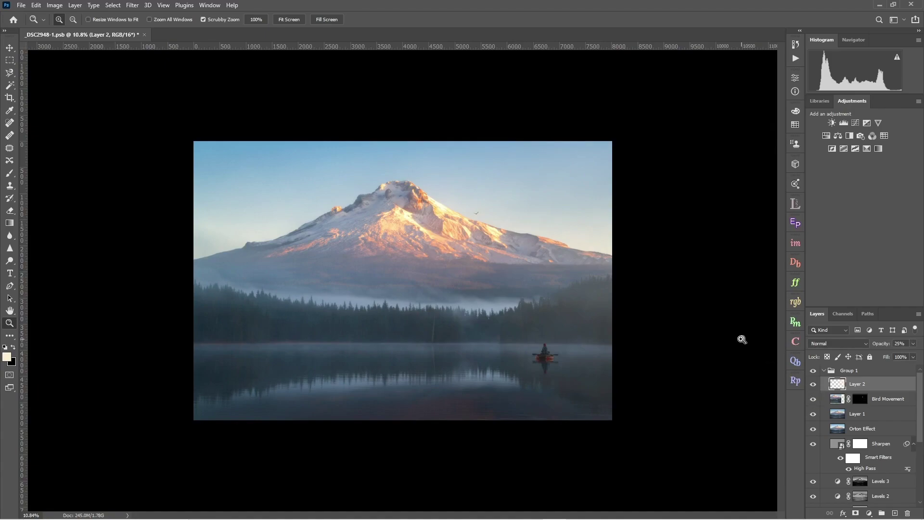
pyautogui.moveTo(747, 338); pyautogui.dragTo(724, 348)
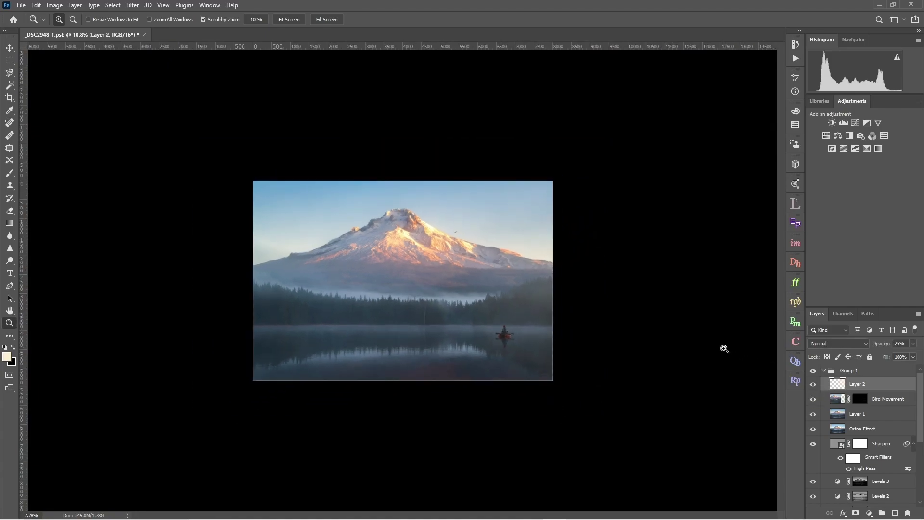
# Add a Curves adjustment above Layer 2 and darken the photo by pulling the RGB curve down at input 192
pyautogui.click(854, 123)
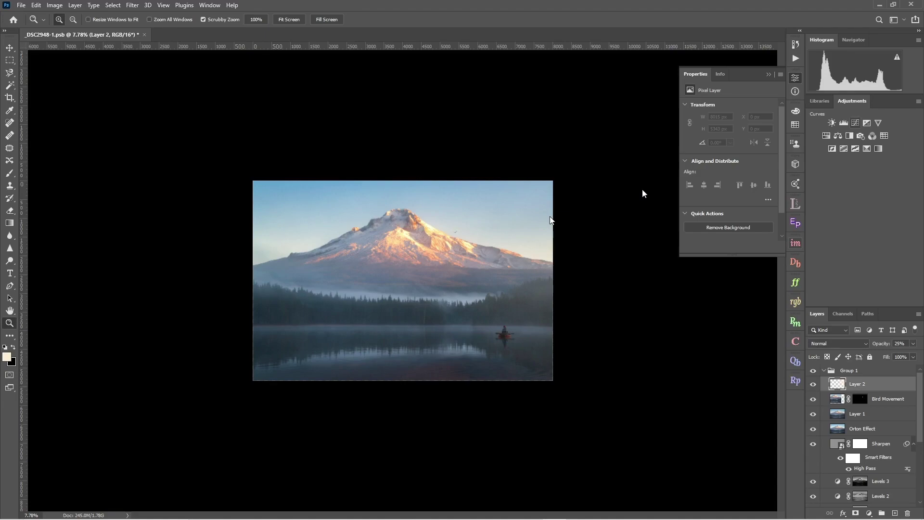
pyautogui.click(855, 122)
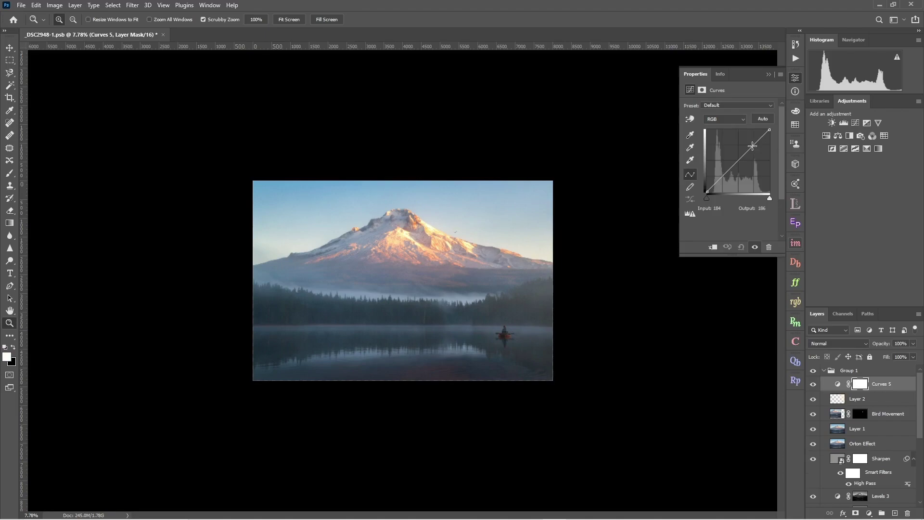
pyautogui.click(753, 146)
pyautogui.moveTo(753, 146); pyautogui.dragTo(754, 147)
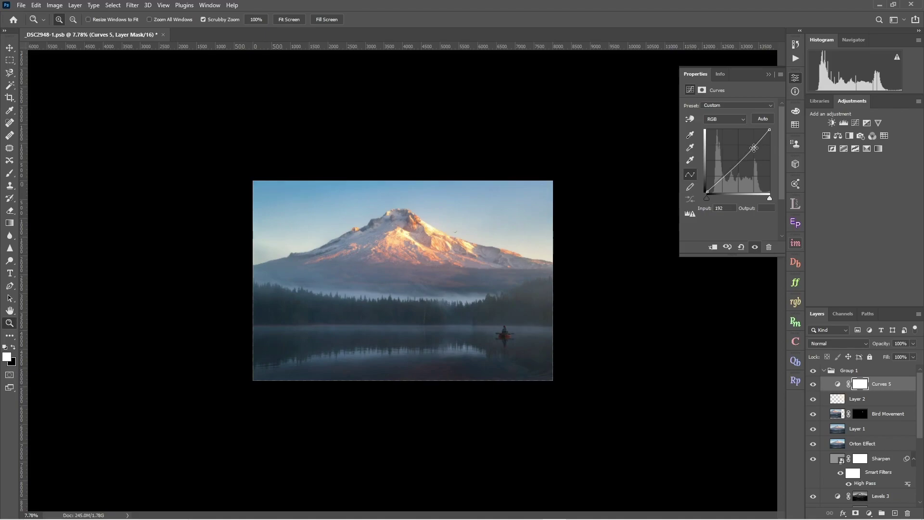
# Invert the Curves 5 layer mask to black
pyautogui.click(858, 385)
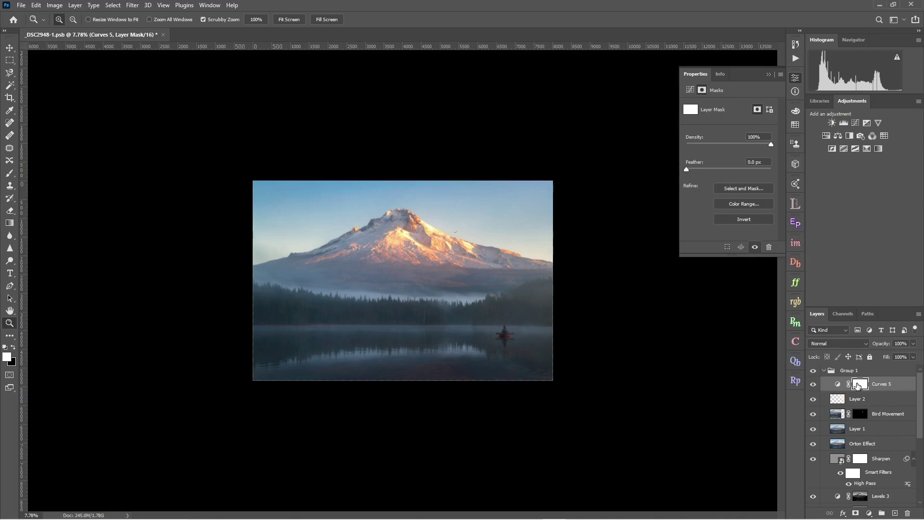
pyautogui.moveTo(859, 385); pyautogui.dragTo(859, 387)
pyautogui.hotkey('ctrl', 'i')
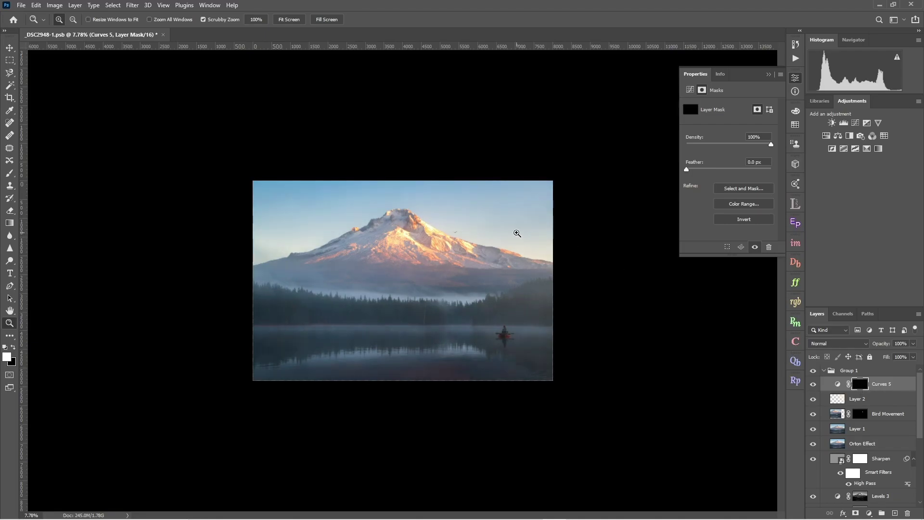
# Ready the Brush tool at 500 px for the Curves 5 mask and compare the photo with Layer 2 hidden and shown
pyautogui.press('b')
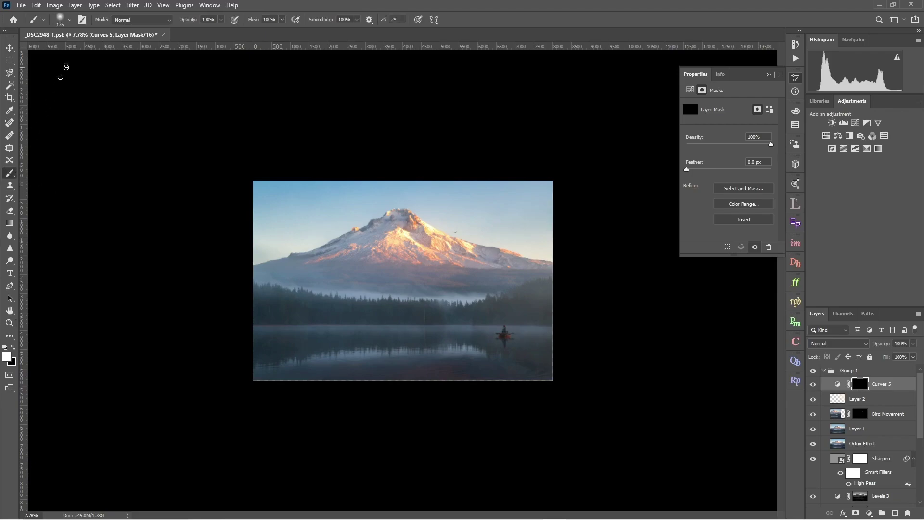
pyautogui.click(70, 21)
pyautogui.moveTo(96, 51); pyautogui.dragTo(102, 51)
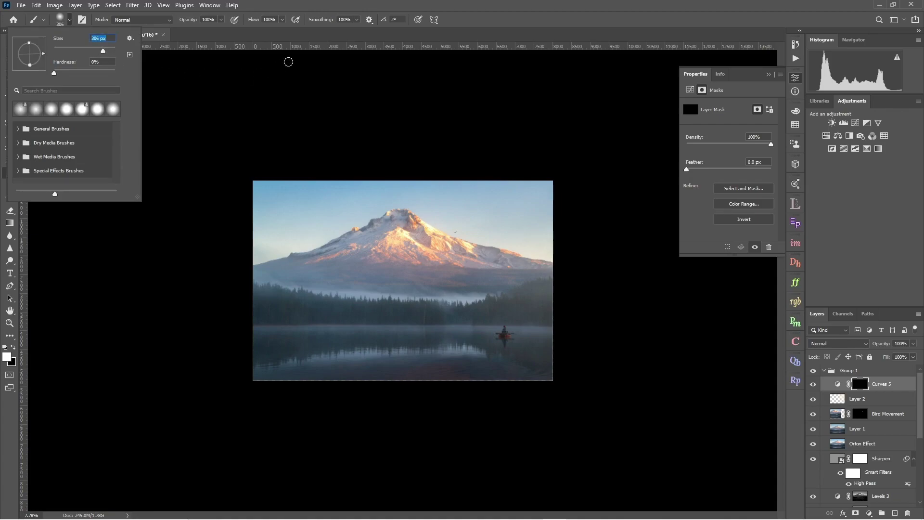
pyautogui.press('Return')
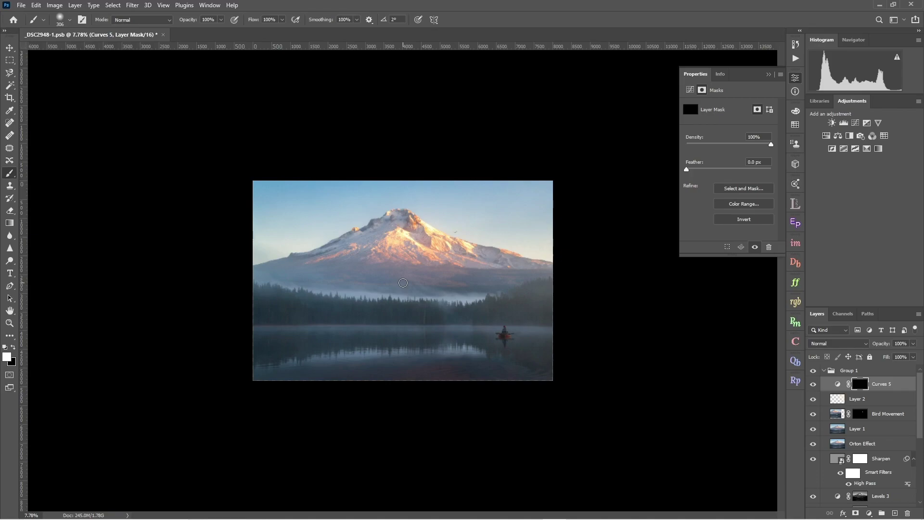
pyautogui.press(']')
pyautogui.press(']')
pyautogui.press(']')
pyautogui.press(']')
pyautogui.press(']')
pyautogui.press(']')
pyautogui.press(']')
pyautogui.press(']')
pyautogui.press(']')
pyautogui.press('[')
pyautogui.press('[')
pyautogui.press('[')
pyautogui.press('[')
pyautogui.press('[')
pyautogui.press('[')
pyautogui.press('[')
pyautogui.press('z')
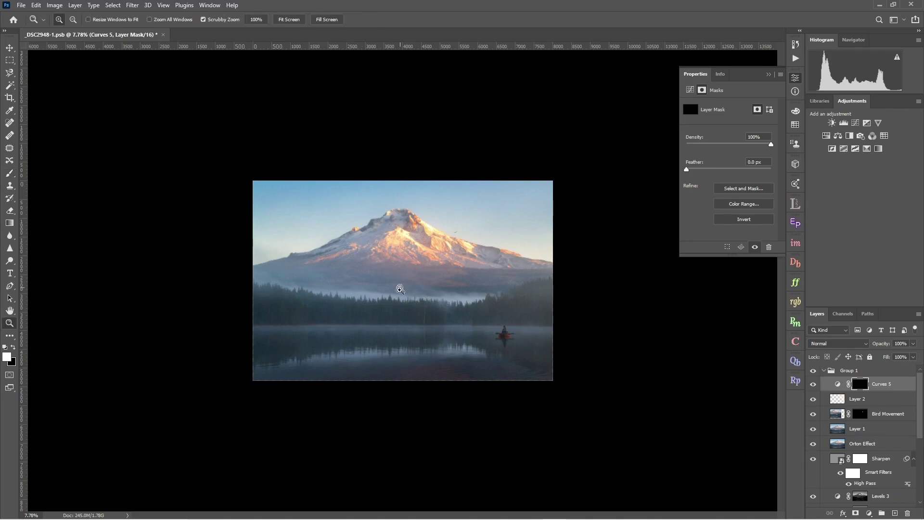
pyautogui.press('b')
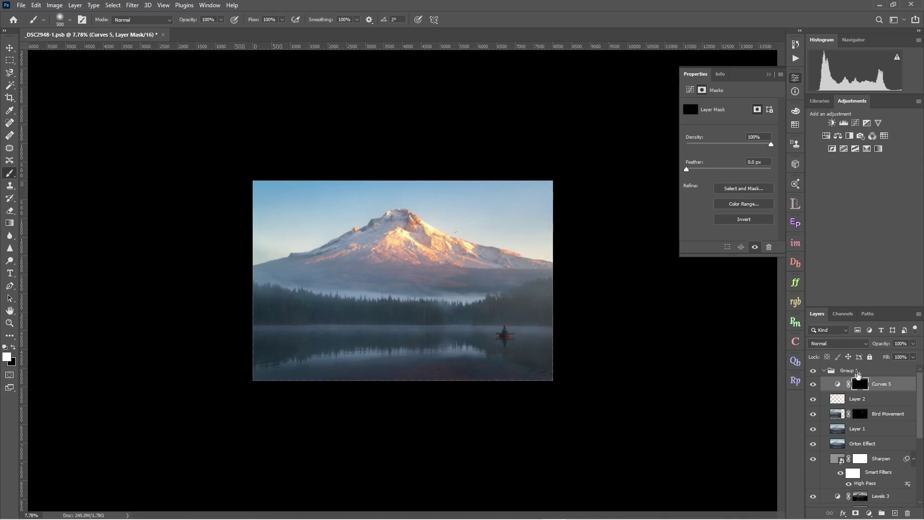
pyautogui.click(813, 400)
pyautogui.click(814, 399)
# With a 3300 px white brush, paint the Curves 5 mask along the photo's left, upper and lower edges, leaving the right-centre area masked
pyautogui.press(']')
pyautogui.press(']')
pyautogui.press(']')
pyautogui.press(']')
pyautogui.press(']')
pyautogui.press(']')
pyautogui.press(']')
pyautogui.press(']')
pyautogui.press(']')
pyautogui.press(']')
pyautogui.press(']')
pyautogui.press(']')
pyautogui.press(']')
pyautogui.press(']')
pyautogui.press(']')
pyautogui.press(']')
pyautogui.press(']')
pyautogui.press(']')
pyautogui.press(']')
pyautogui.press(']')
pyautogui.press(']')
pyautogui.press(']')
pyautogui.press(']')
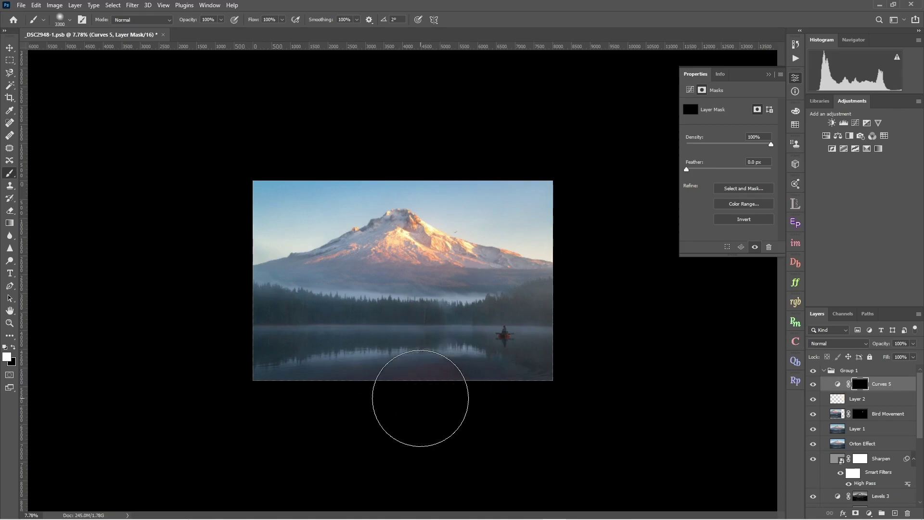
pyautogui.click(6, 356)
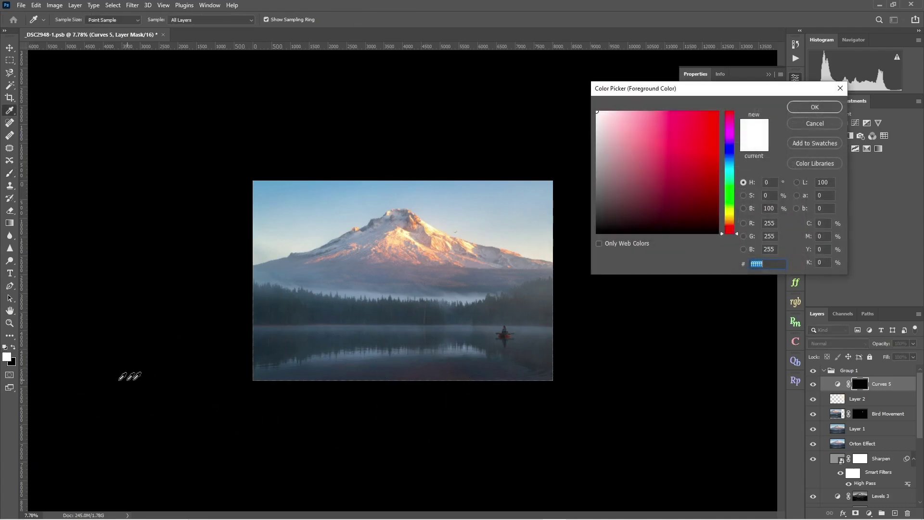
pyautogui.click(814, 106)
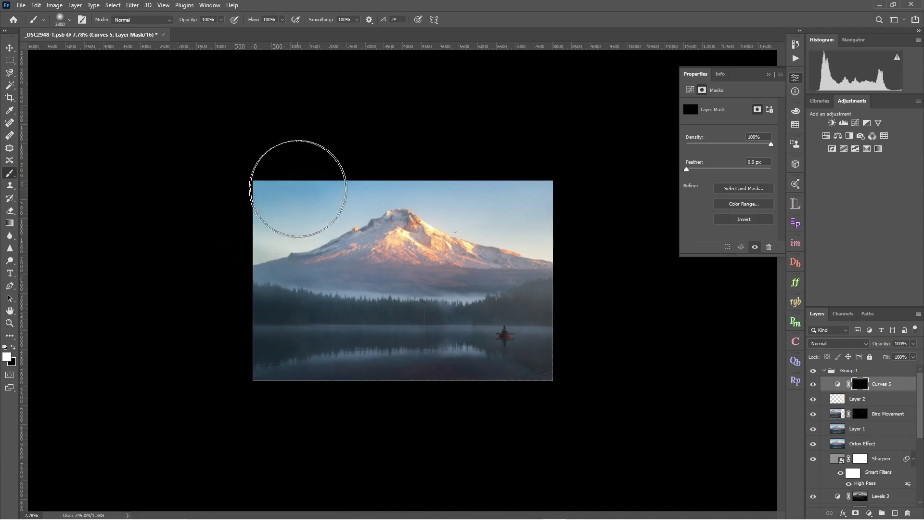
pyautogui.moveTo(353, 169)
pyautogui.mouseDown()
pyautogui.moveTo(374, 149)
pyautogui.moveTo(438, 145)
pyautogui.mouseUp()
# Compare the photo with the Curves 5 vignette hidden and shown
pyautogui.click(812, 384)
pyautogui.click(812, 384)
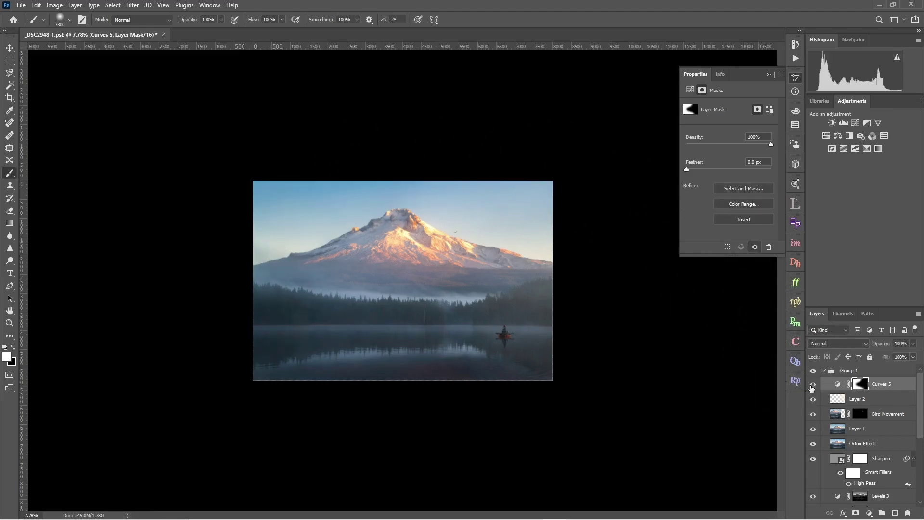
pyautogui.click(812, 384)
pyautogui.click(812, 384)
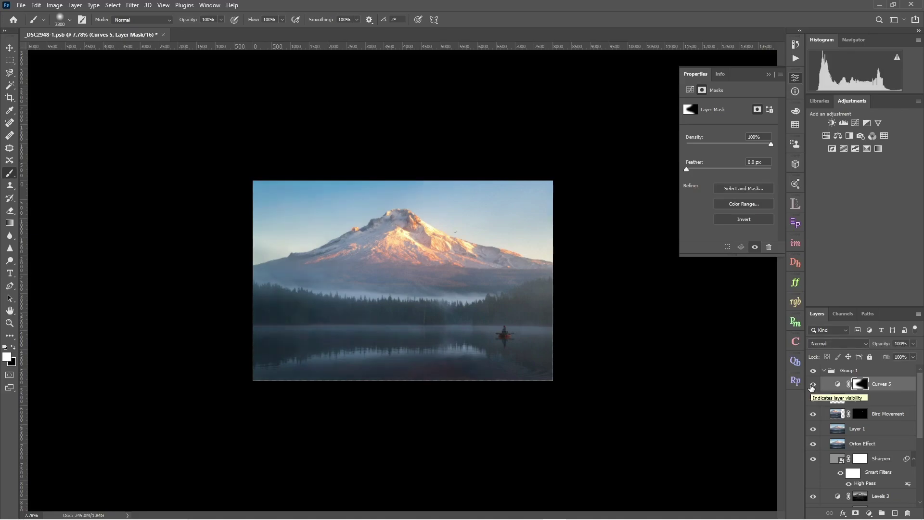
pyautogui.click(812, 384)
pyautogui.click(812, 384)
pyautogui.click(812, 385)
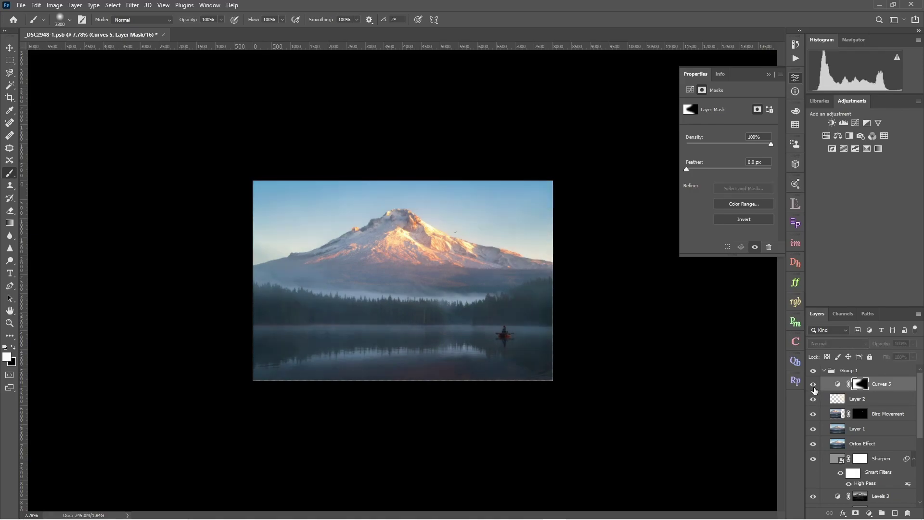
pyautogui.click(813, 387)
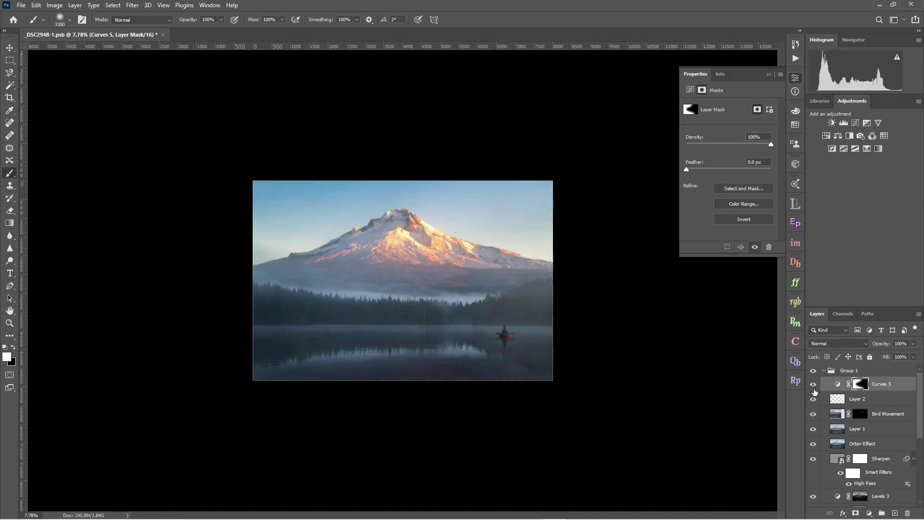
# Reduce the Curves 5 layer's opacity to 57% and compare the photo with the layer hidden and shown
pyautogui.click(836, 387)
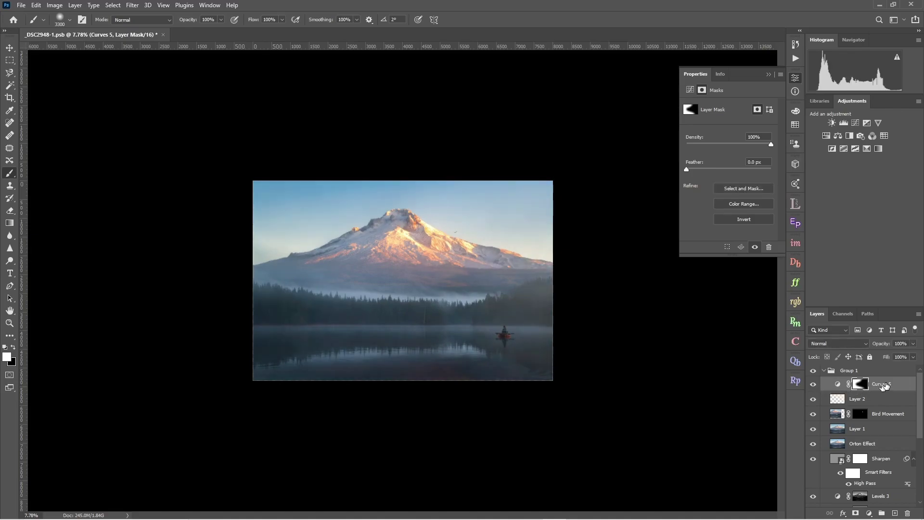
pyautogui.click(912, 351)
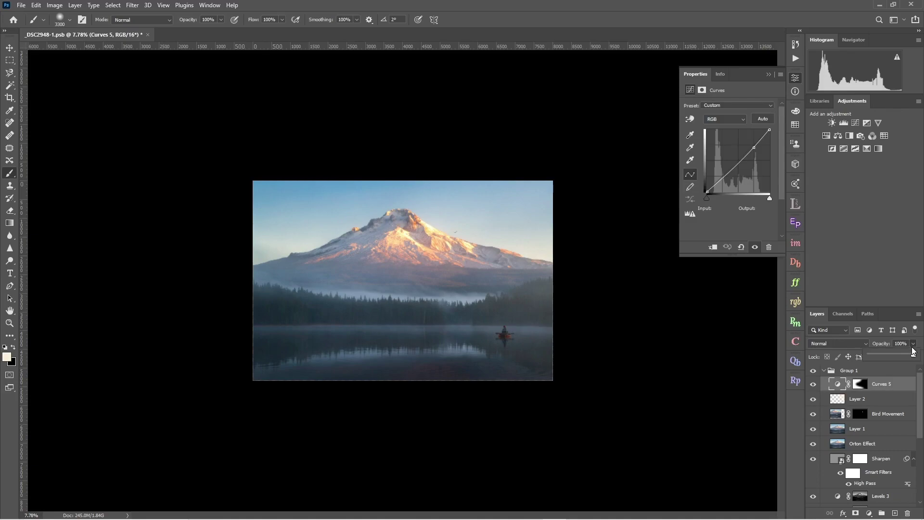
pyautogui.moveTo(914, 357); pyautogui.dragTo(906, 358)
pyautogui.moveTo(896, 357); pyautogui.dragTo(894, 356)
pyautogui.click(812, 385)
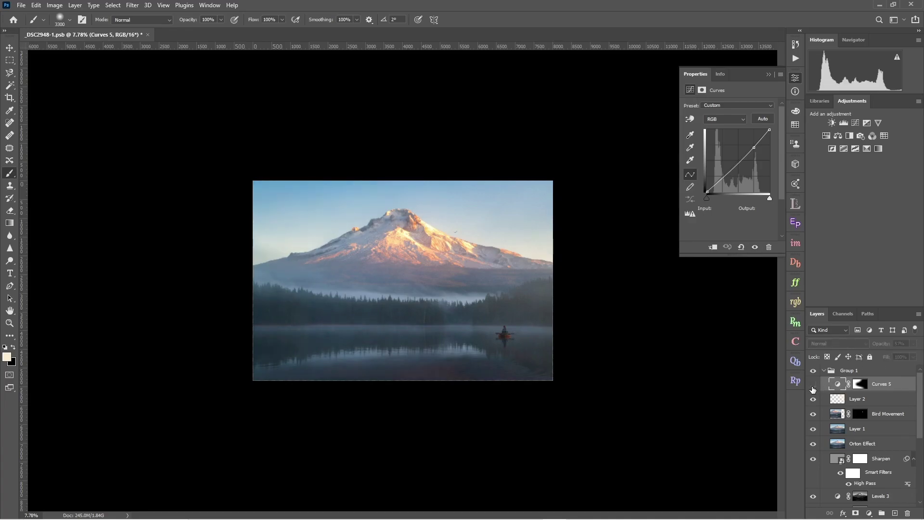
pyautogui.click(813, 385)
# Stamp all visible layers into a new merged layer above Curves 5
pyautogui.press('z')
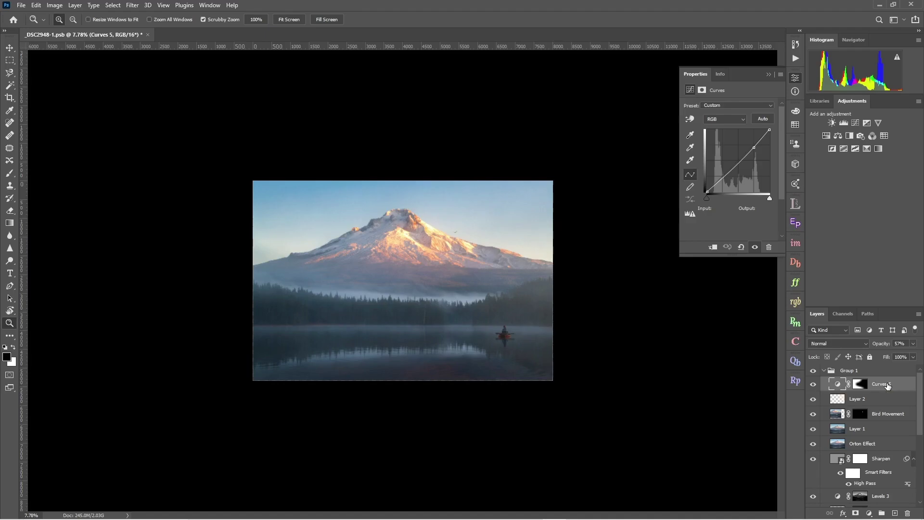
pyautogui.hotkey('ctrl', 'shift', 'alt', 'e')
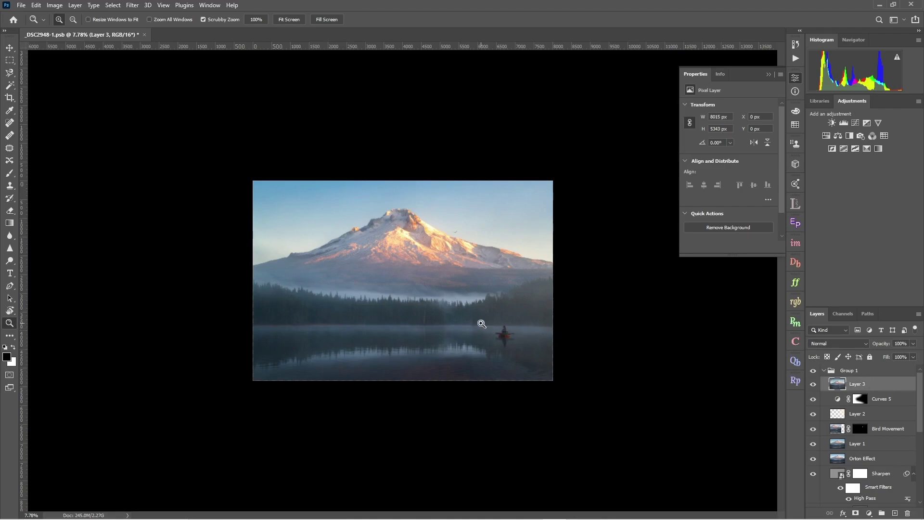
pyautogui.moveTo(487, 324); pyautogui.dragTo(515, 323)
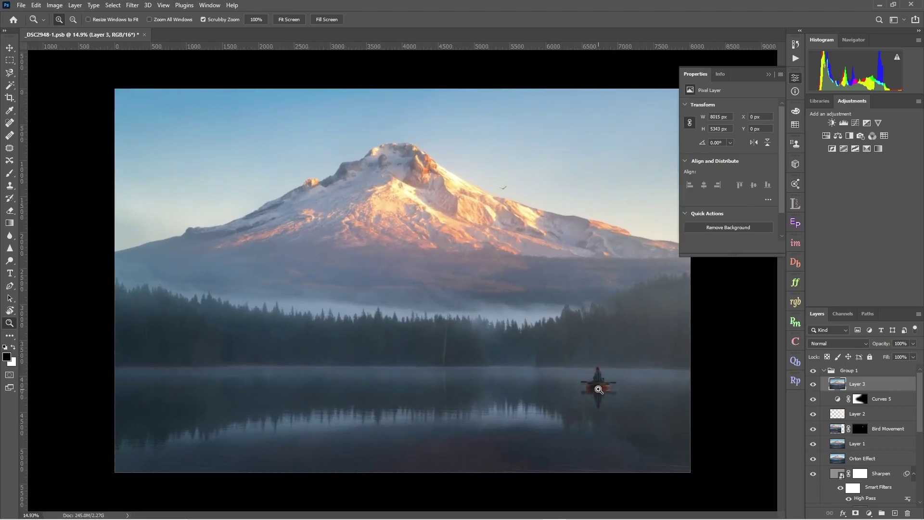
# Collapse Group 1 and compare the finished edit with the original photo by hiding and showing the group
pyautogui.click(824, 371)
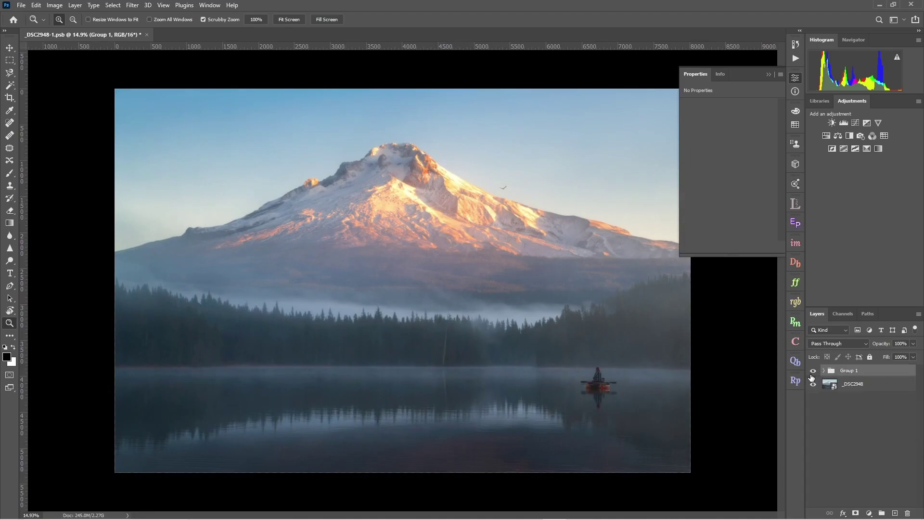
pyautogui.click(812, 371)
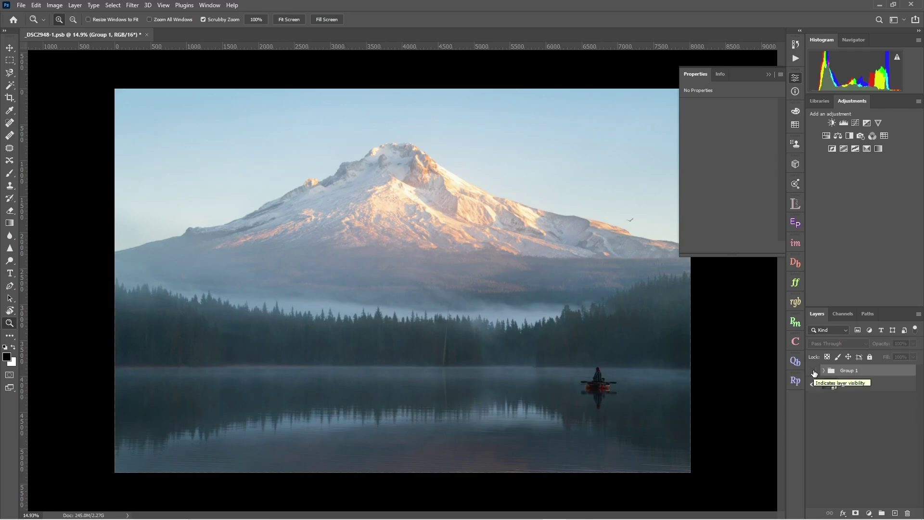
pyautogui.click(813, 371)
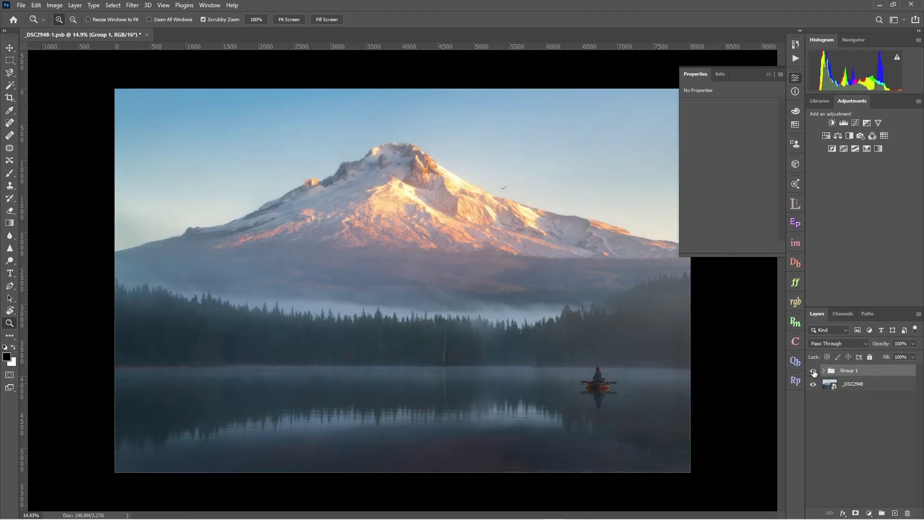
pyautogui.click(814, 371)
pyautogui.click(814, 371)
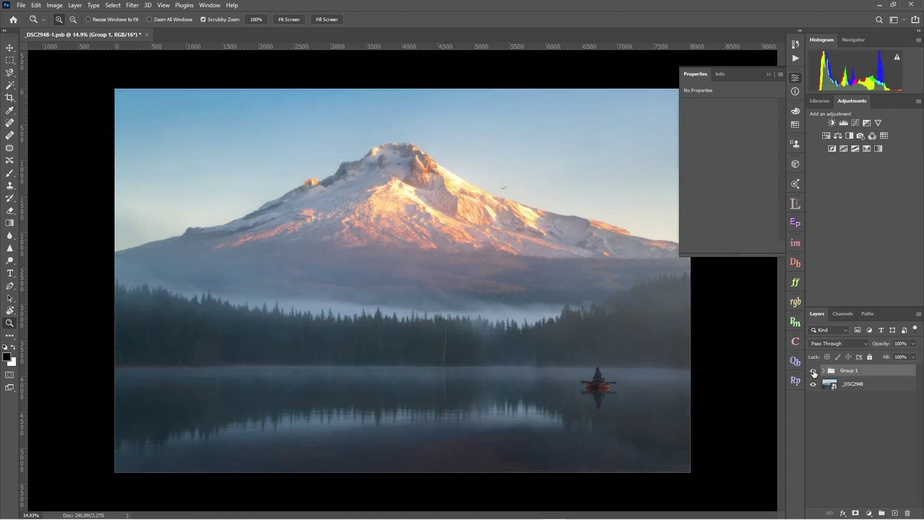